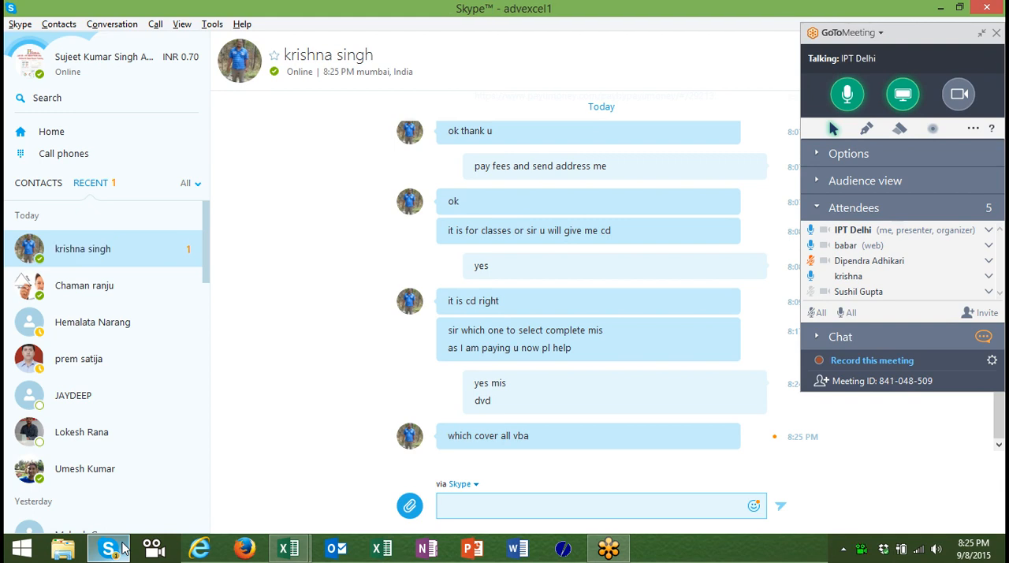
Reply "yes" to the question about VBA coverage in the open Skype chat.
text(y)
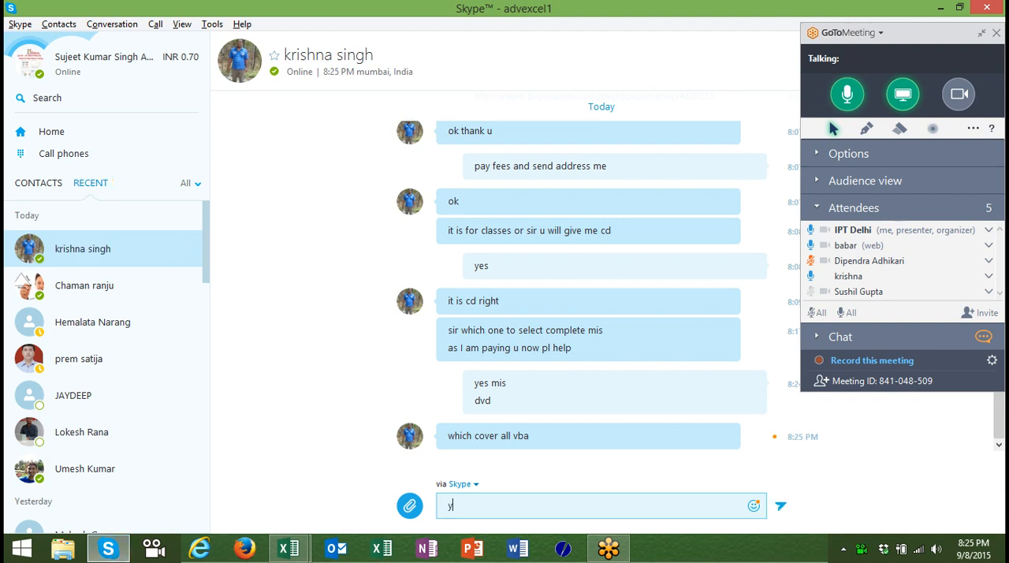
text(es)
key(Return)
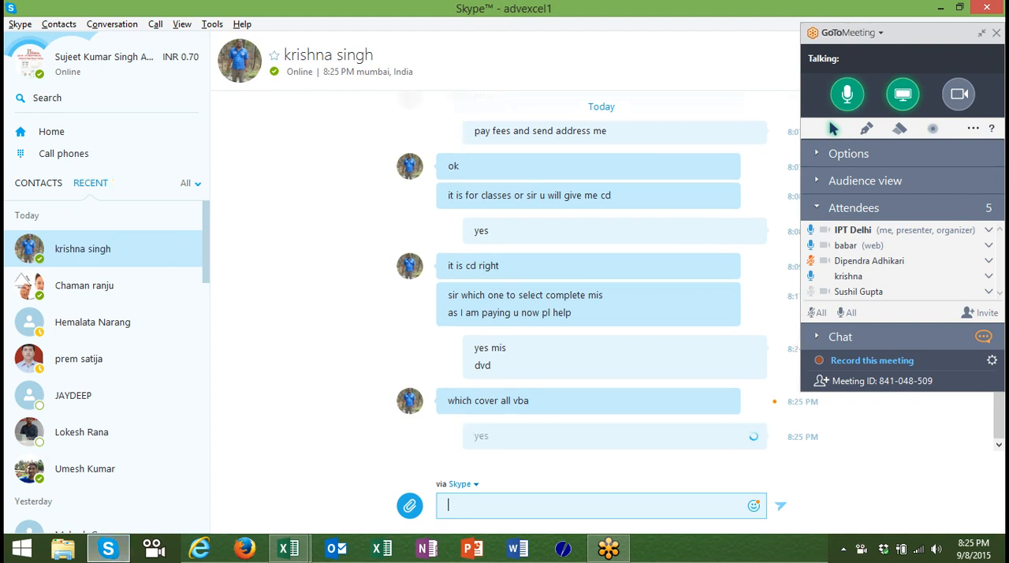
Switch to the Book1 workbook in Excel and enter the heading EID in cell A5 of Sheet1.
mouse_move(299, 554)
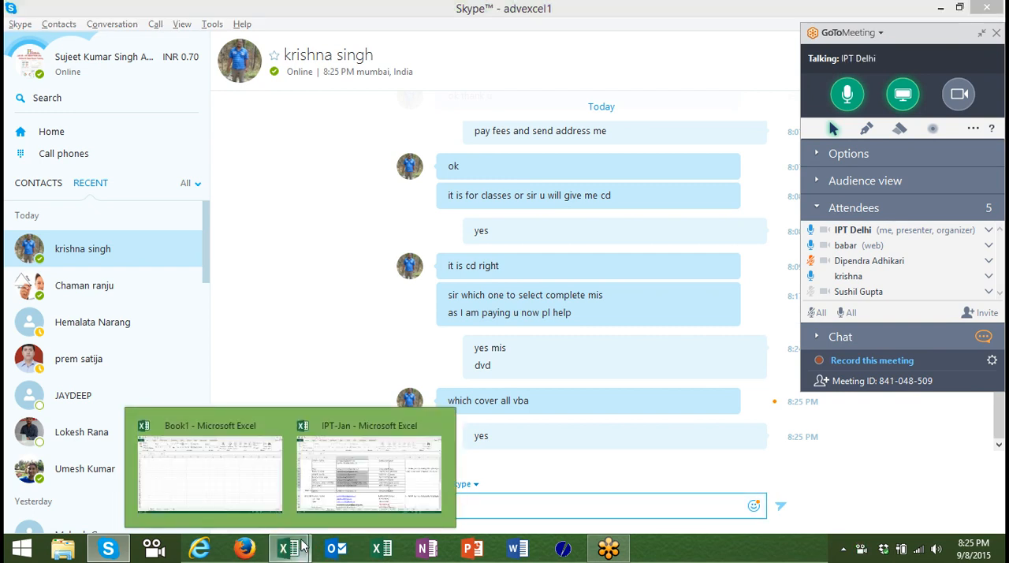
click(266, 493)
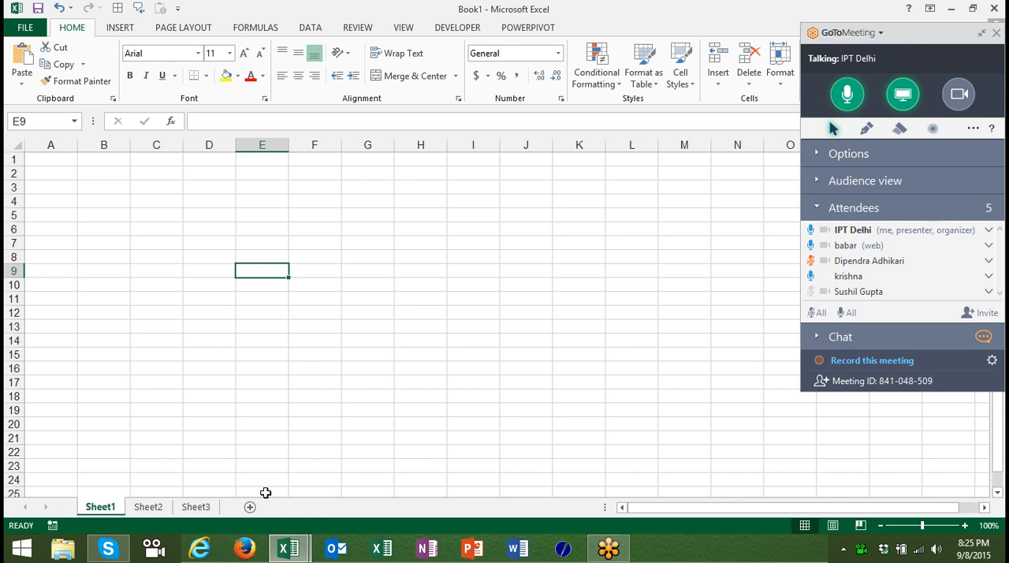
key(ctrl+Up)
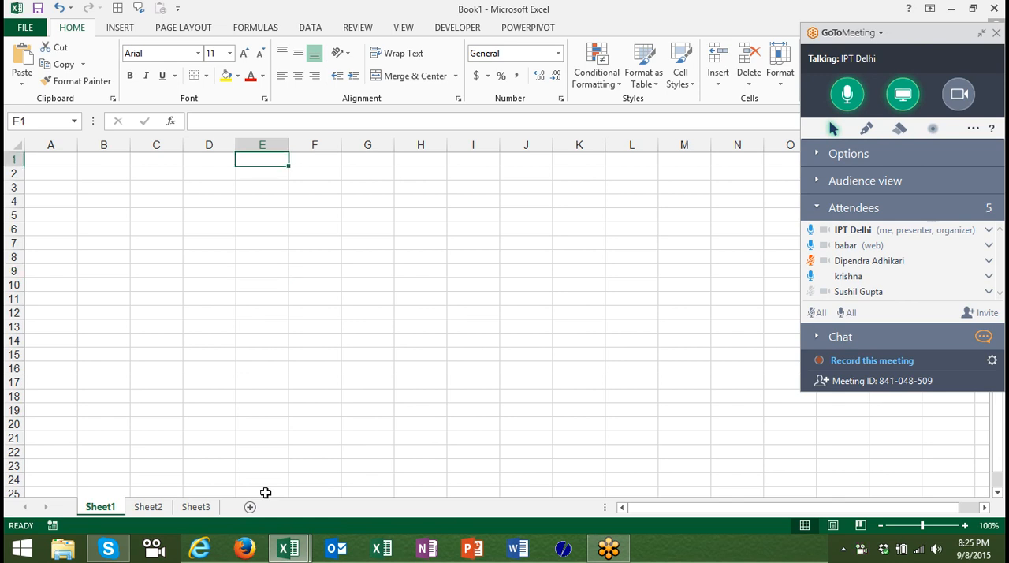
key(Left)
key(Left)
key(Left)
key(Left)
key(Down)
key(Down)
key(Down)
key(Down)
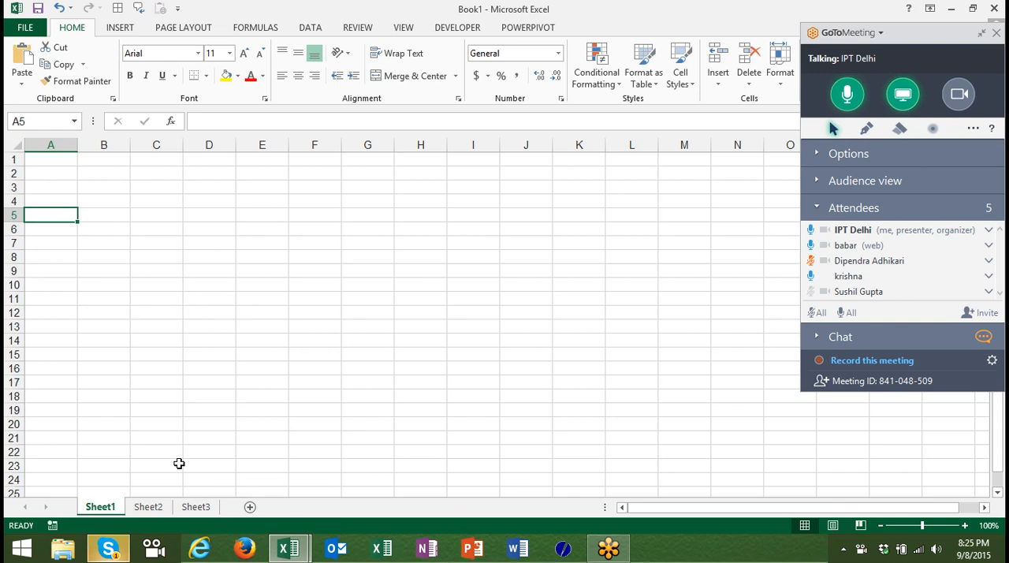
text(El)
text(D)
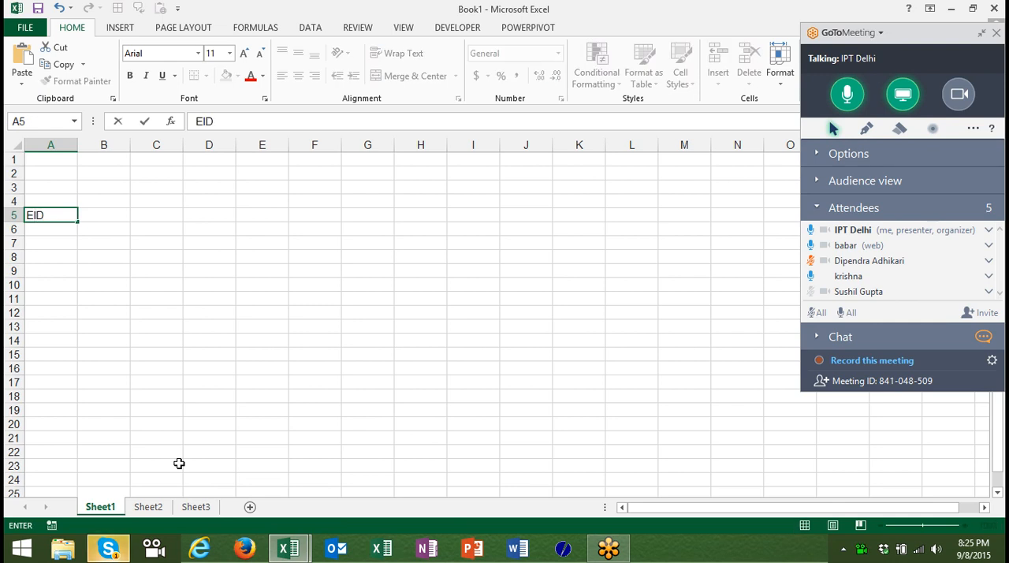
key(Return)
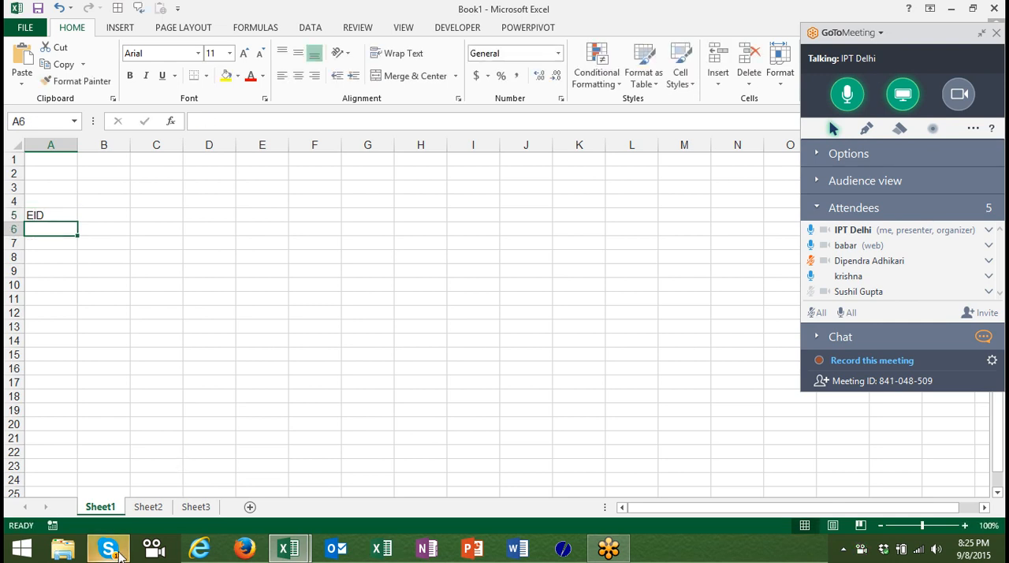
Check the new Skype message and return to Excel to enter the heading Name in cell B5.
click(109, 549)
click(115, 554)
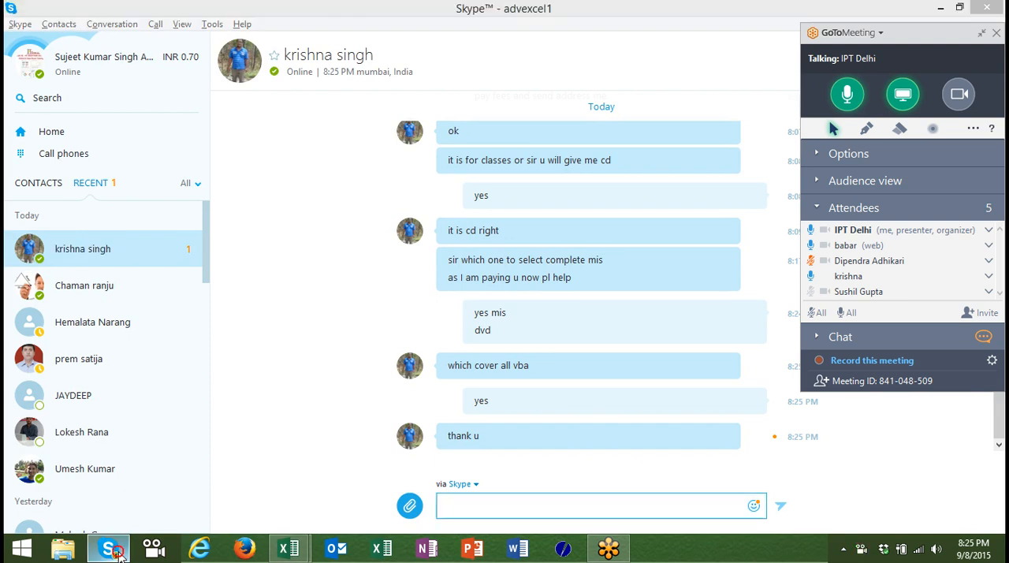
key(Up)
key(Right)
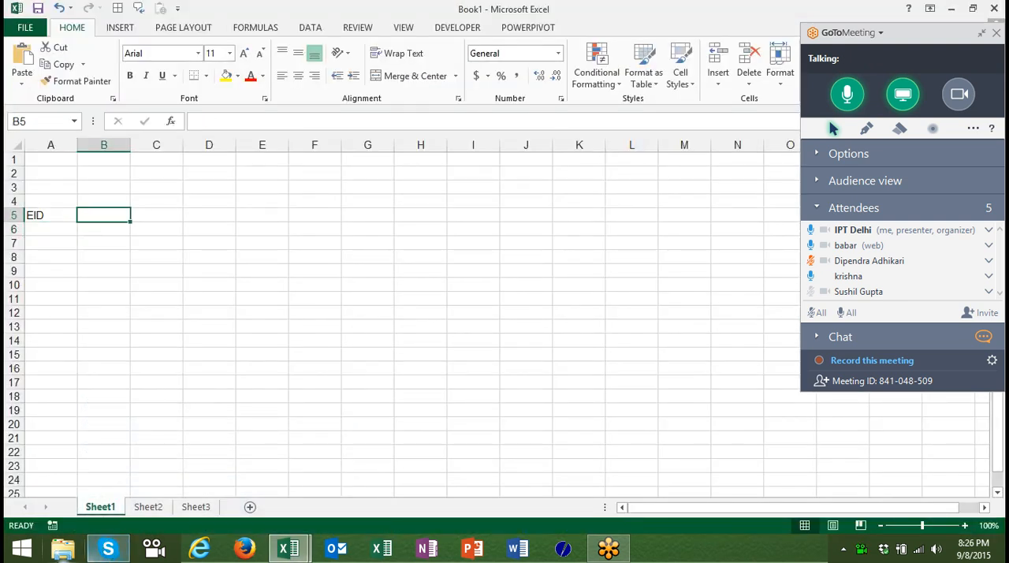
text(Name)
key(Tab)
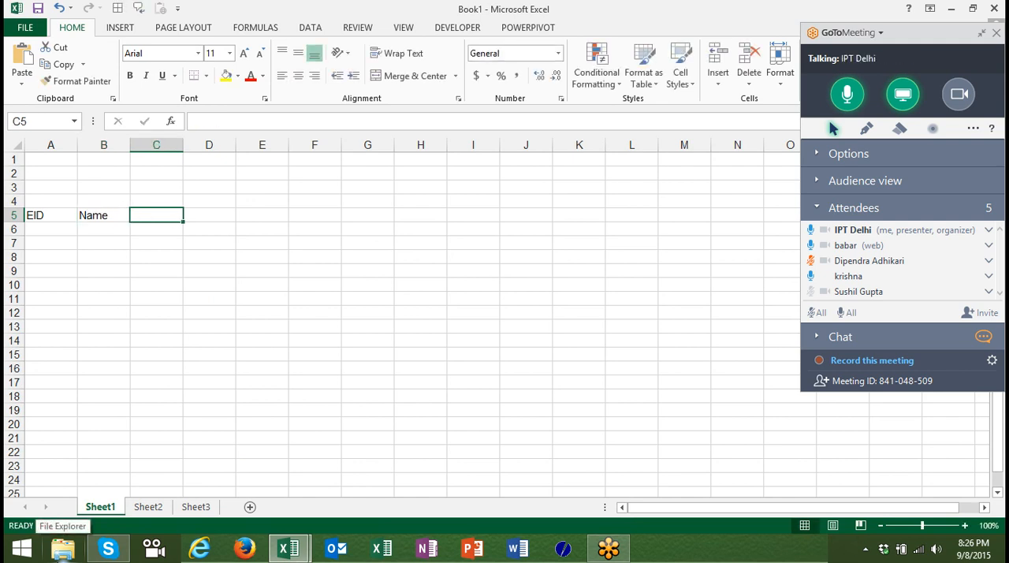
Enter the heading DOJ in cell C5.
text(De)
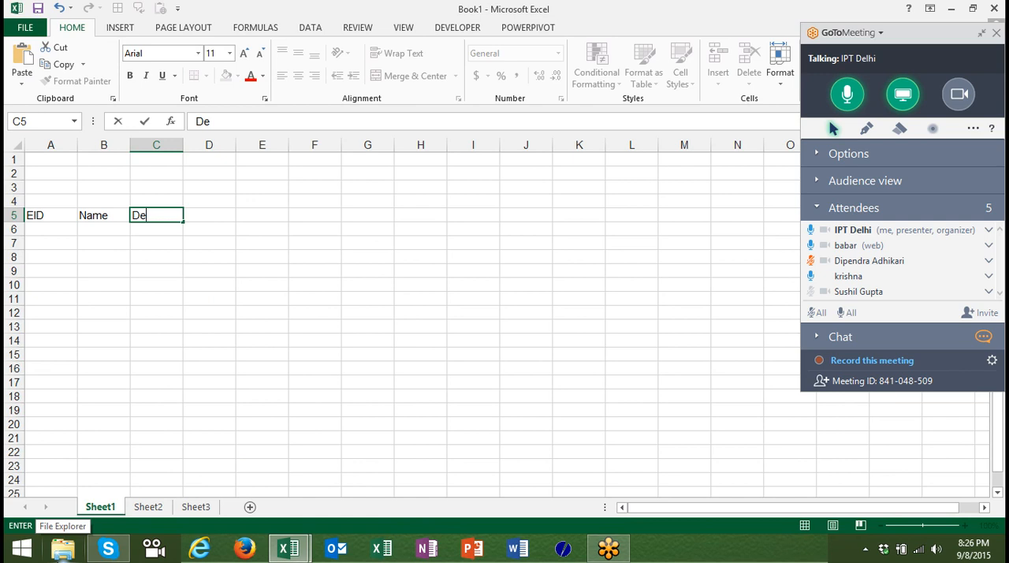
key(BackSpace)
key(BackSpace)
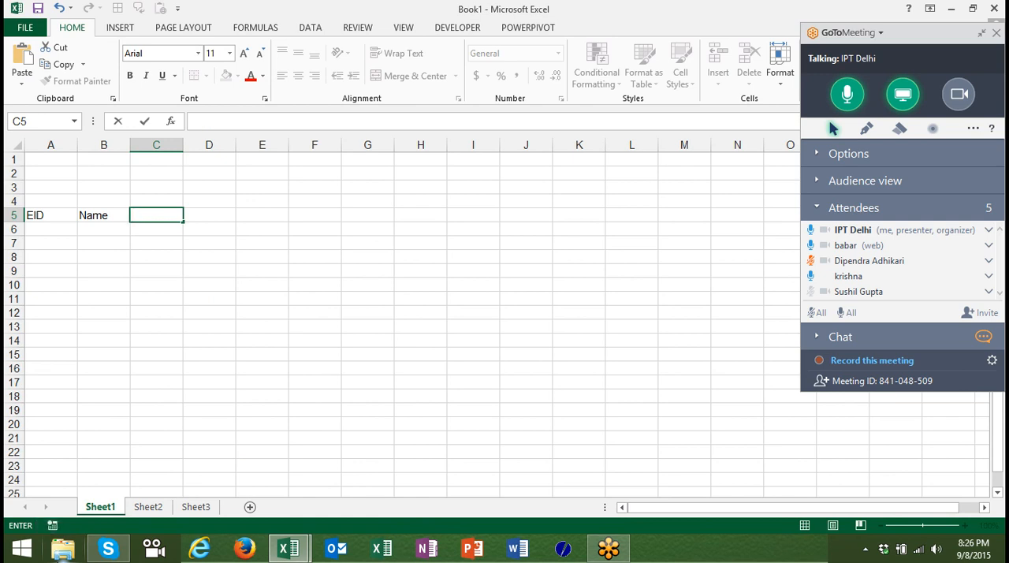
text(DOJ)
key(Return)
Enter the date 9/1 in cell D5 as the first day heading.
key(Left)
key(Up)
key(Right)
key(Right)
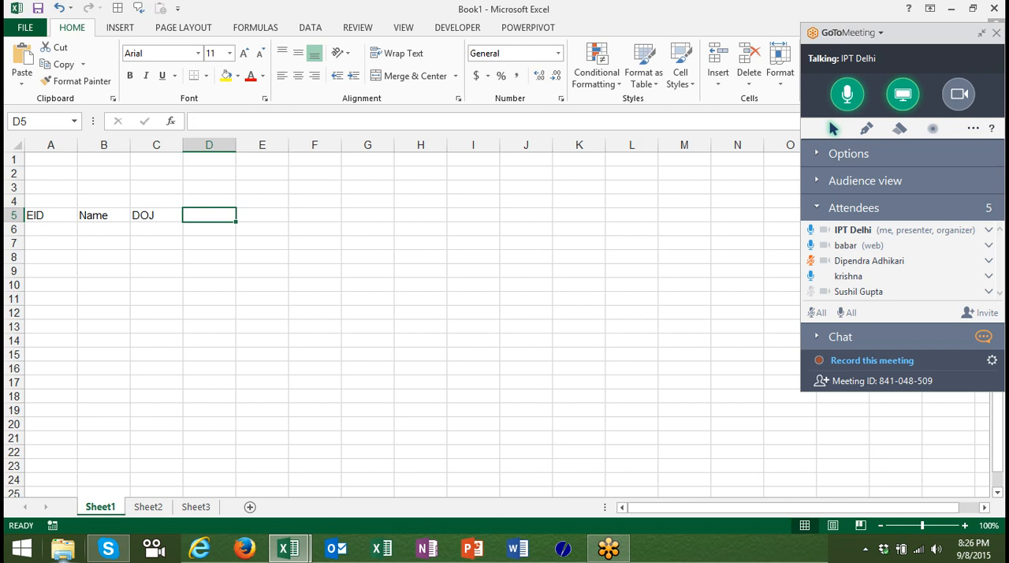
text(9/1)
key(Return)
click(209, 215)
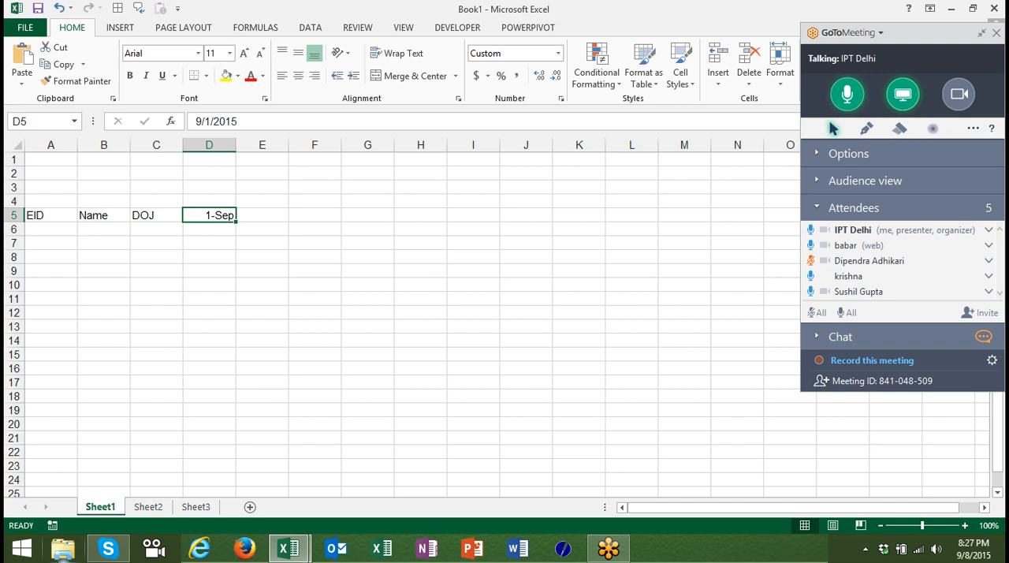
key(Down)
key(Left)
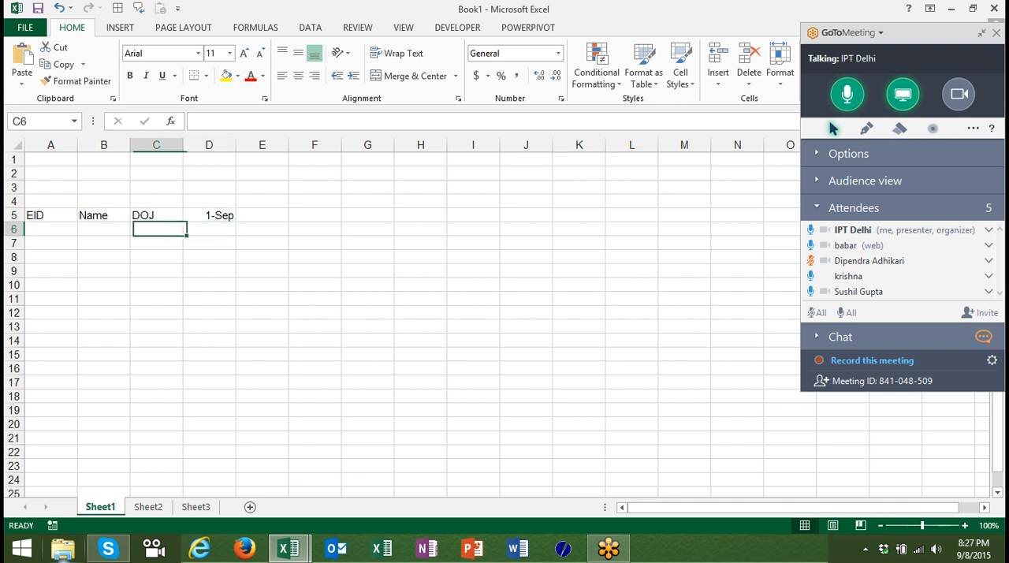
key(Left)
key(Right)
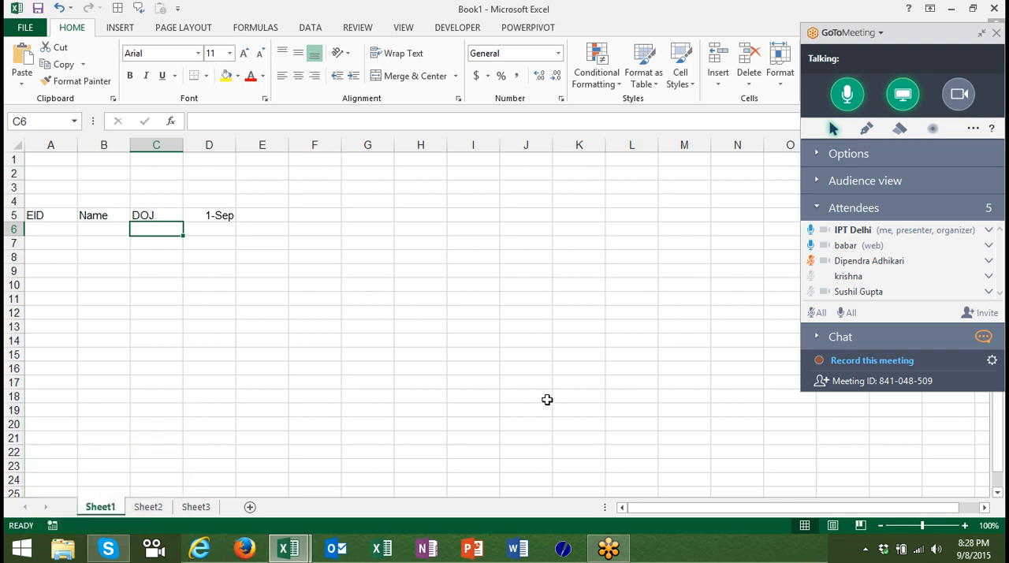
Unmute the muted attendee in the GoToMeeting attendee list.
click(812, 261)
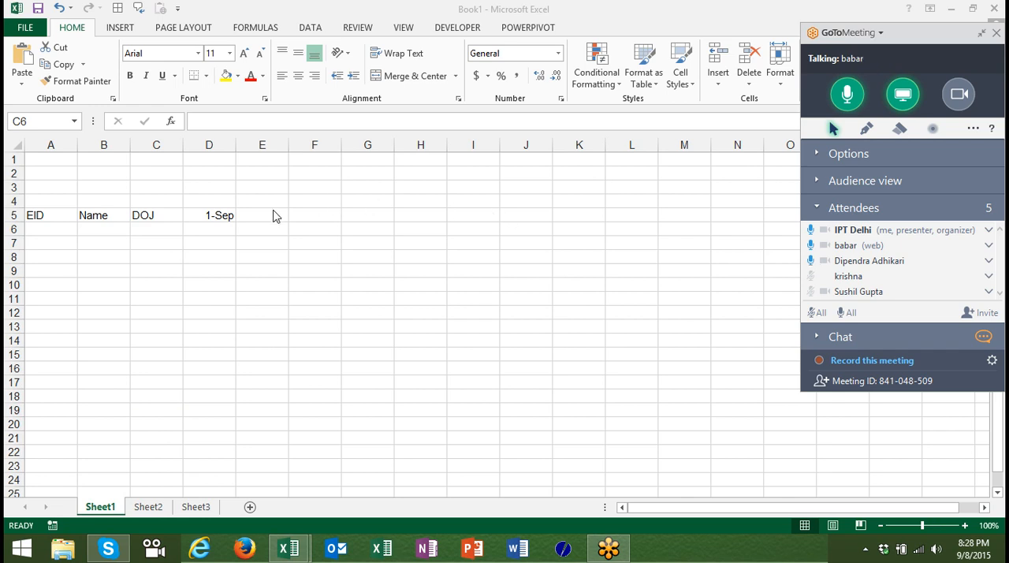
Autofill the dates across row 5 from D5 to K5, up to 8-Sep.
click(228, 217)
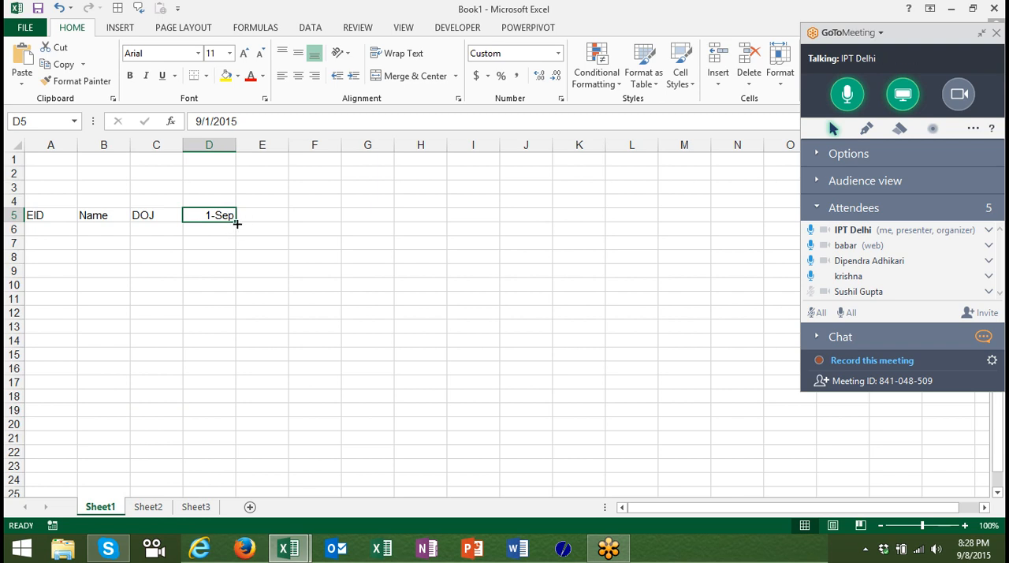
drag(237, 224, 591, 240)
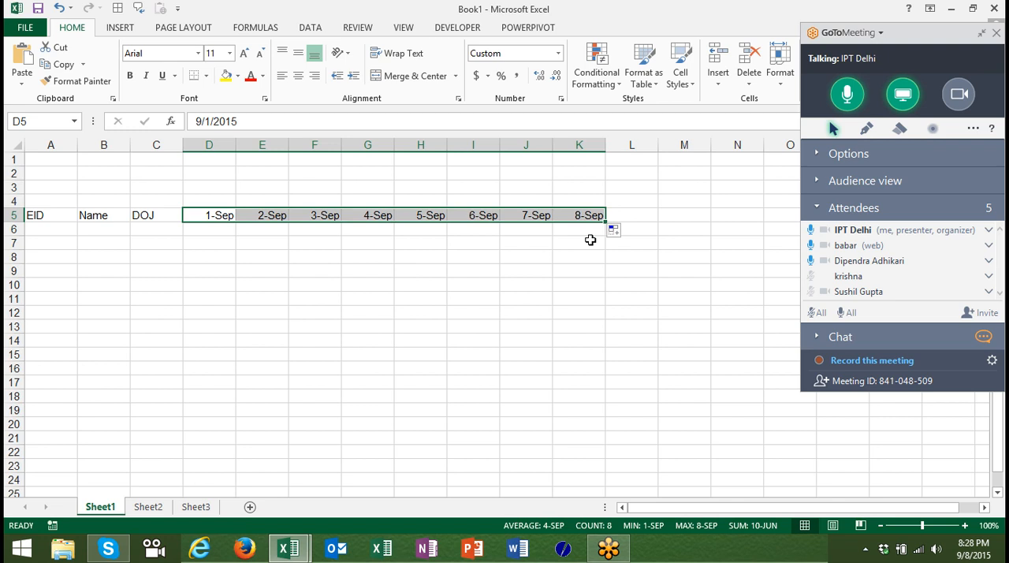
key(Right)
key(Right)
key(Right)
key(Right)
key(Right)
key(Right)
key(Right)
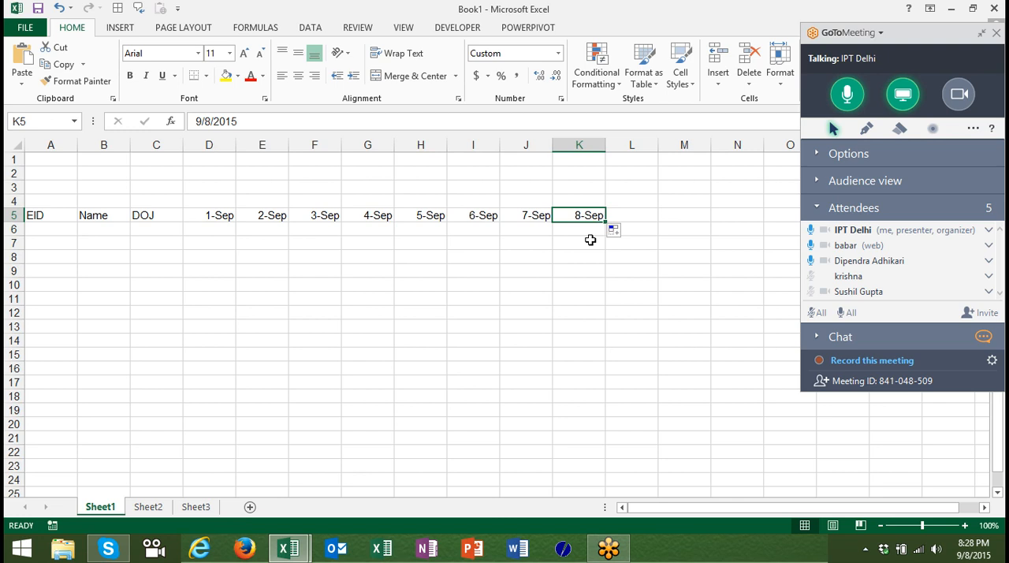
Clear the autofilled dates from cells E5 to K5, keeping the first date in D5.
key(shift+Left)
key(shift+Left)
key(shift+Left)
key(shift+Left)
key(shift+Left)
key(shift+Left)
key(shift+Left)
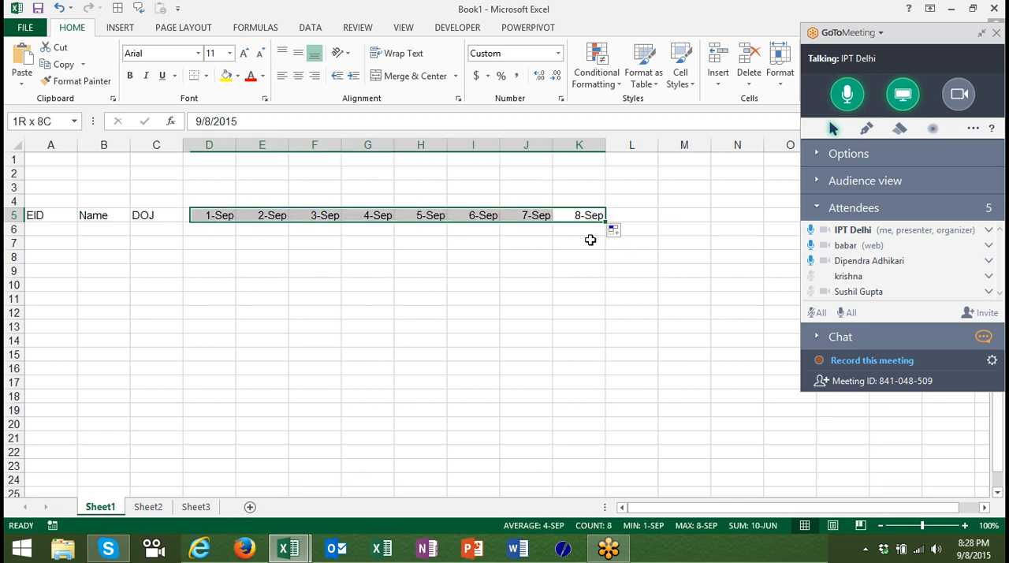
key(shift+Right)
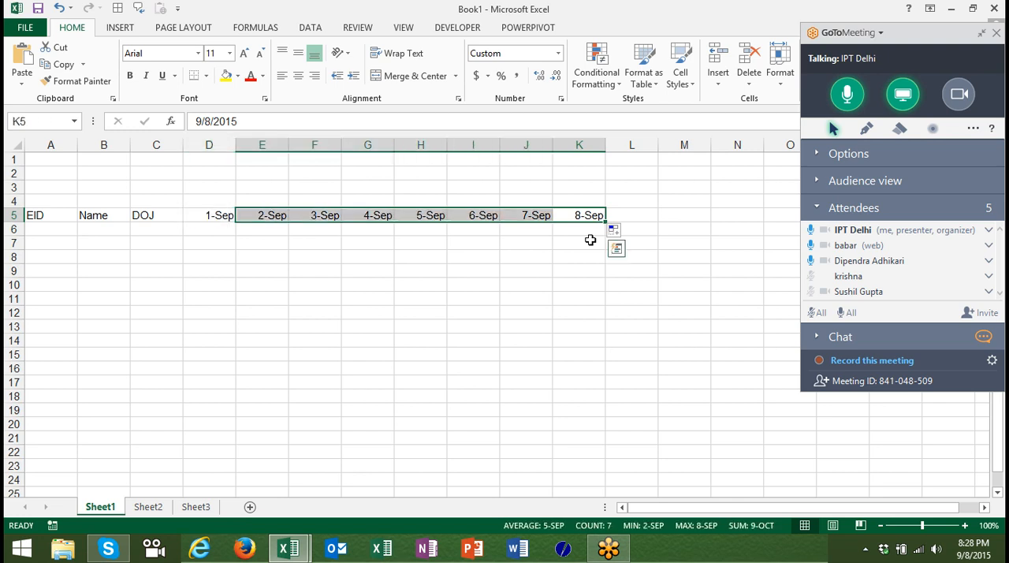
key(Delete)
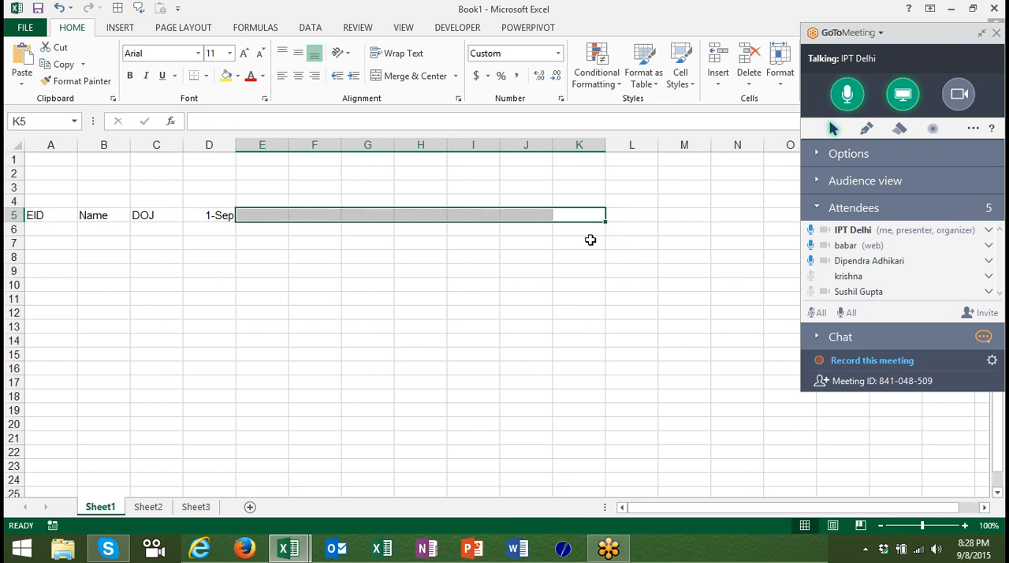
Enter the formula =D5+1 in cell E5 to produce the next day's date.
key(Left)
key(Left)
key(Left)
key(Left)
key(Left)
key(Left)
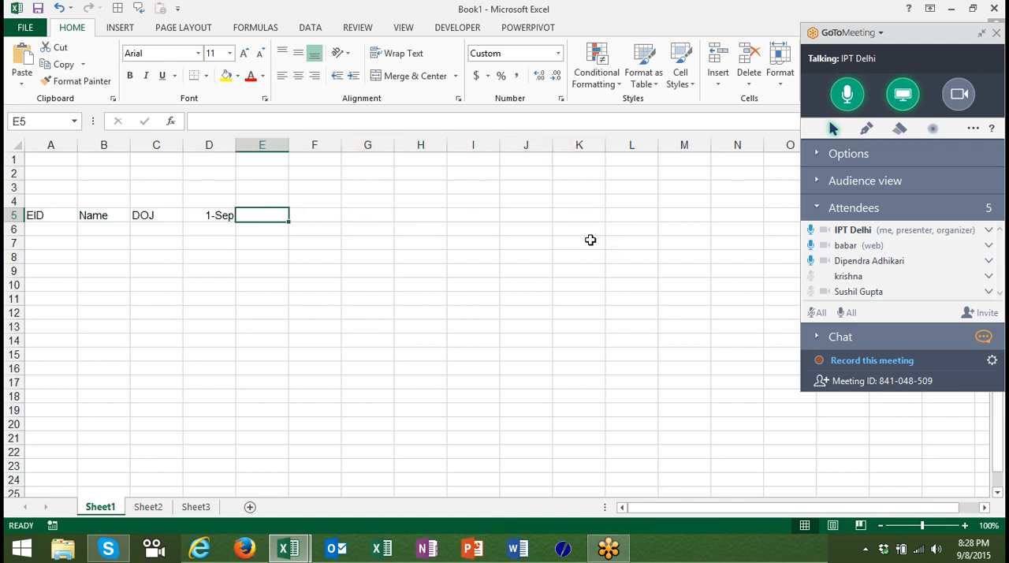
text(=)
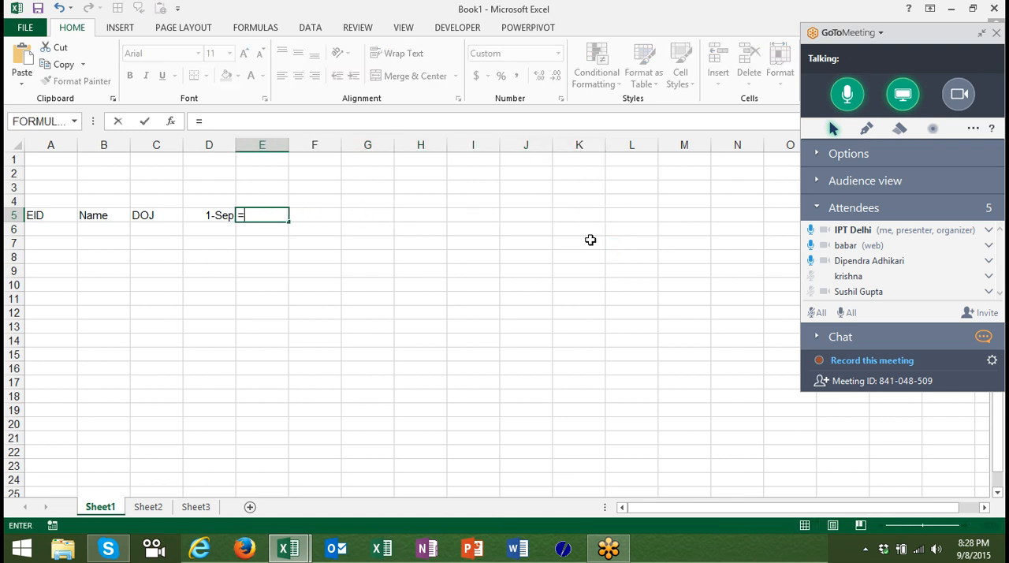
click(220, 211)
text(+1)
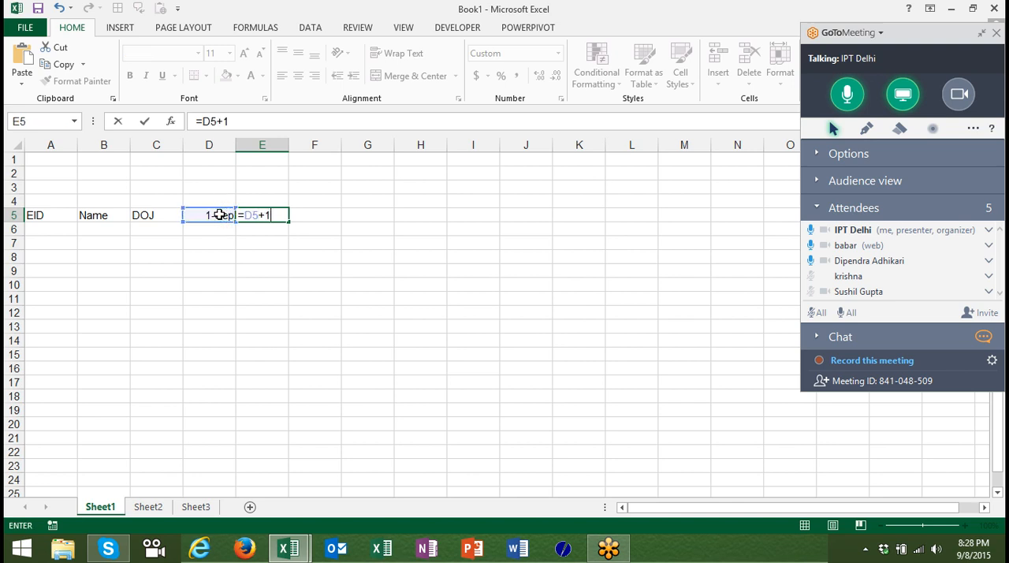
key(Return)
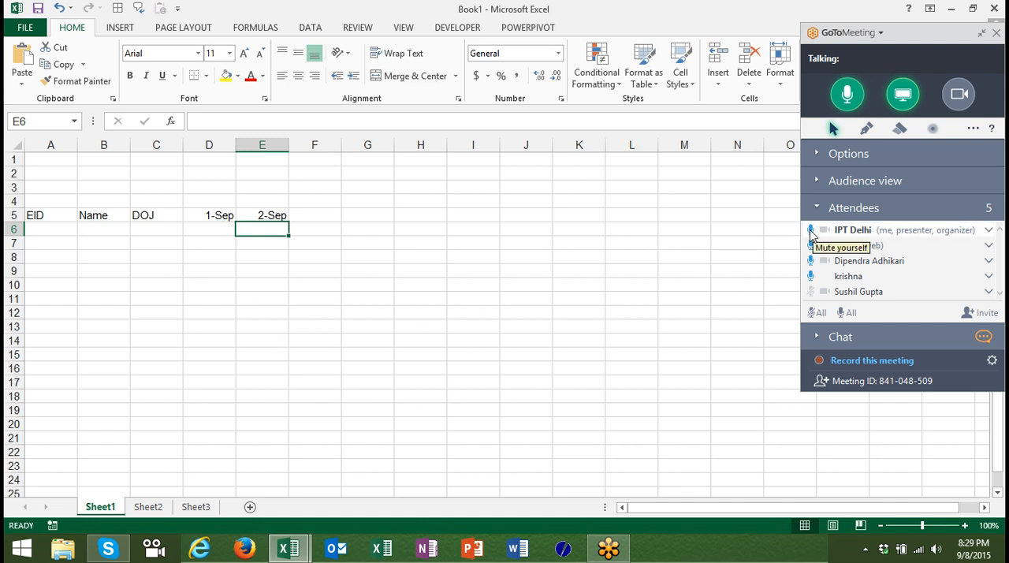
Mute and unmute the presenter's own microphone in GoToMeeting.
click(812, 231)
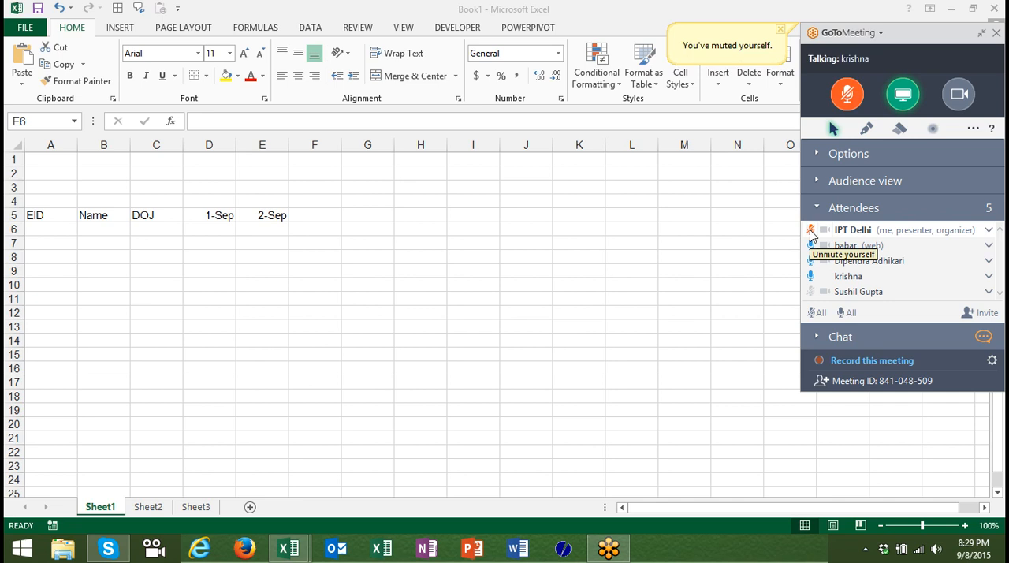
click(812, 233)
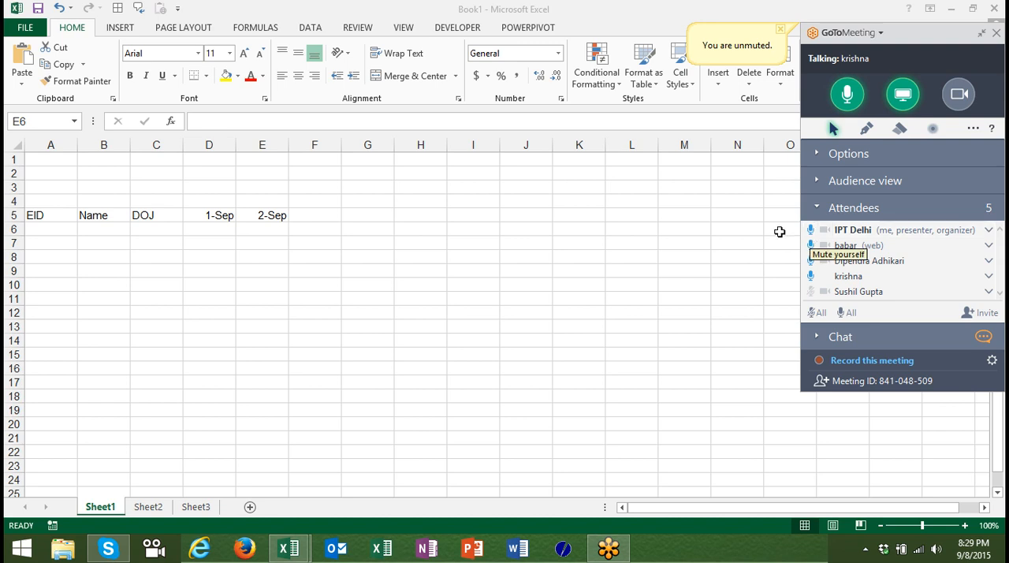
Examine the formula in cell E5 and its reference to the first date.
click(262, 218)
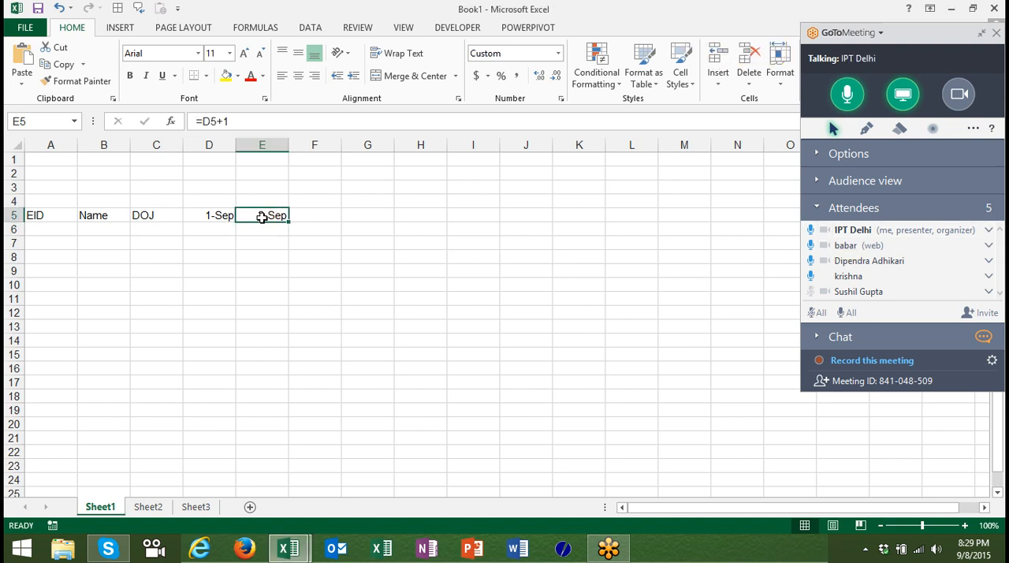
double_click(263, 216)
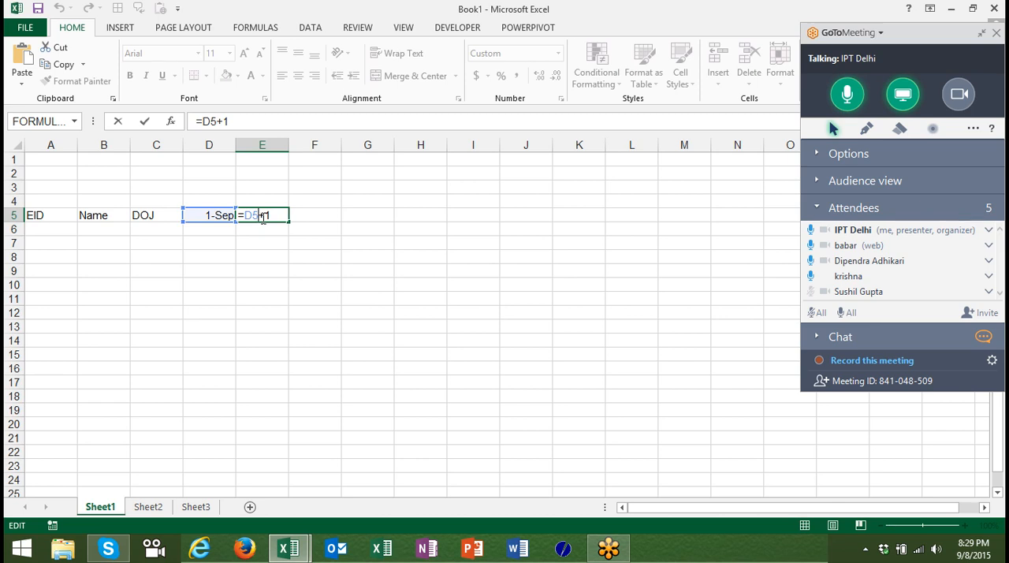
key(Return)
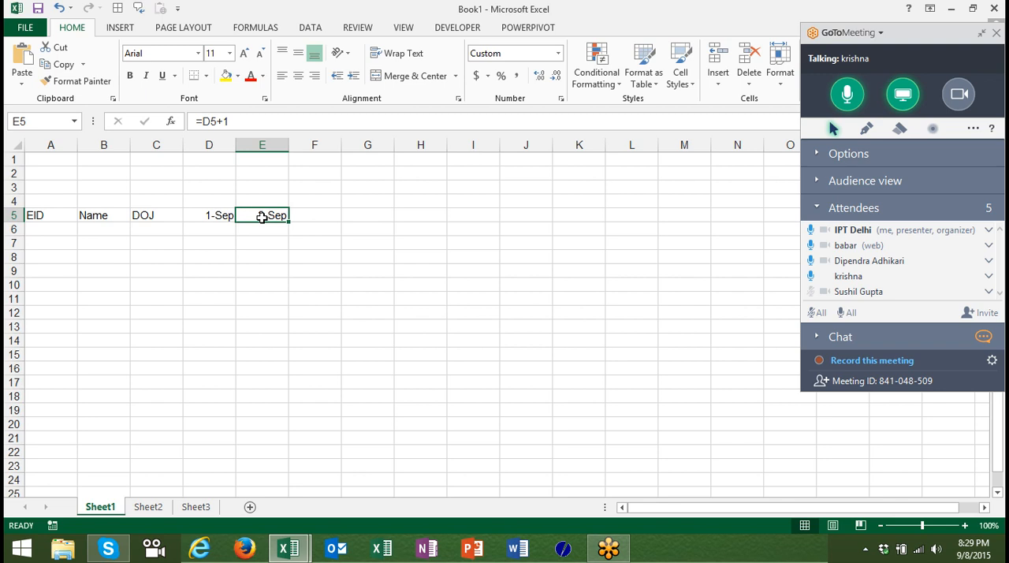
Copy the next-day formula from E5 and paste it across F5 to Y5.
key(ctrl+c)
key(Right)
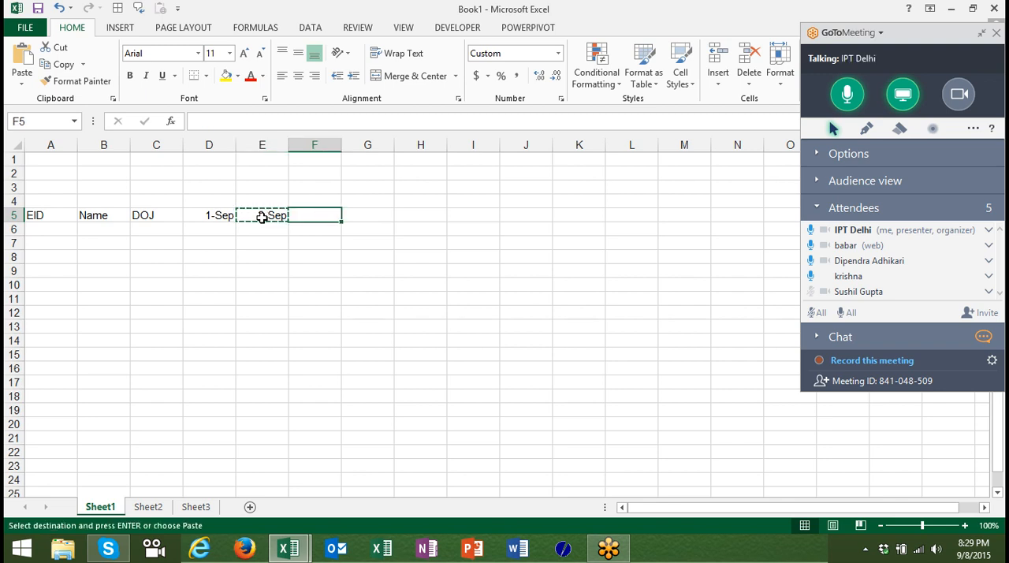
key(shift+Right)
key(shift+Right)
key(shift+Right)
key(shift+Right)
key(shift+Right)
key(shift+Right)
key(shift+Right)
key(shift+Right)
key(shift+Right)
key(shift+Right)
key(shift+Right)
key(shift+Right)
key(shift+Right)
key(shift+Right)
key(shift+Right)
key(shift+Right)
key(shift+Right)
key(shift+Right)
key(shift+Right)
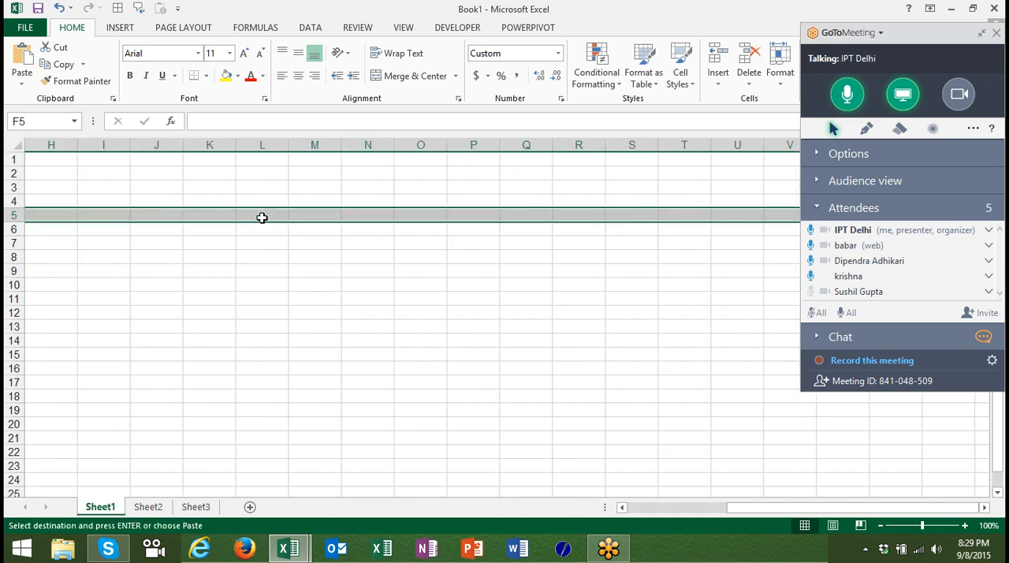
key(ctrl+v)
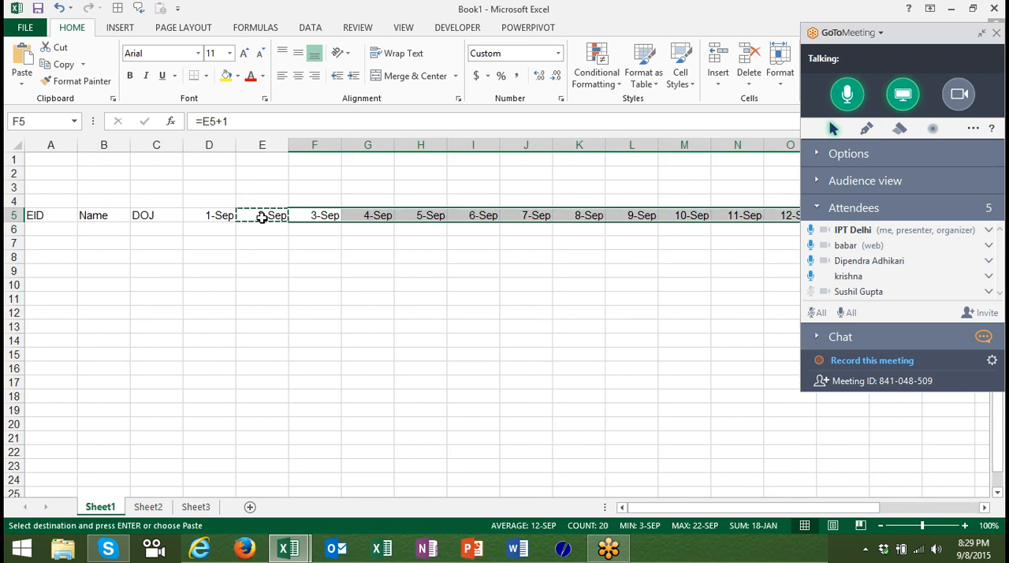
Change the starting date in D5 to 8/1 and collapse the GoToMeeting control panel.
key(Left)
key(Left)
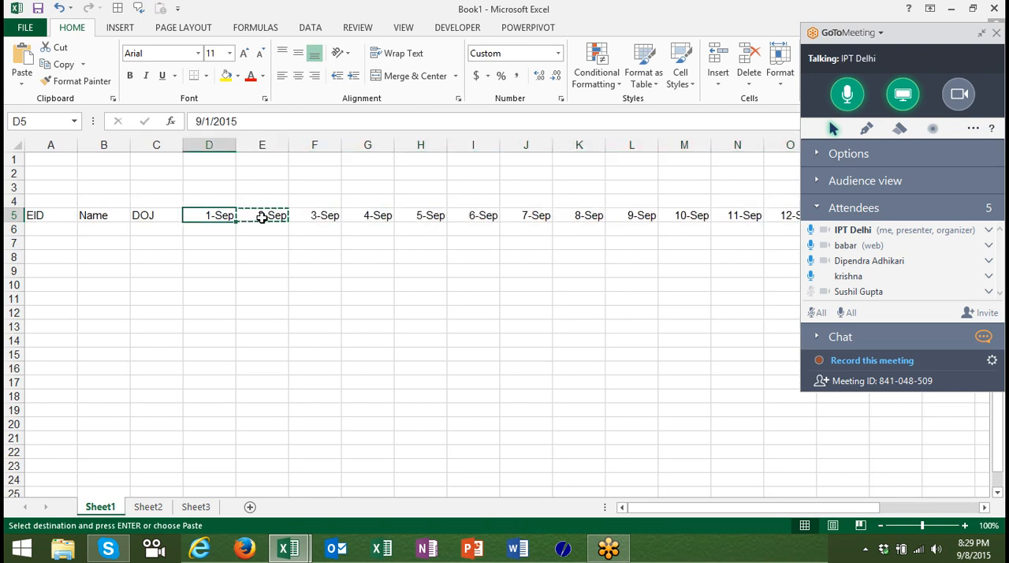
text(8/9)
key(BackSpace)
text(1)
key(Return)
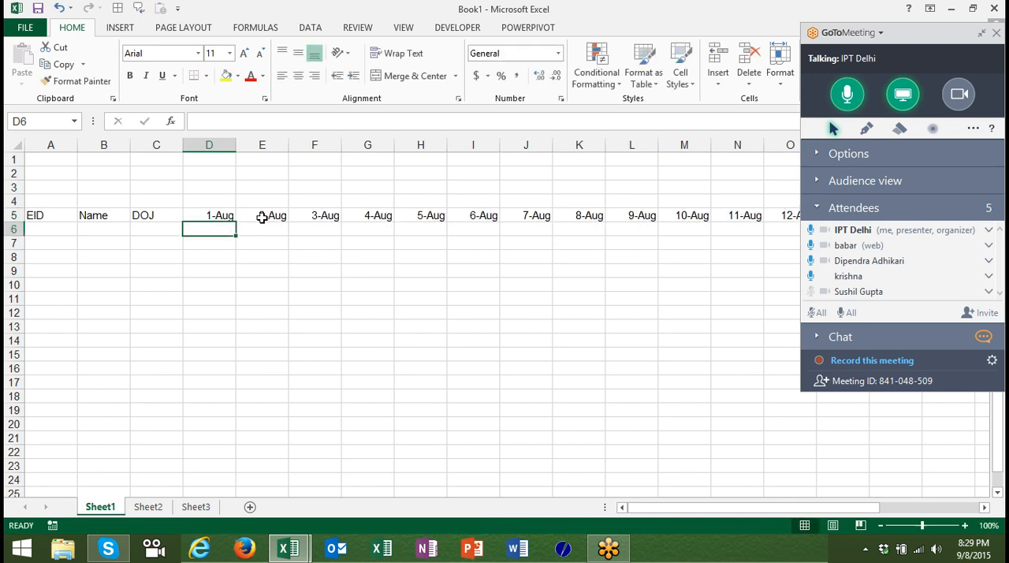
click(982, 35)
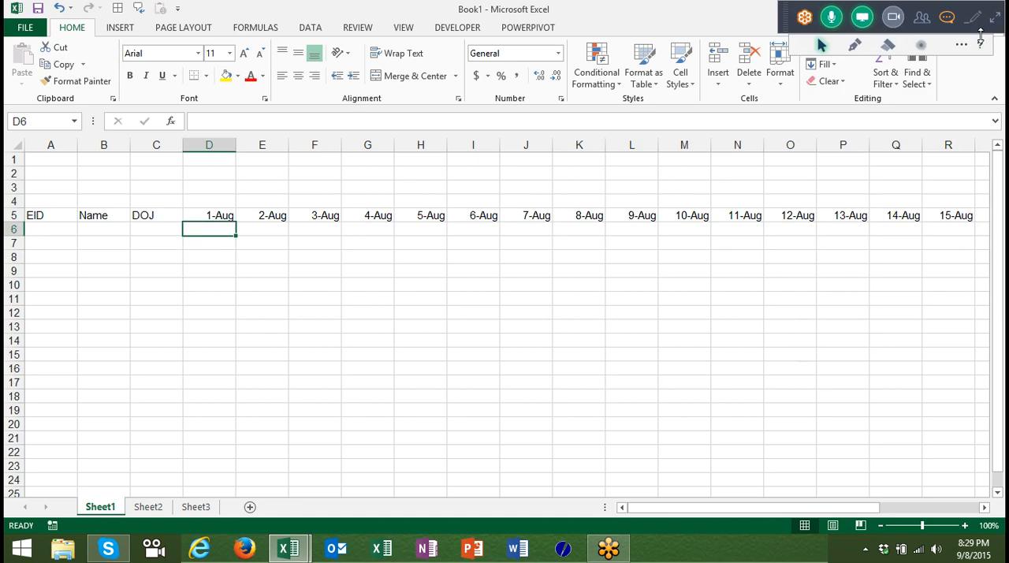
Fill the next-day formula from Y5 rightward through AG5 to continue the dates to 30-Aug.
key(Up)
key(ctrl+Right)
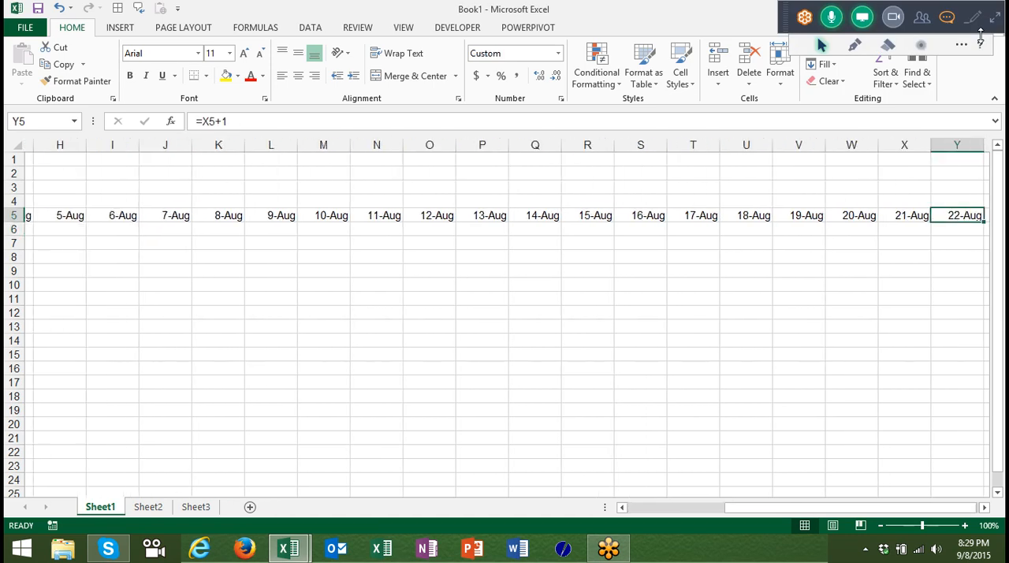
key(shift+Right)
key(shift+Right)
key(shift+Right)
key(shift+Right)
key(shift+Right)
key(shift+Right)
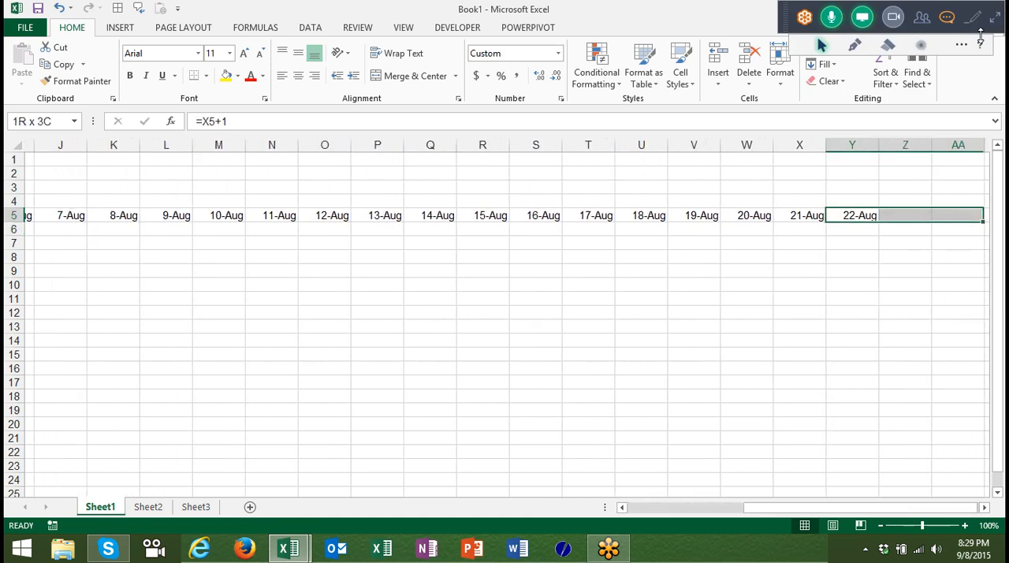
key(ctrl+r)
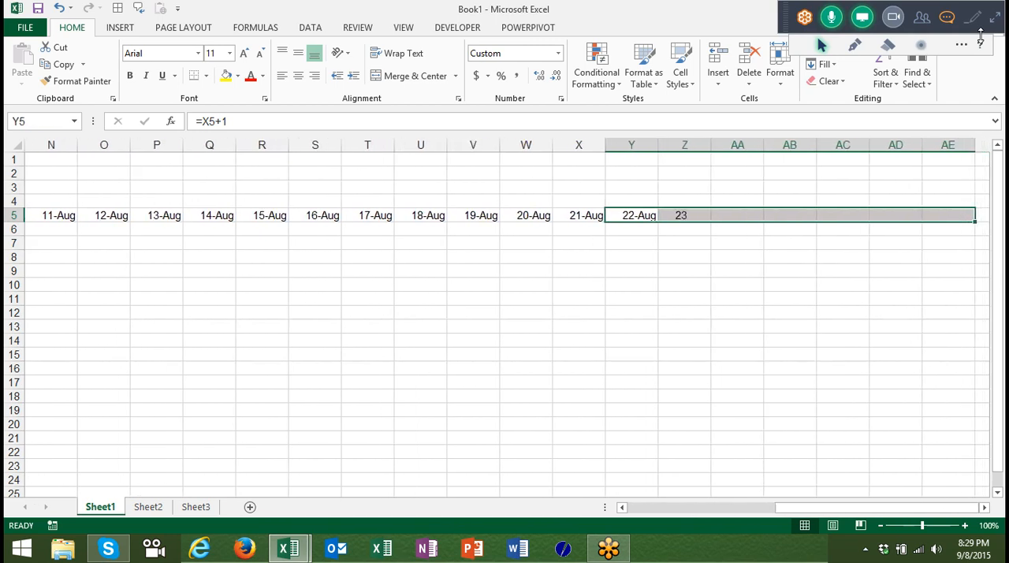
key(shift+Right)
key(shift+Right)
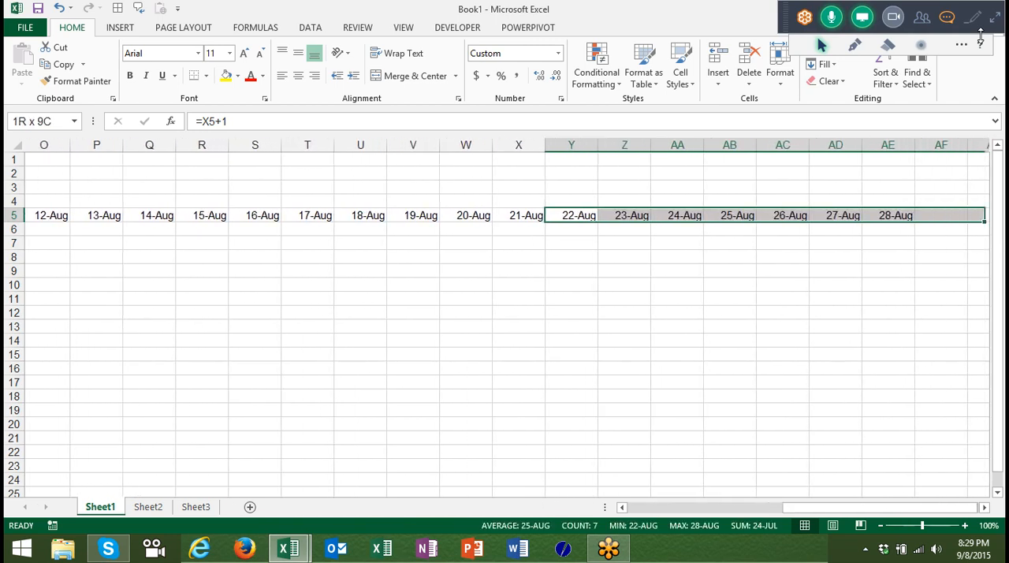
key(ctrl+r)
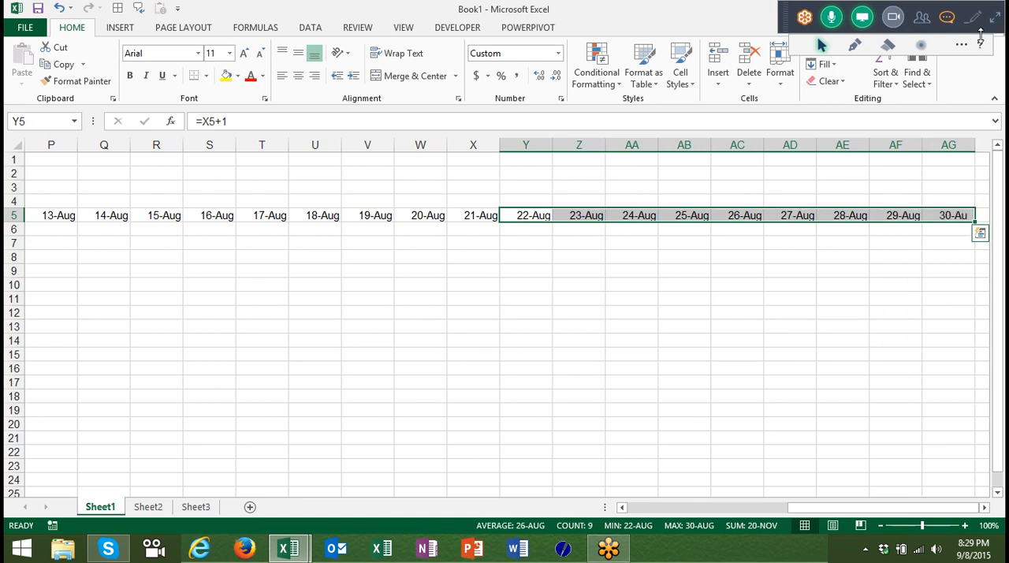
Fill the next-day formula into AH5 to add 31-Aug, and return to the start of row 5.
key(Up)
key(Right)
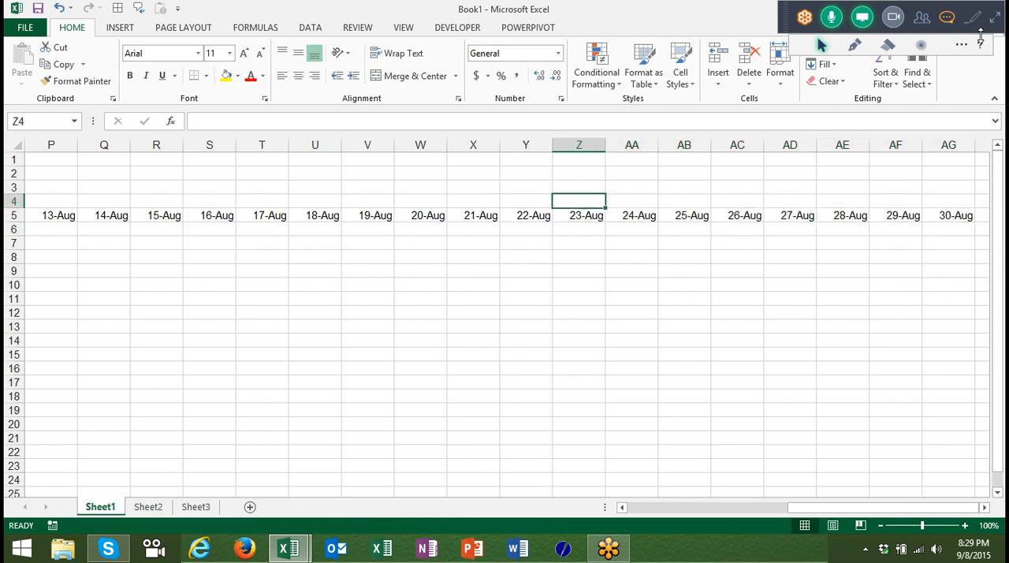
key(Down)
key(shift+Right)
key(Right)
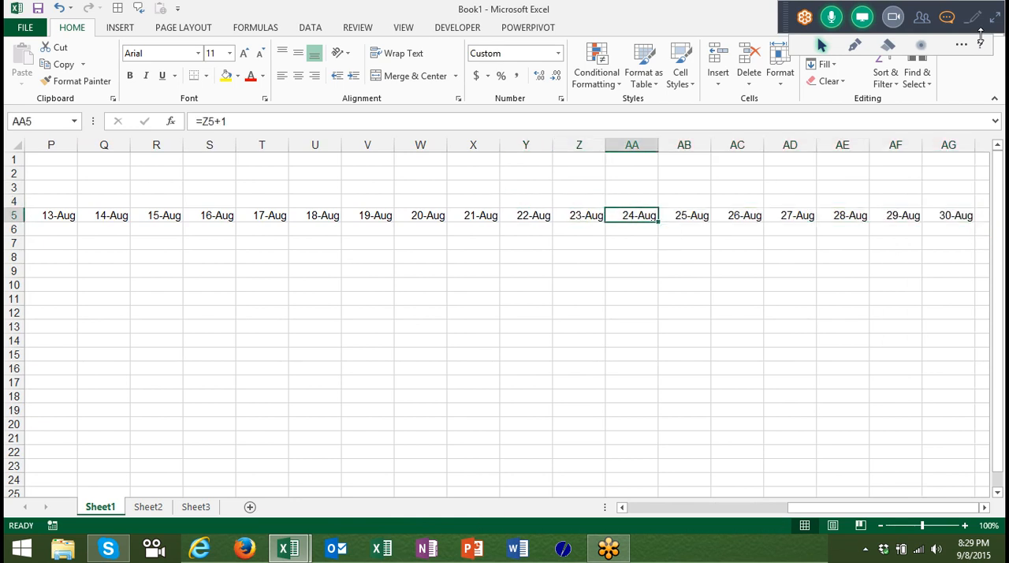
key(Right)
key(Right)
key(Right)
key(Right)
key(Right)
key(Right)
key(Right)
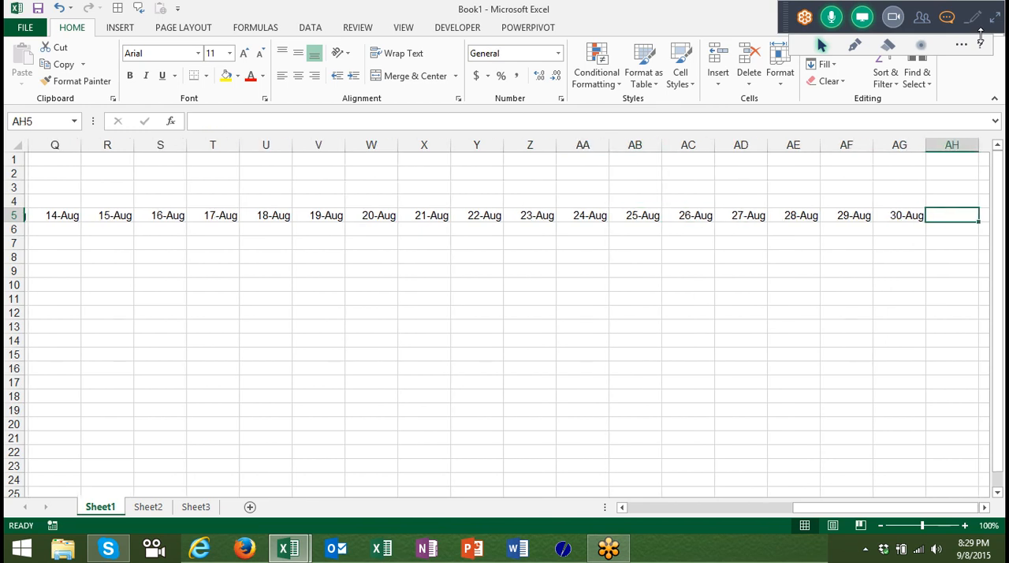
click(981, 36)
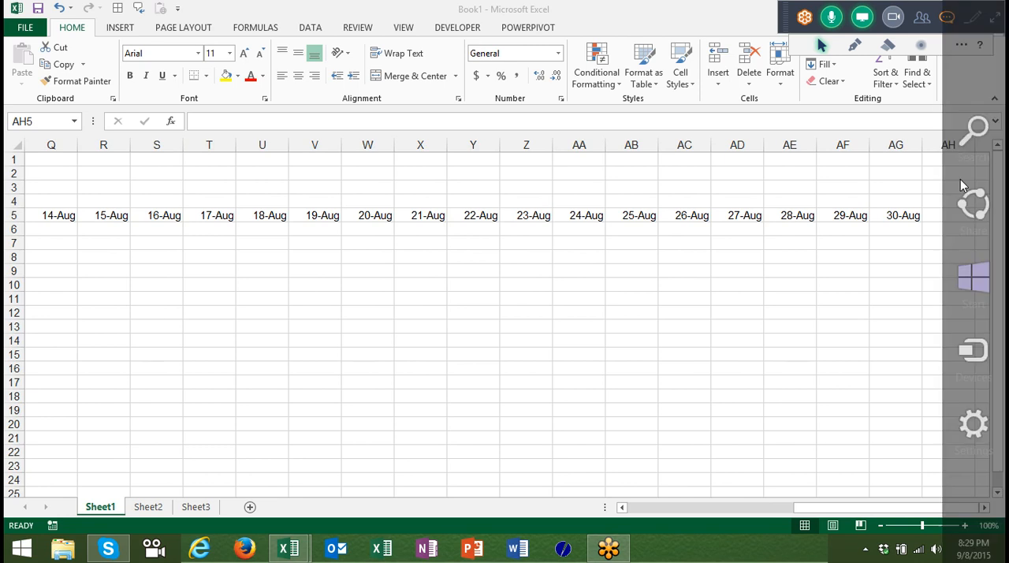
click(960, 222)
key(ctrl+r)
key(ctrl+Left)
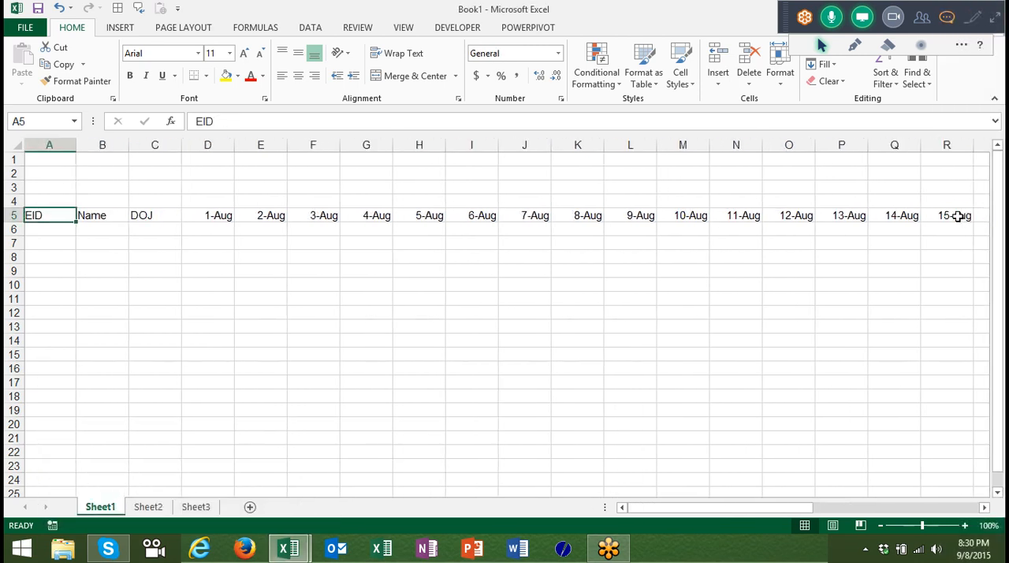
Enter the formula =TEXT(E5,"DDD") in E4 to produce the weekday name of the date below.
key(Up)
key(Up)
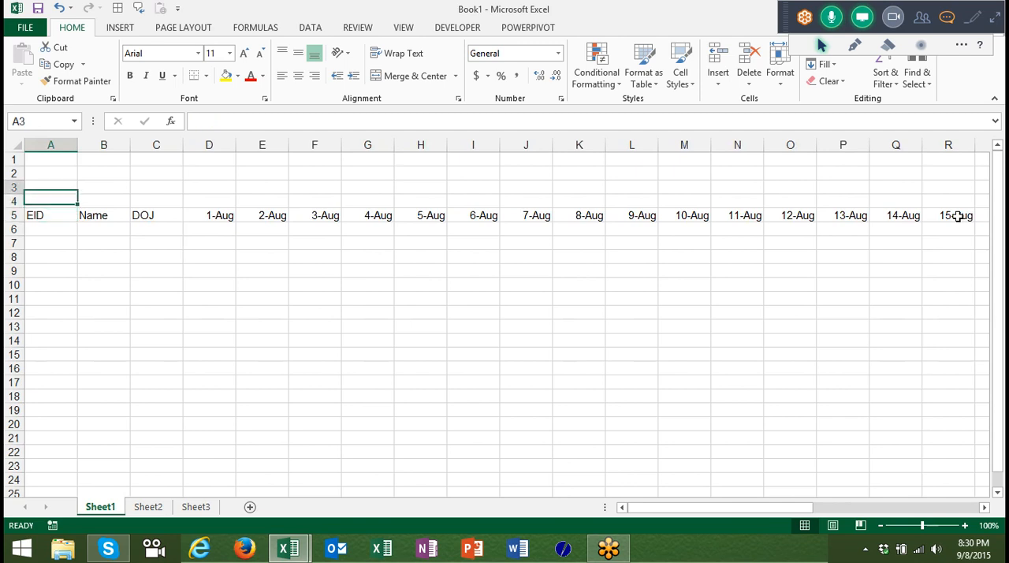
key(Right)
key(Right)
key(Right)
key(Right)
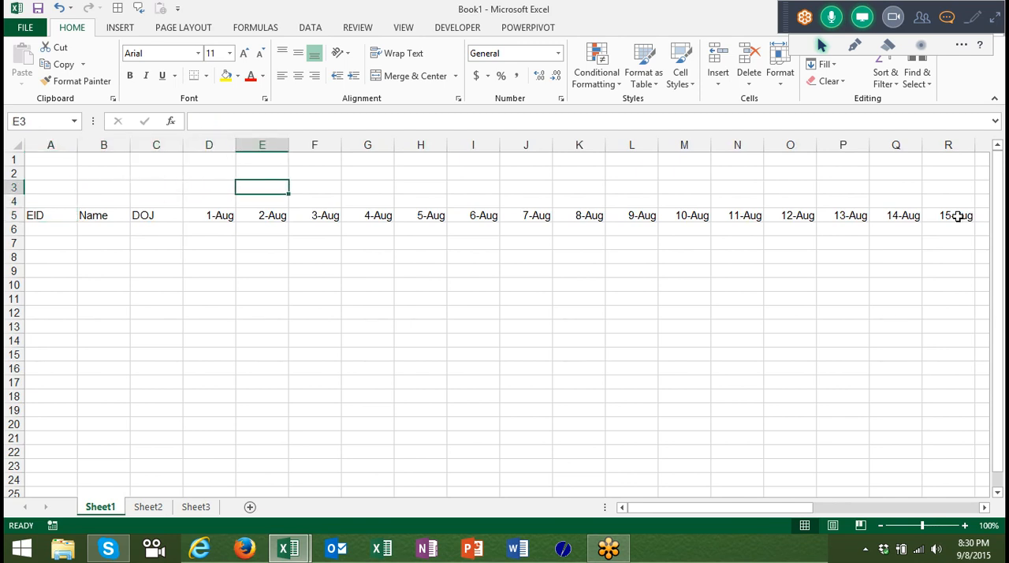
key(Down)
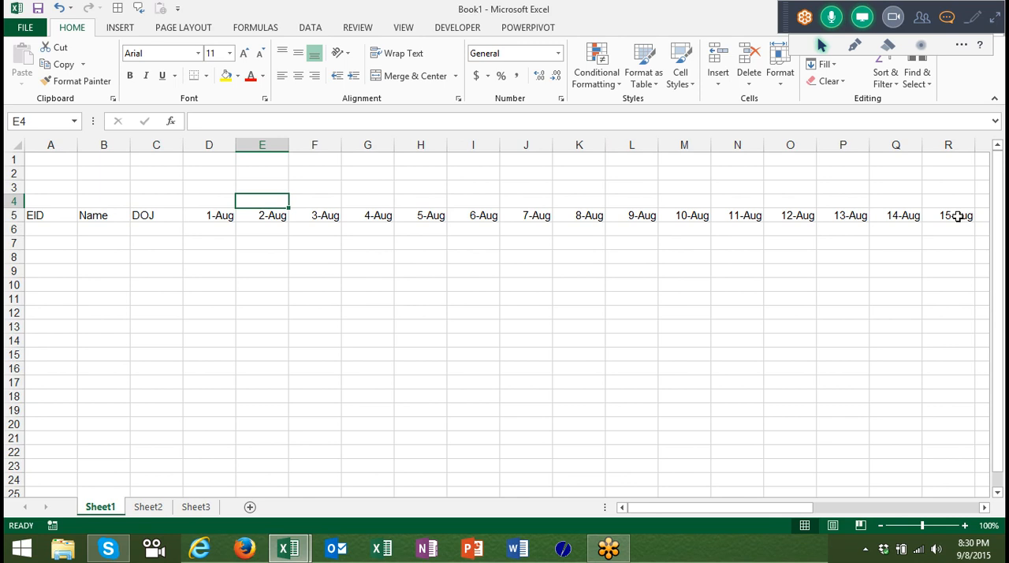
text(=te)
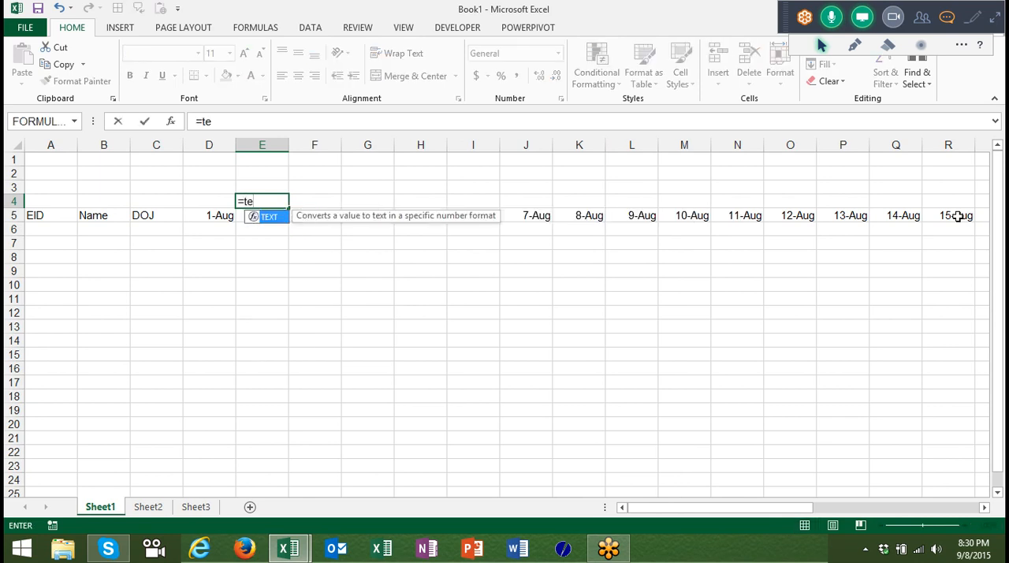
key(Tab)
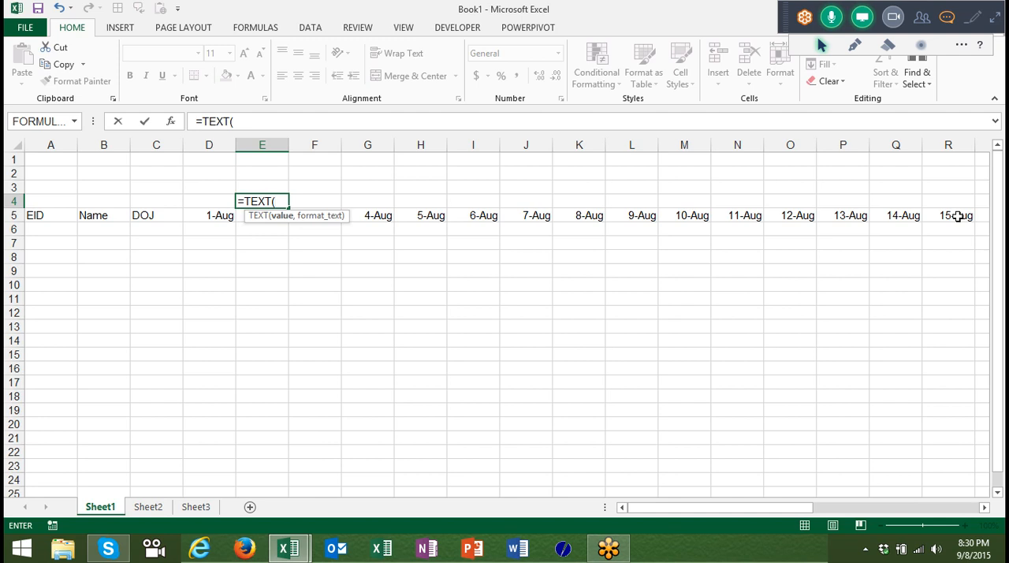
key(Down)
text(,)
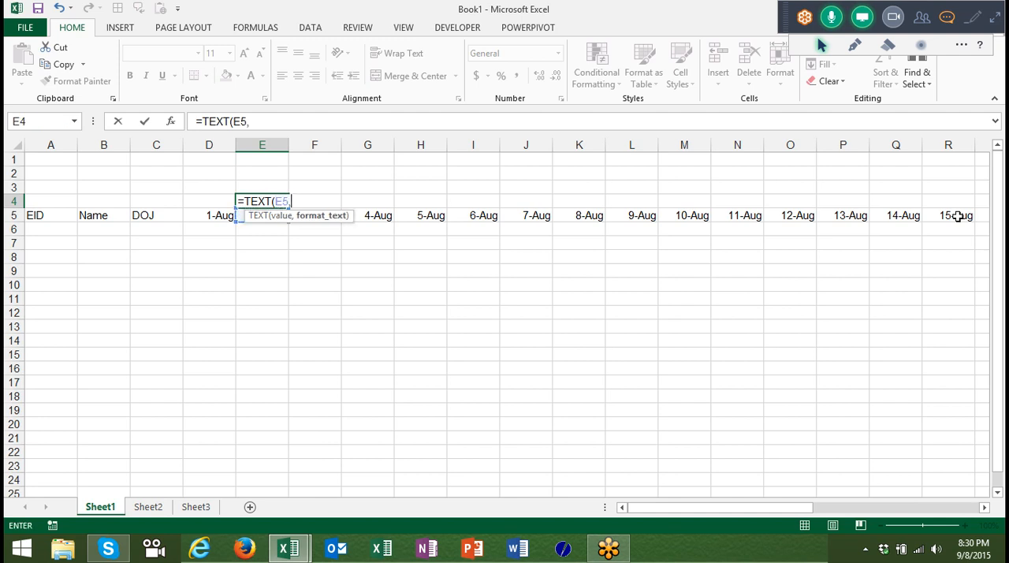
text("DDD"))
key(Return)
key(Up)
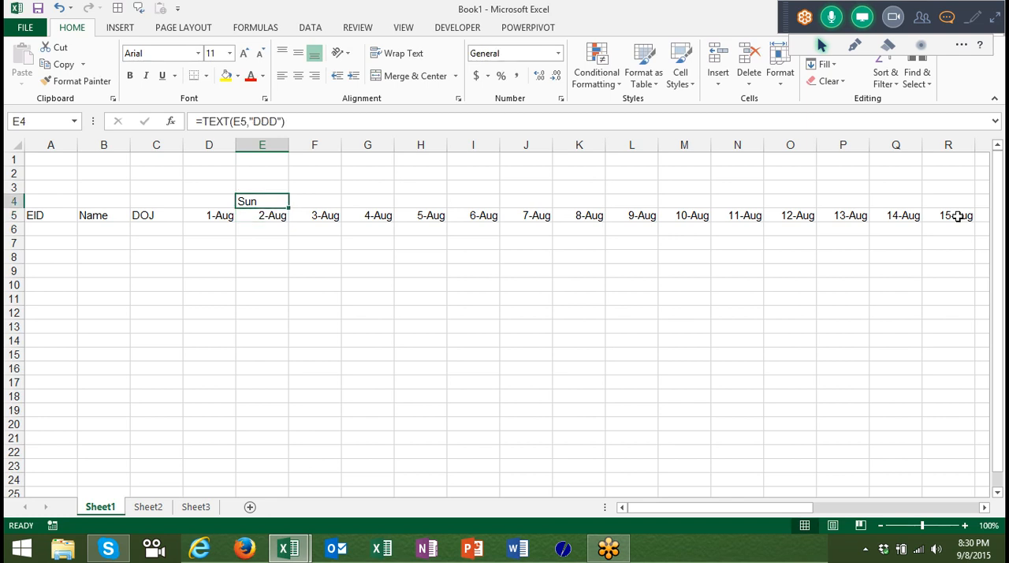
Fill the weekday formula from E4 across row 4 through AH4, above the last date.
key(Down)
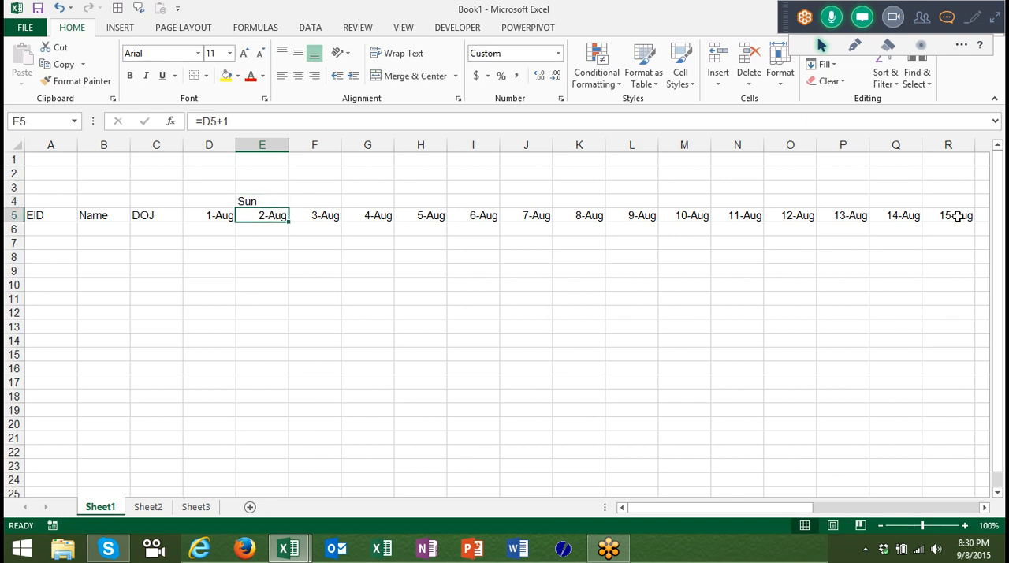
key(shift+Right)
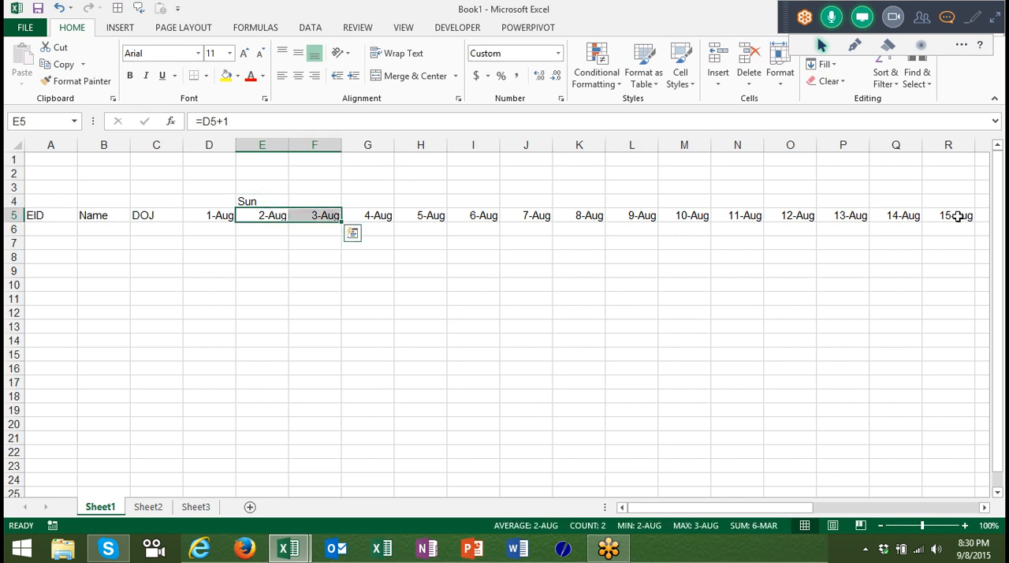
key(ctrl+Right)
key(Up)
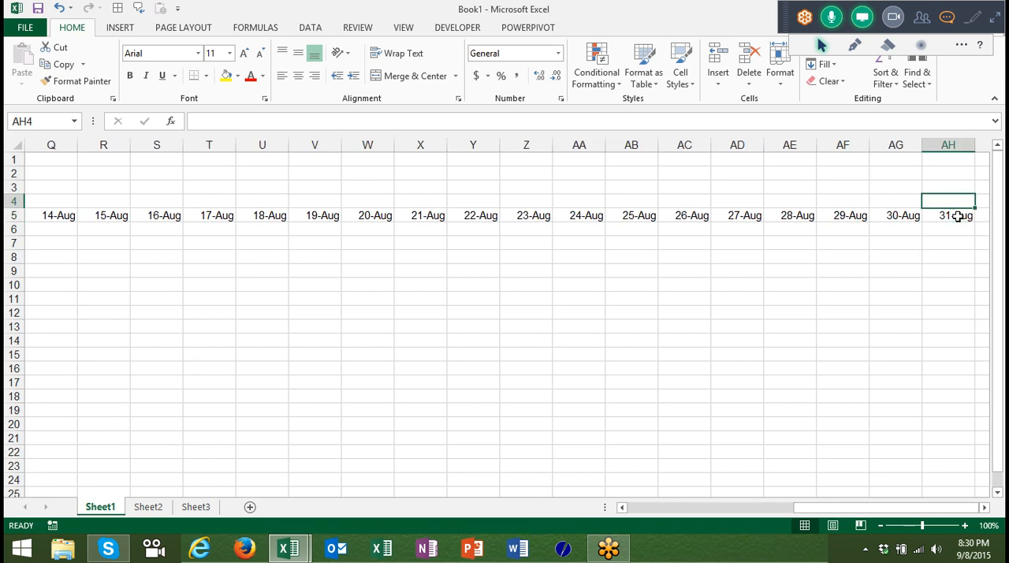
key(ctrl+shift+Left)
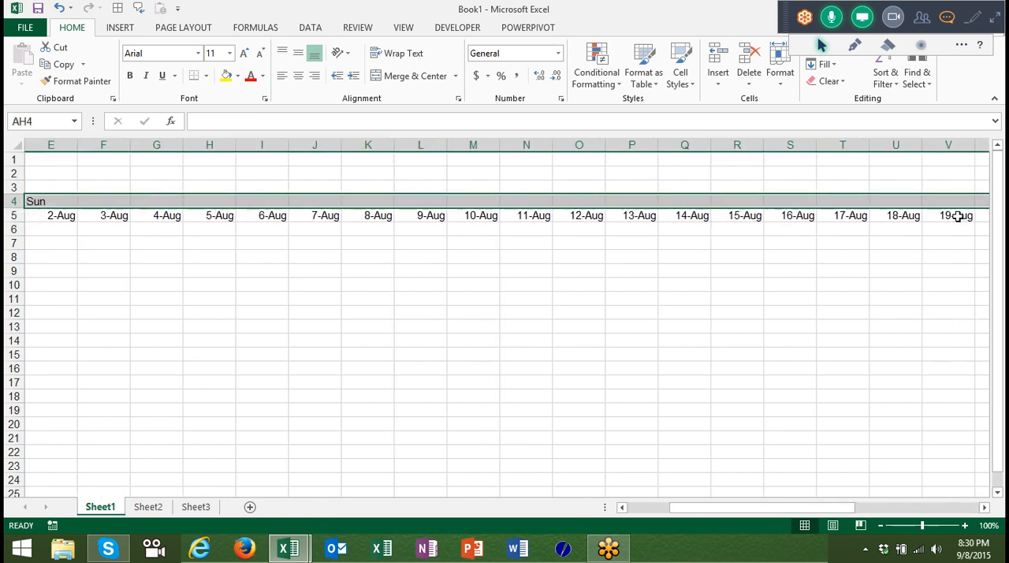
key(ctrl+r)
key(Left)
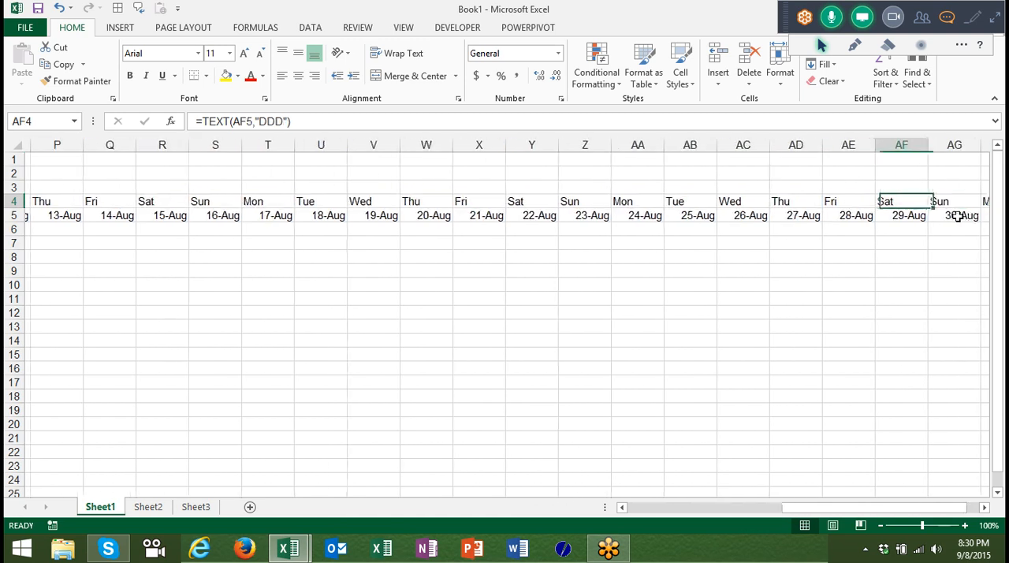
key(ctrl+Left)
key(ctrl+Left)
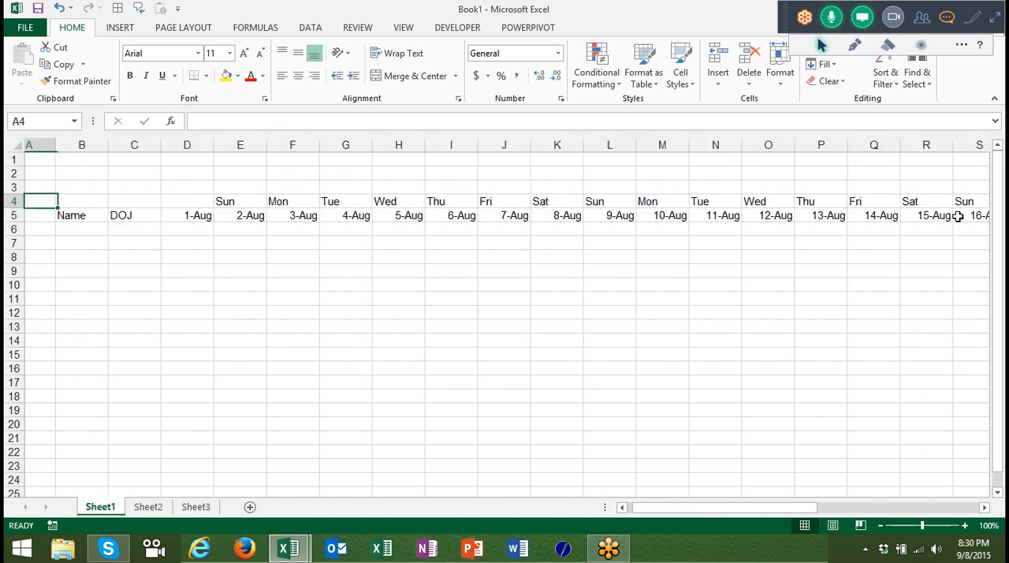
Examine the TEXT formula in cell E4, including its date reference and format argument.
key(Right)
key(Right)
key(Right)
key(Right)
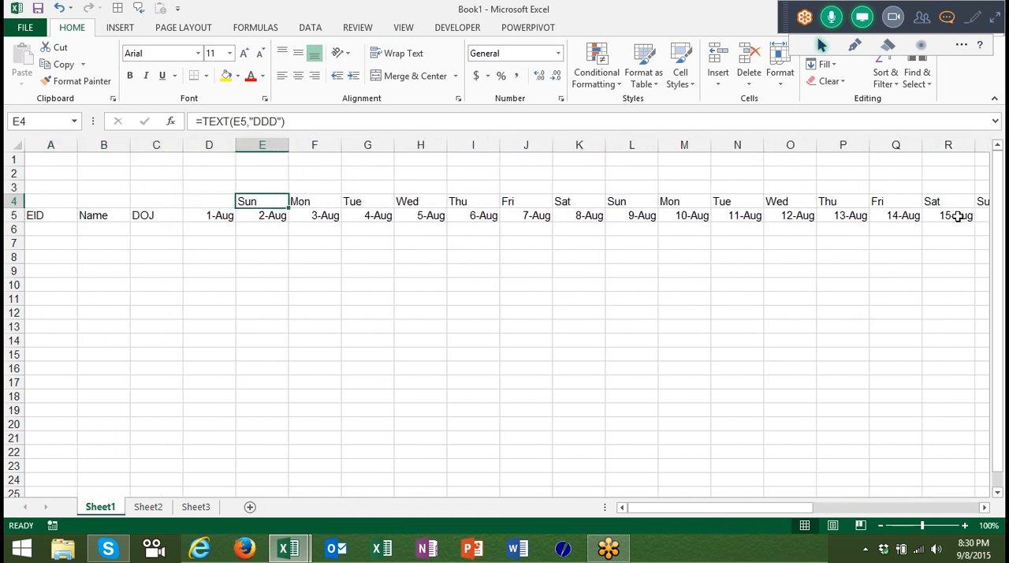
double_click(271, 201)
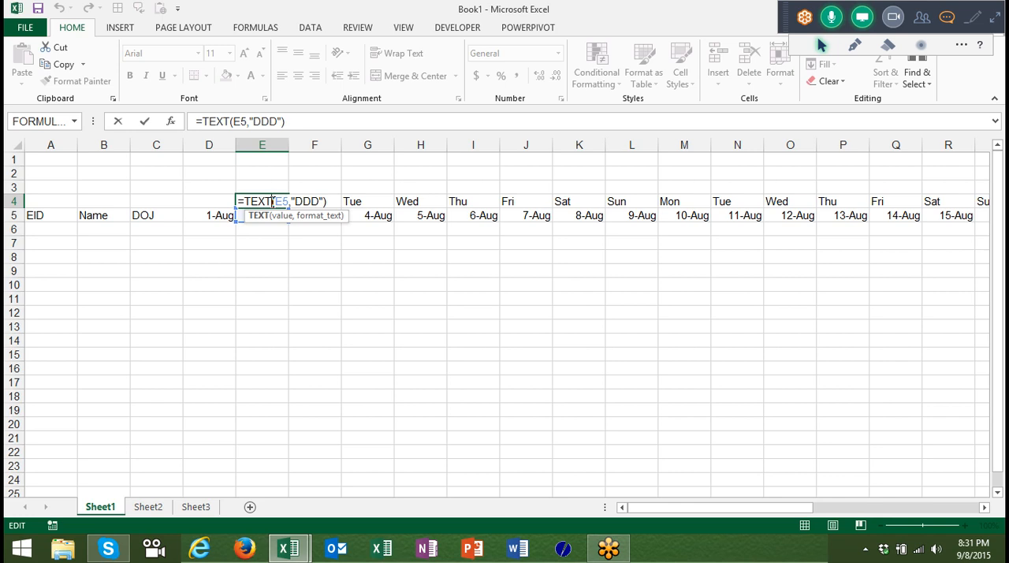
key(Return)
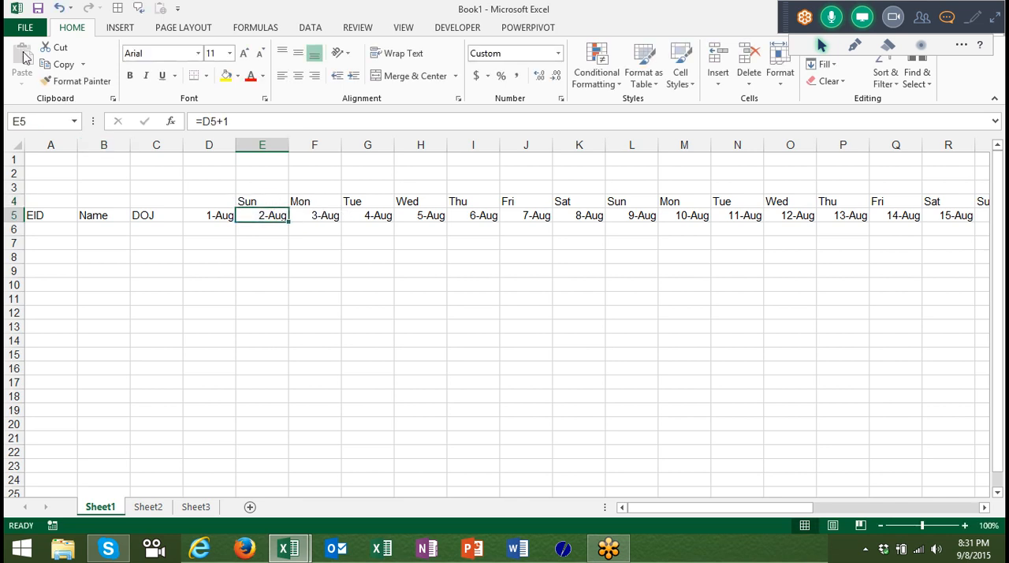
AutoFit the width of all columns in the sheet to their contents.
click(20, 139)
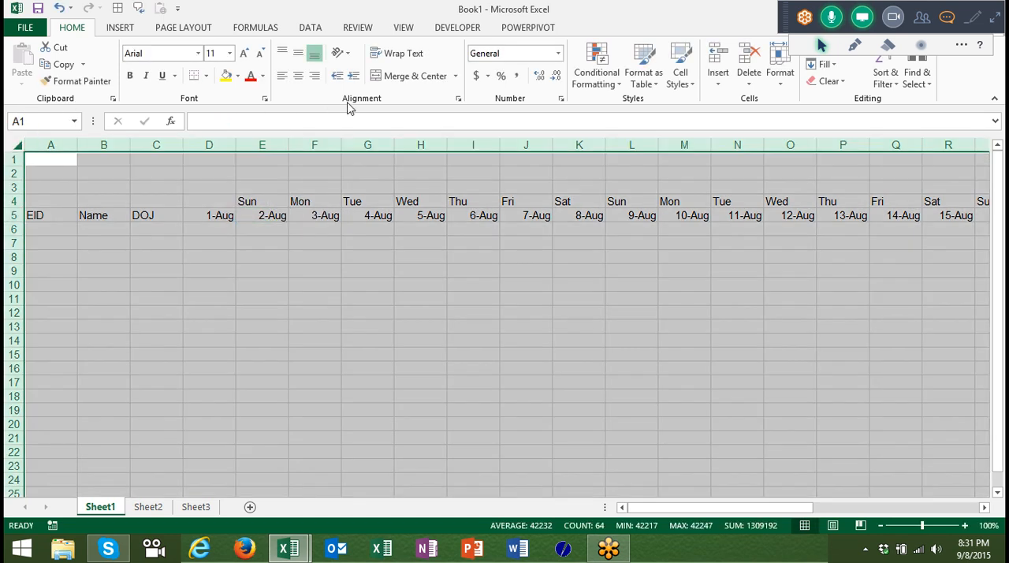
drag(392, 149, 375, 148)
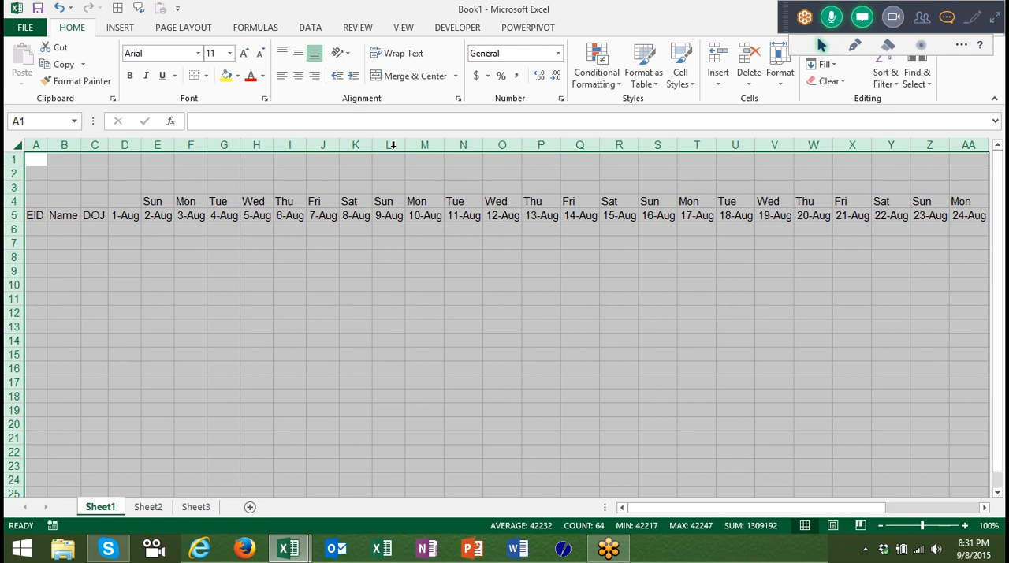
click(158, 202)
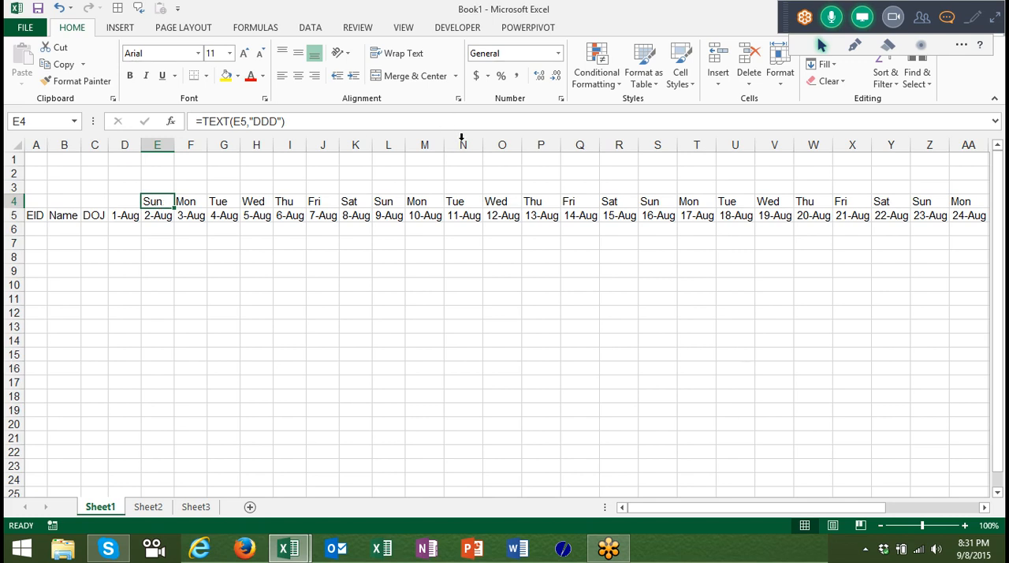
Check the new incoming message in Skype and return to the Excel workbook.
click(387, 203)
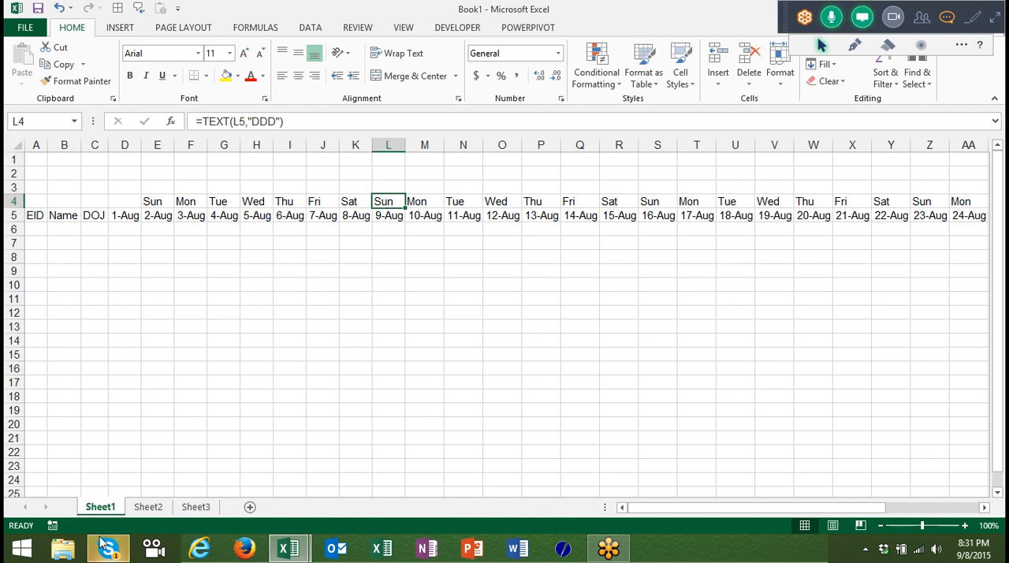
mouse_move(105, 546)
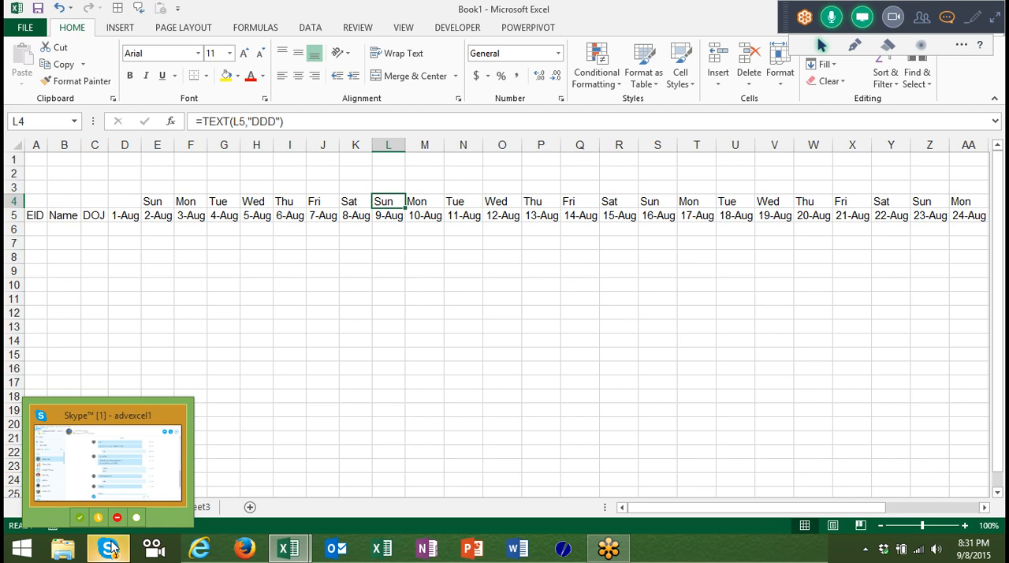
click(110, 546)
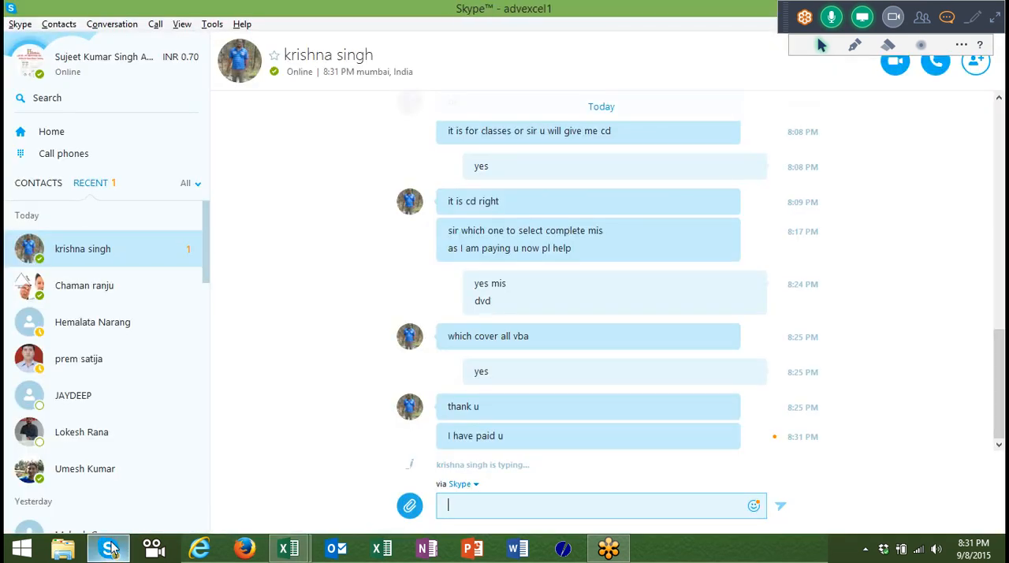
click(111, 546)
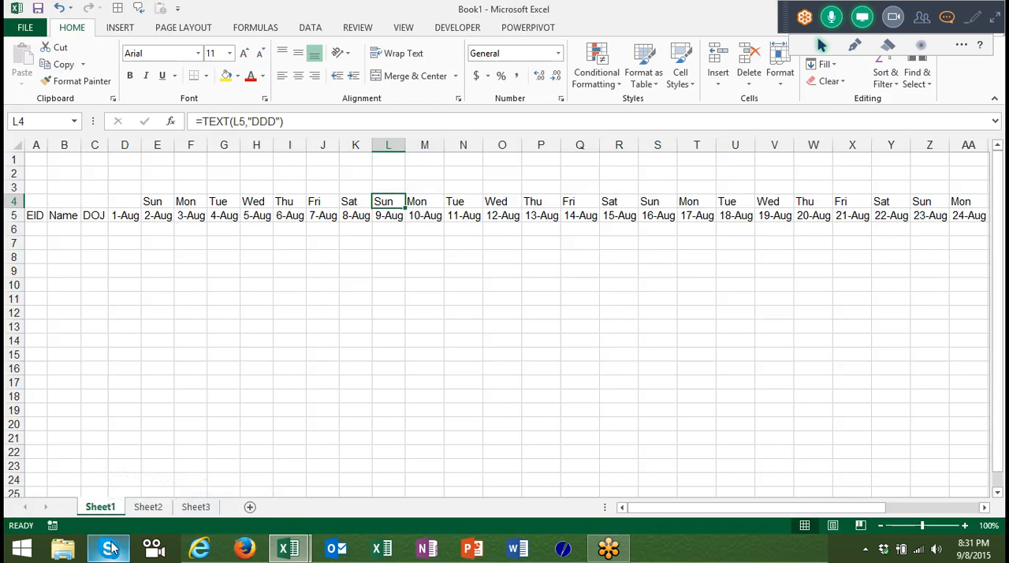
Copy the weekday formula from E4 into D4, above the first date.
click(166, 204)
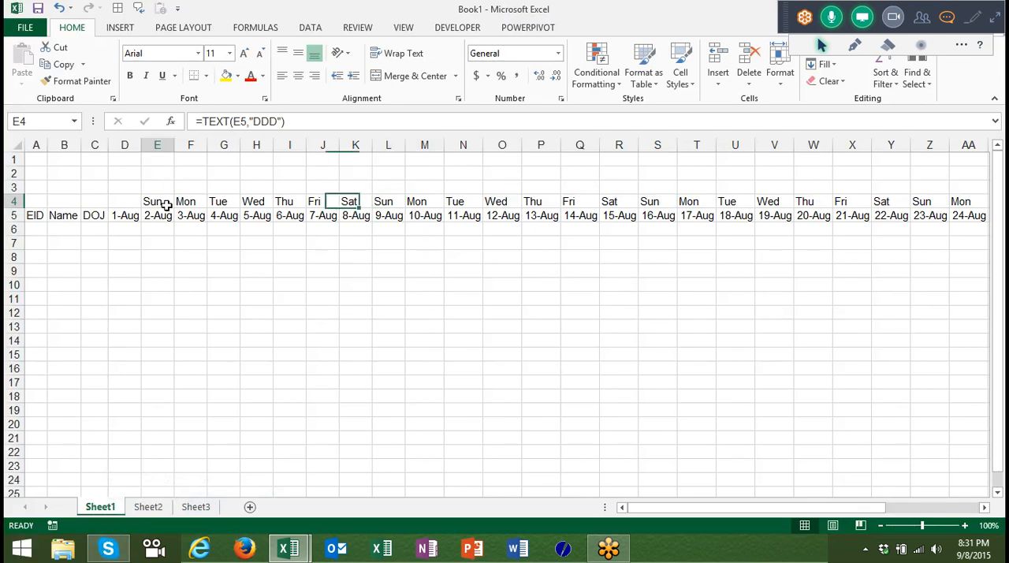
key(ctrl+c)
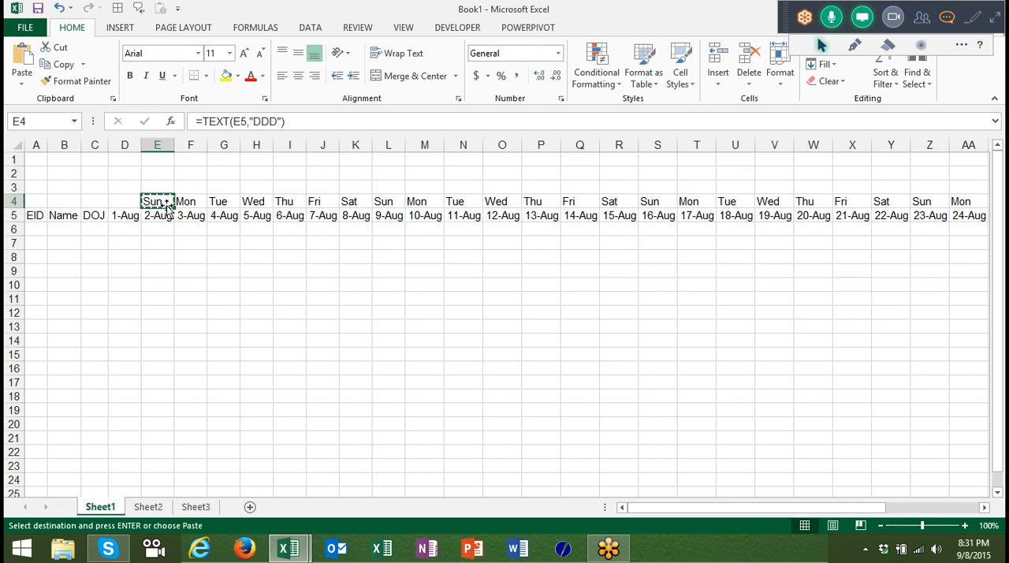
key(Left)
key(Return)
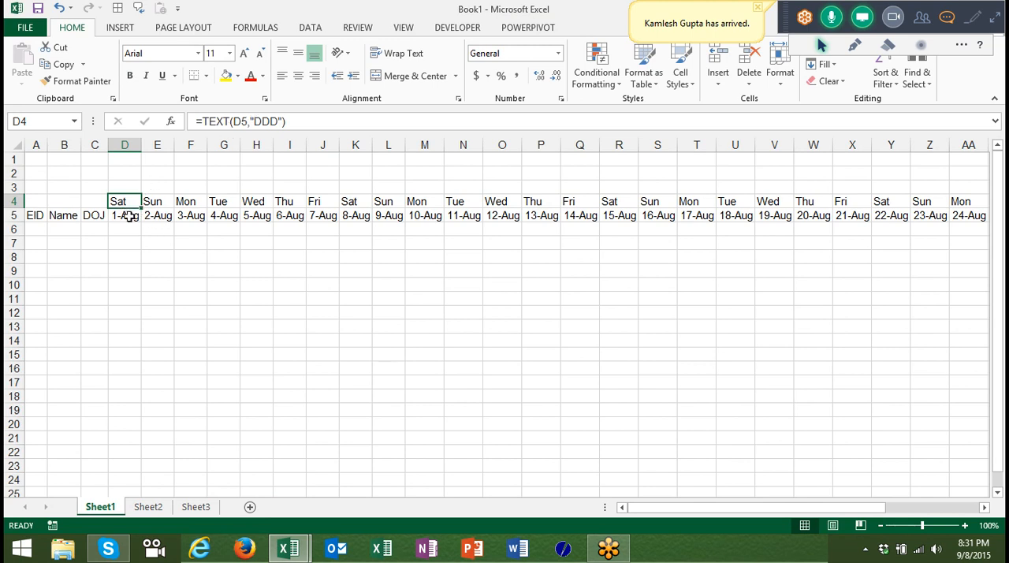
click(129, 215)
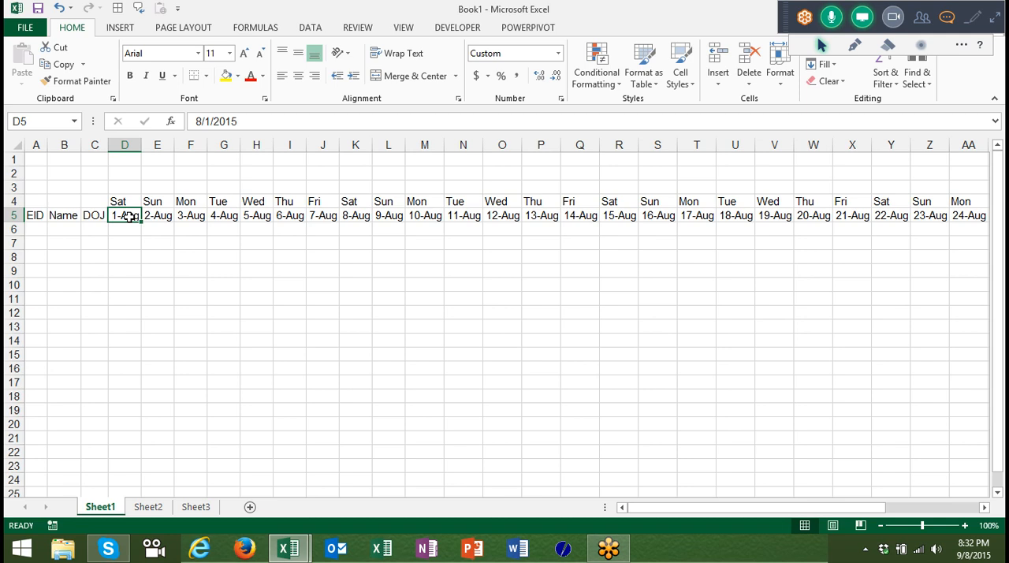
Try a typed weekday series starting with Sat in F8 and filled across to S8, and clear it.
click(176, 256)
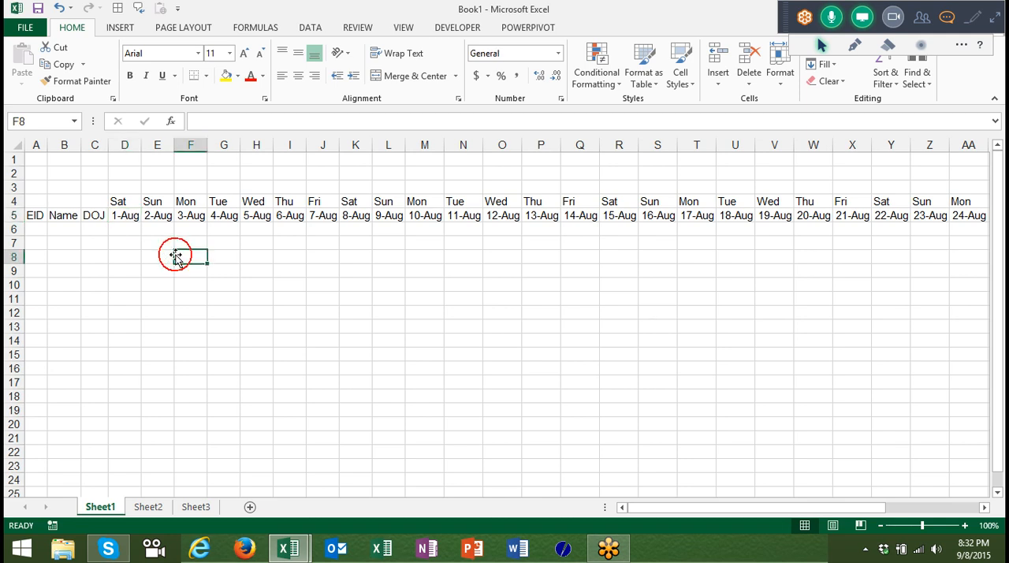
text(Sat)
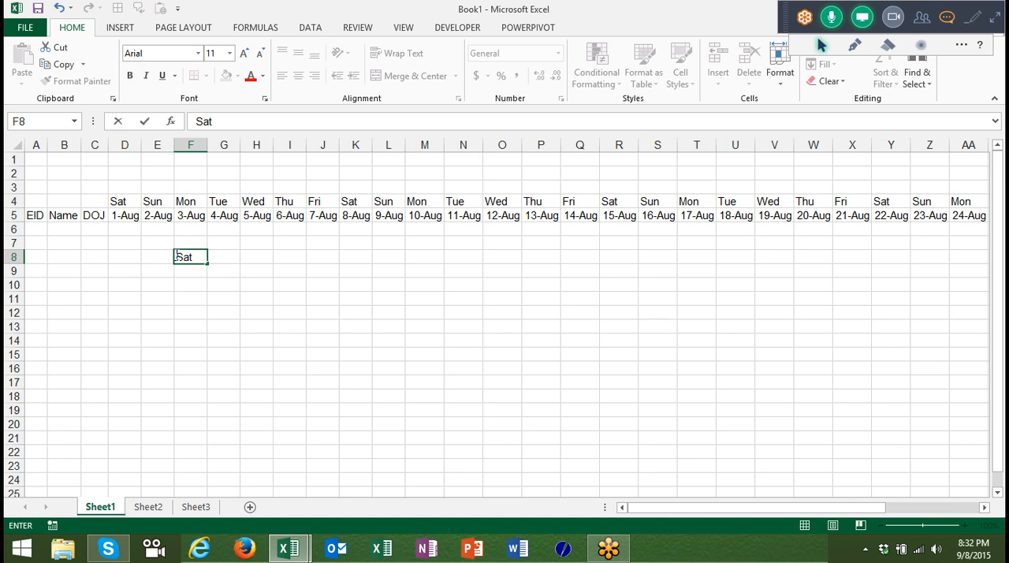
key(Return)
click(177, 256)
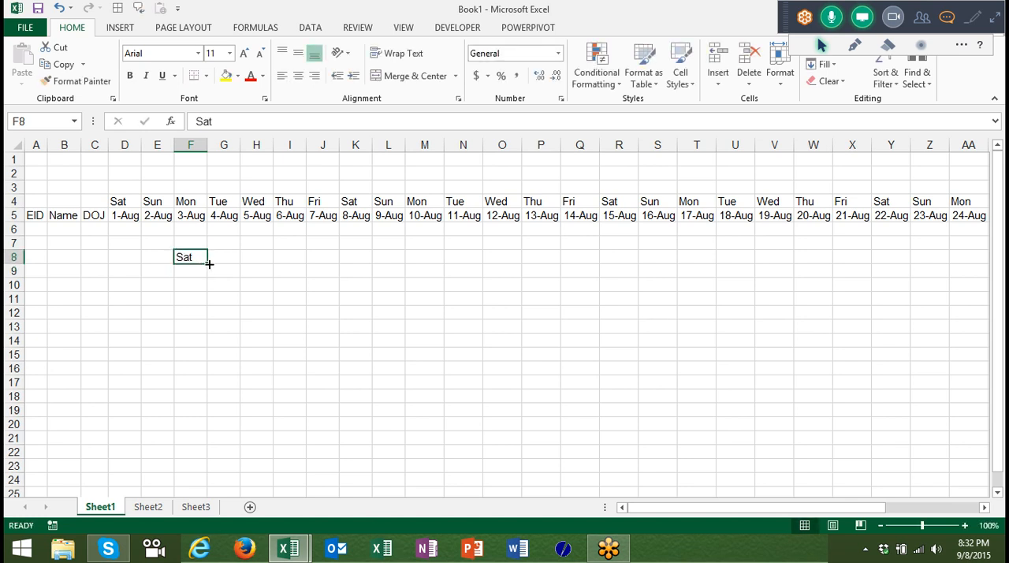
drag(209, 264, 670, 286)
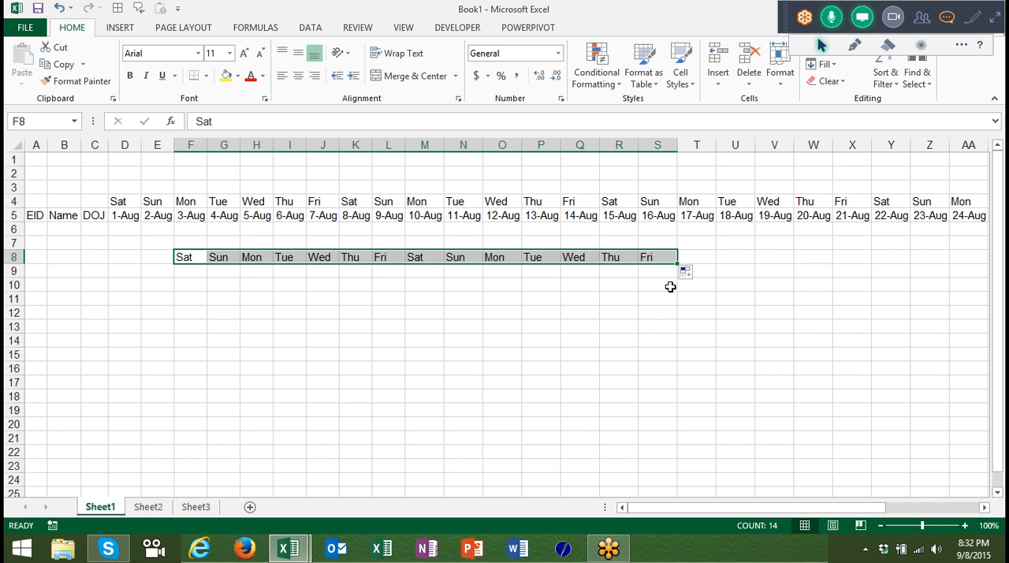
key(Delete)
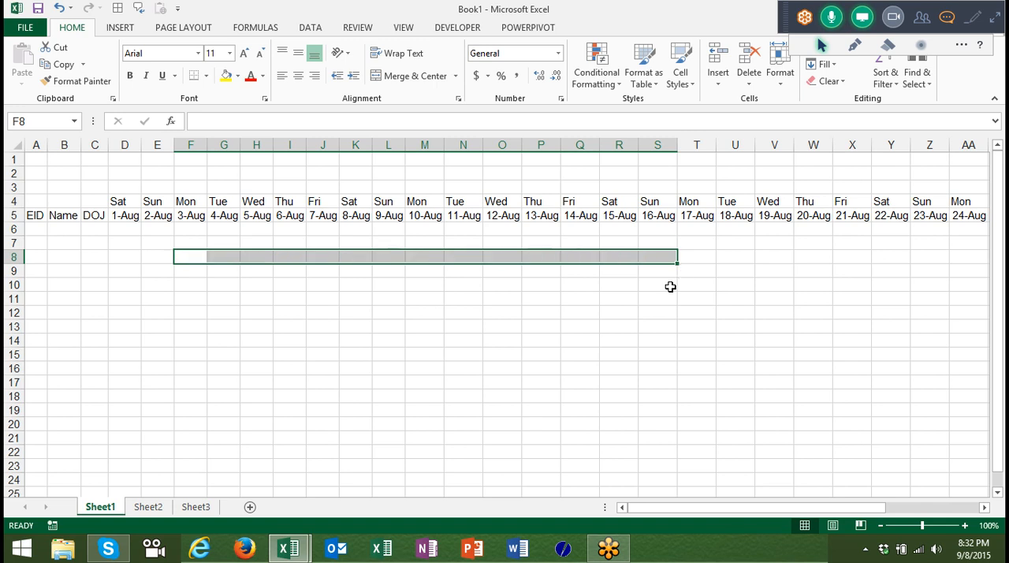
Change the starting date in D5 to 9/1 so the date and weekday rows recalculate.
click(123, 220)
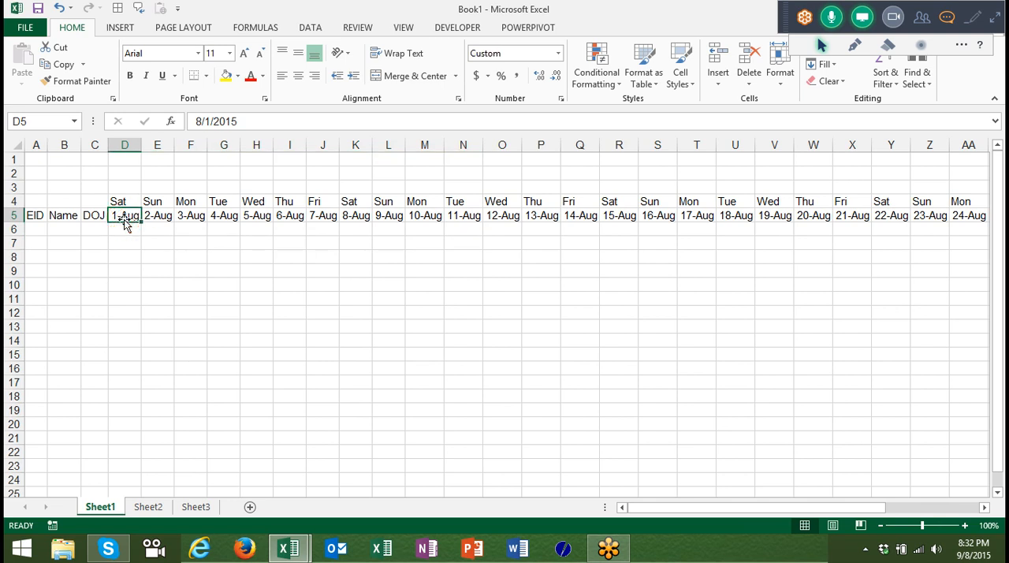
click(123, 203)
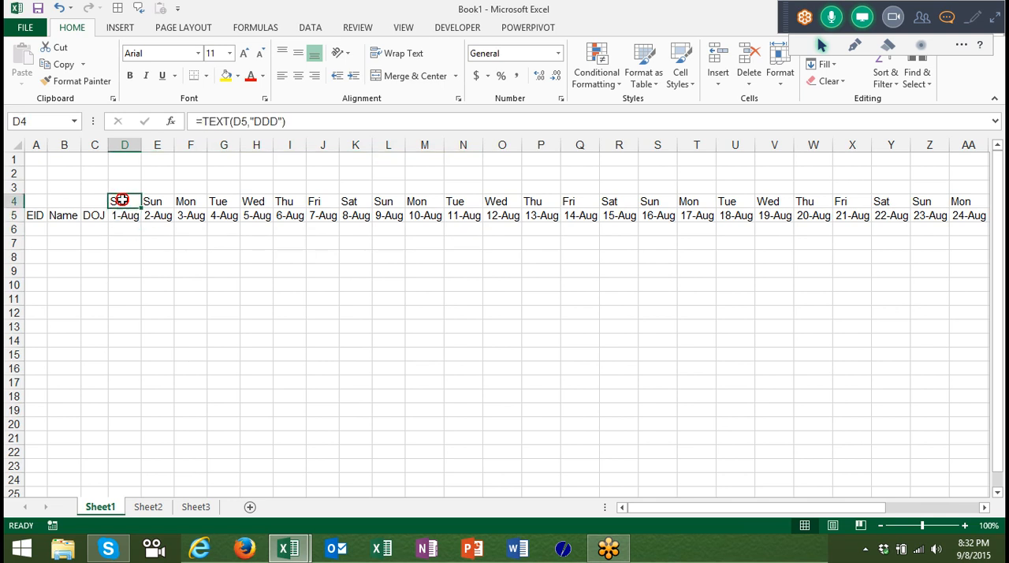
click(123, 220)
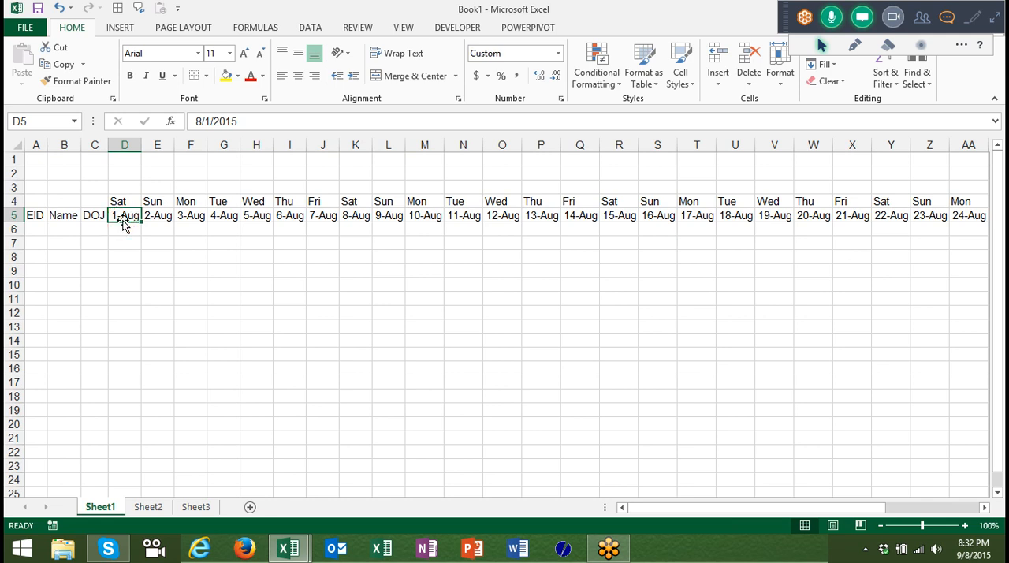
text(9/1)
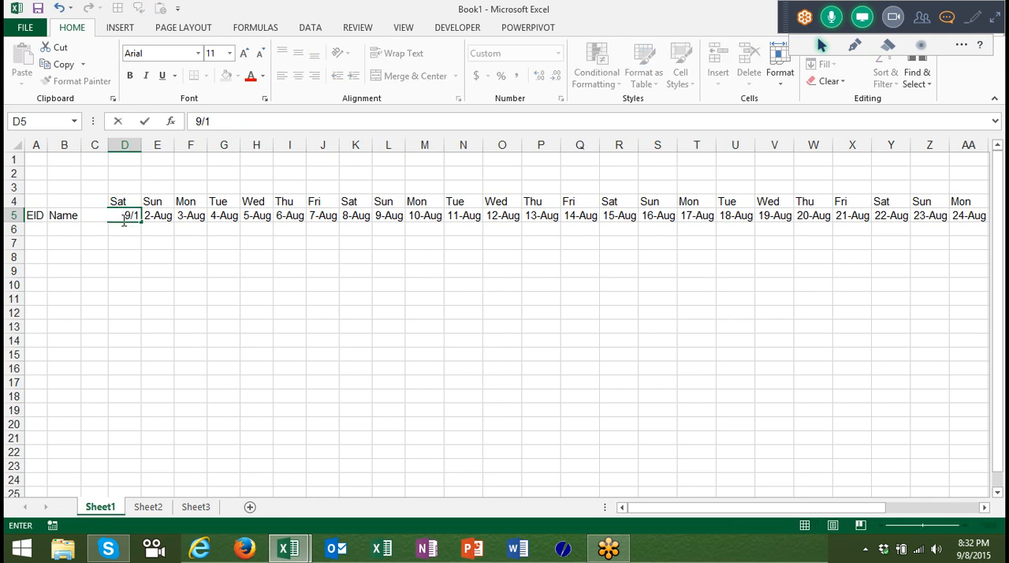
key(Return)
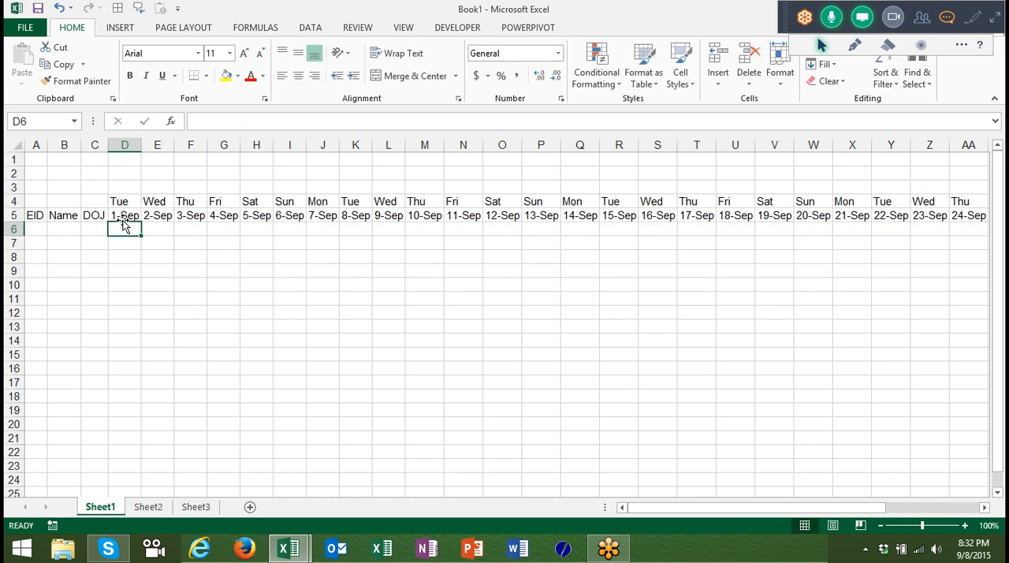
Examine the recalculated September dates in row 5 and the weekday names above them in row 4.
click(124, 220)
key(Right)
key(Right)
key(Right)
key(Right)
key(Right)
key(Right)
key(Right)
key(Right)
key(Right)
key(Right)
key(Right)
key(Right)
key(Right)
key(Right)
key(Right)
key(Right)
key(Right)
key(Right)
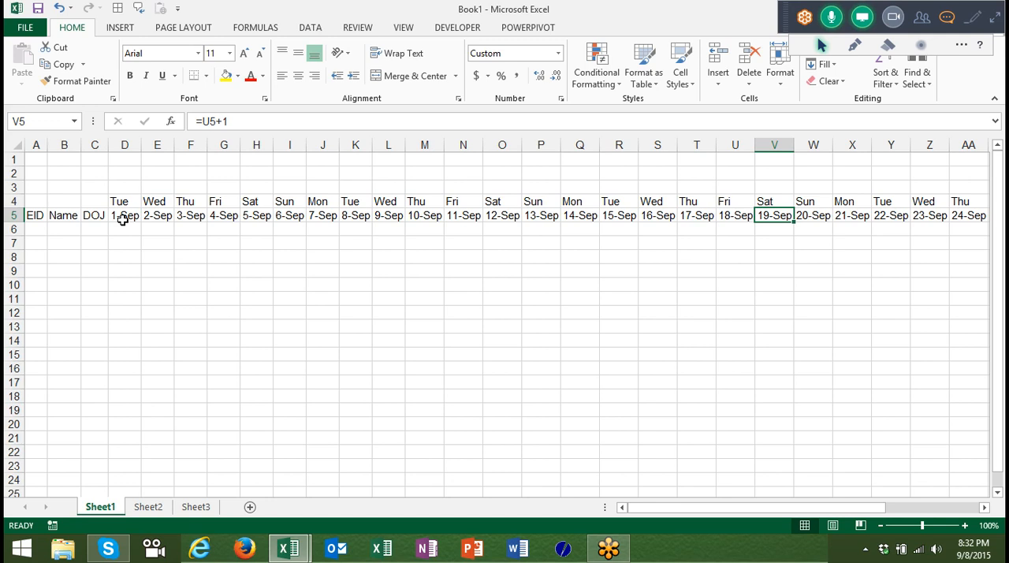
key(Up)
key(Left)
key(Left)
key(Left)
key(Left)
key(Left)
key(Left)
key(Left)
key(Left)
key(Left)
key(Left)
key(Left)
key(Left)
key(Left)
key(Left)
key(Left)
key(Left)
key(Left)
key(Left)
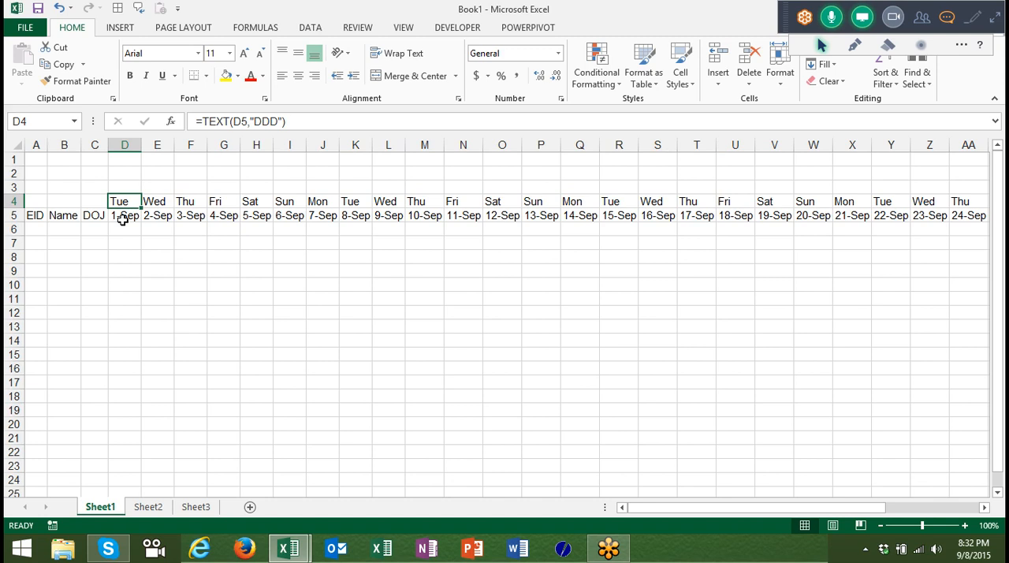
Review the start date in D5 and the plus-one date formulas from E5 to H5.
click(123, 220)
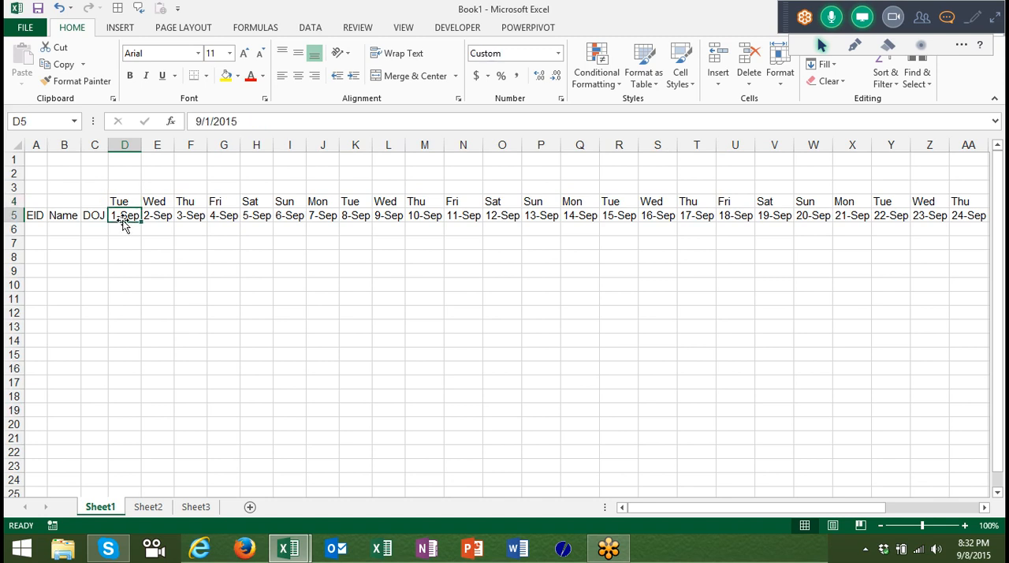
key(Right)
key(Up)
key(Down)
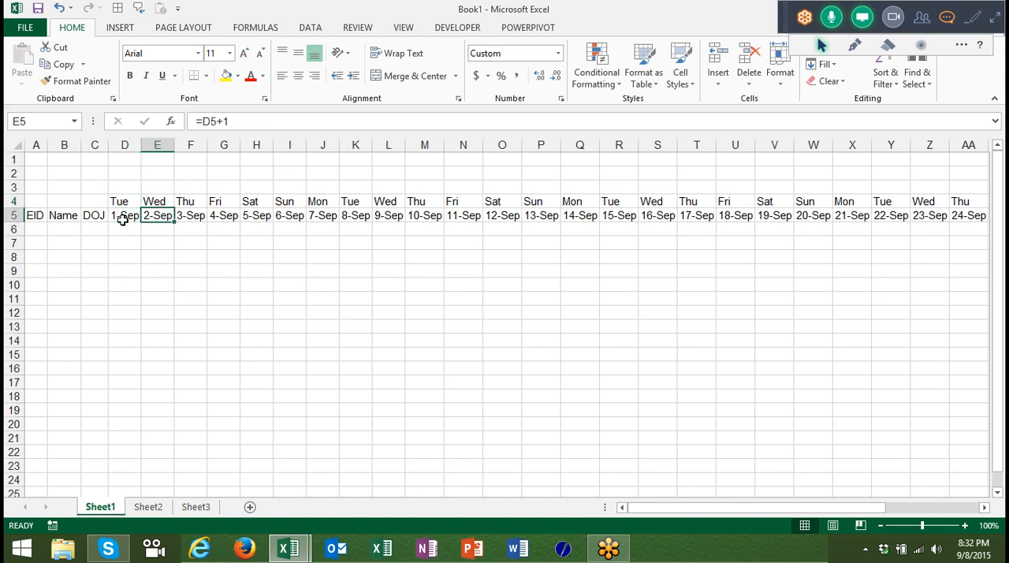
key(Right)
key(Right)
key(Right)
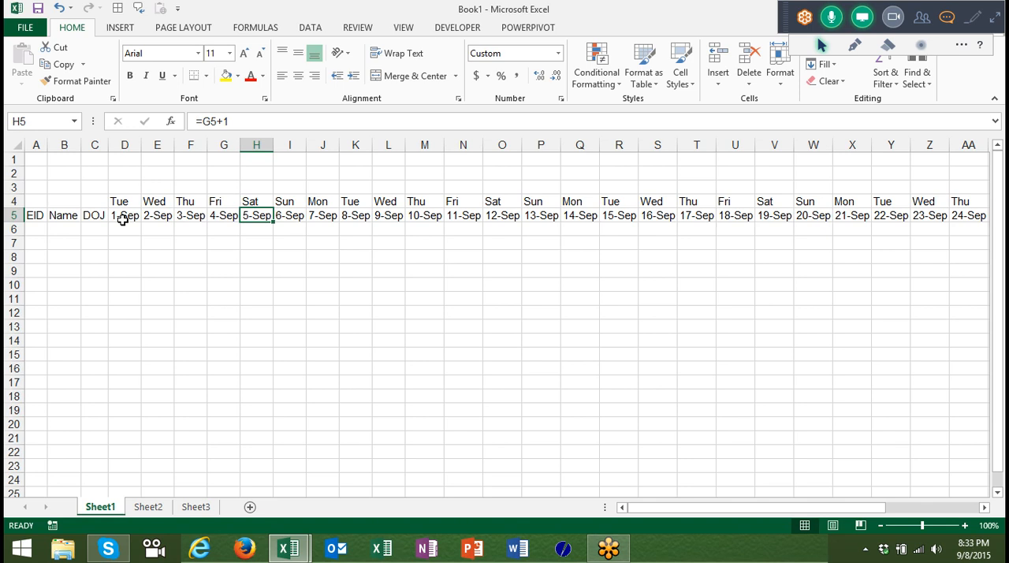
Enter the label Month in cell B2, above the table headings.
key(Up)
key(Up)
key(Left)
key(Left)
key(Left)
key(Left)
key(Left)
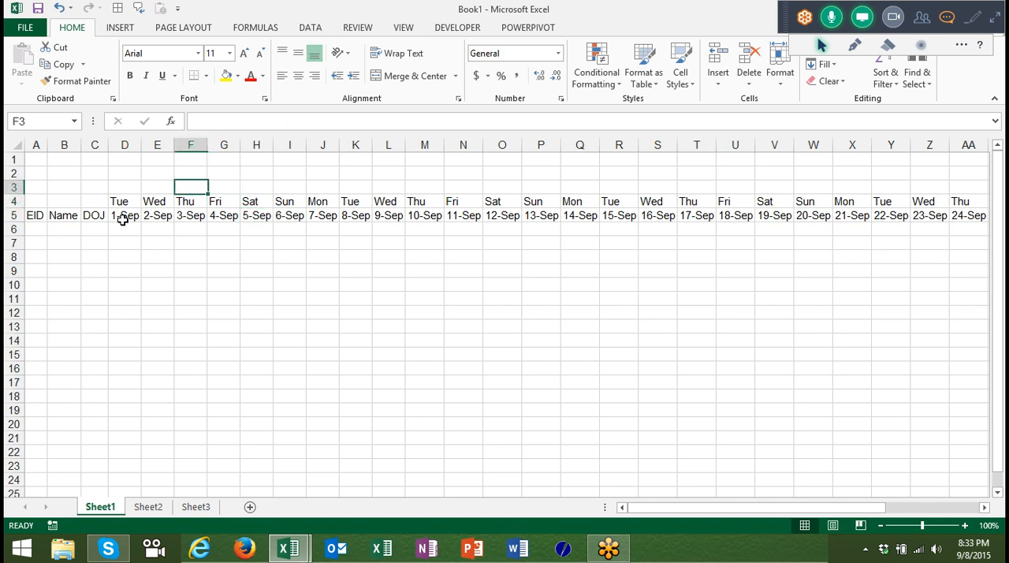
key(Up)
key(Up)
key(Down)
key(Left)
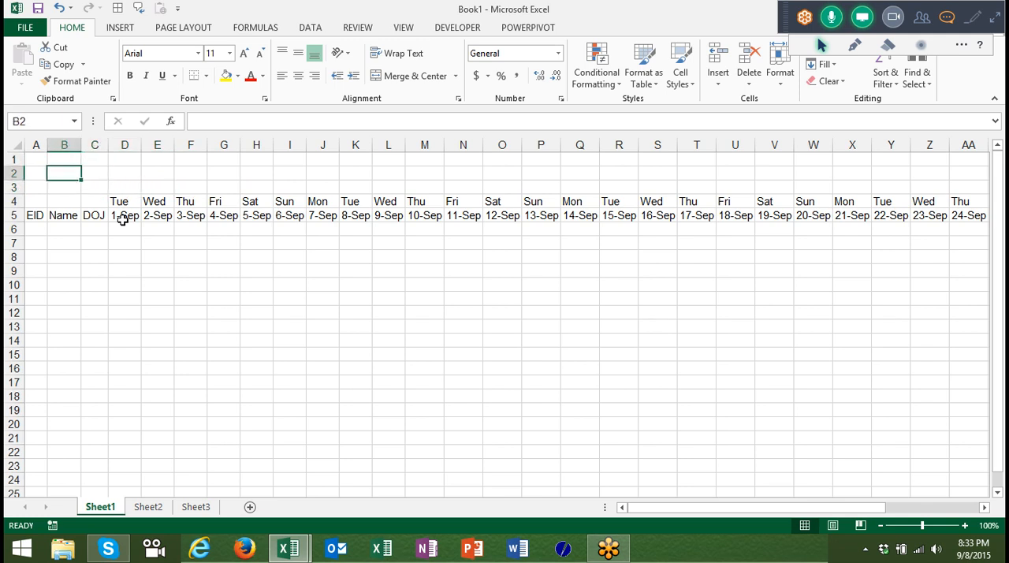
text(Month)
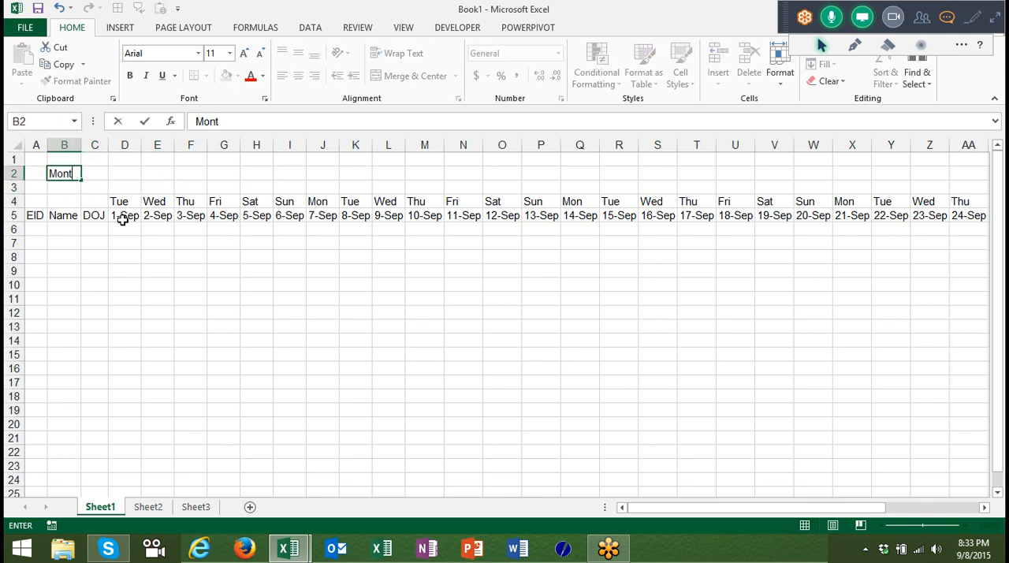
key(Return)
Merge and center cells C2:F2 beside the Month label.
key(Right)
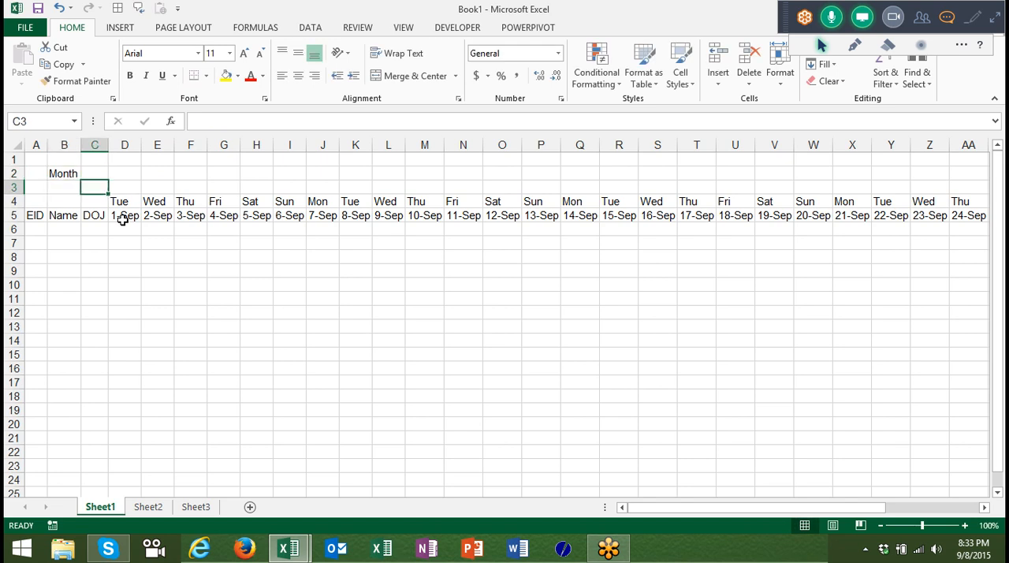
key(Up)
key(shift+Right)
key(shift+Right)
key(shift+Right)
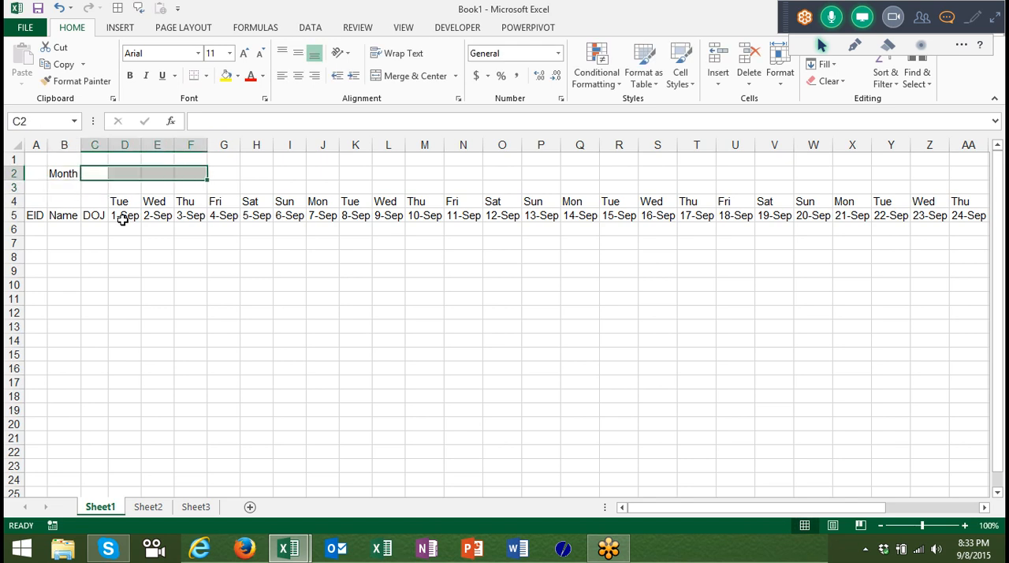
click(394, 82)
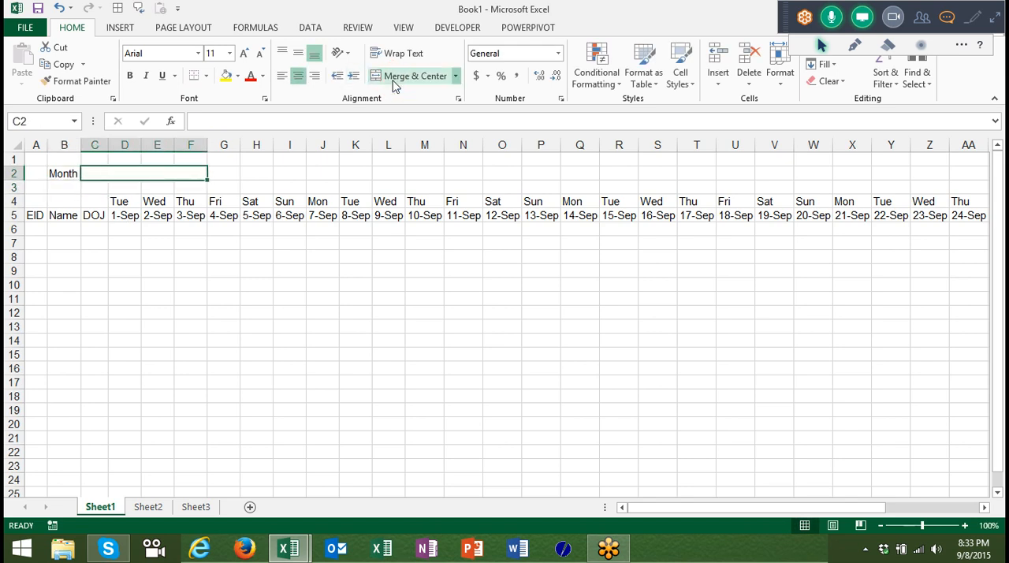
Link the merged cell C2 to the starting date with the formula =D5.
text(=)
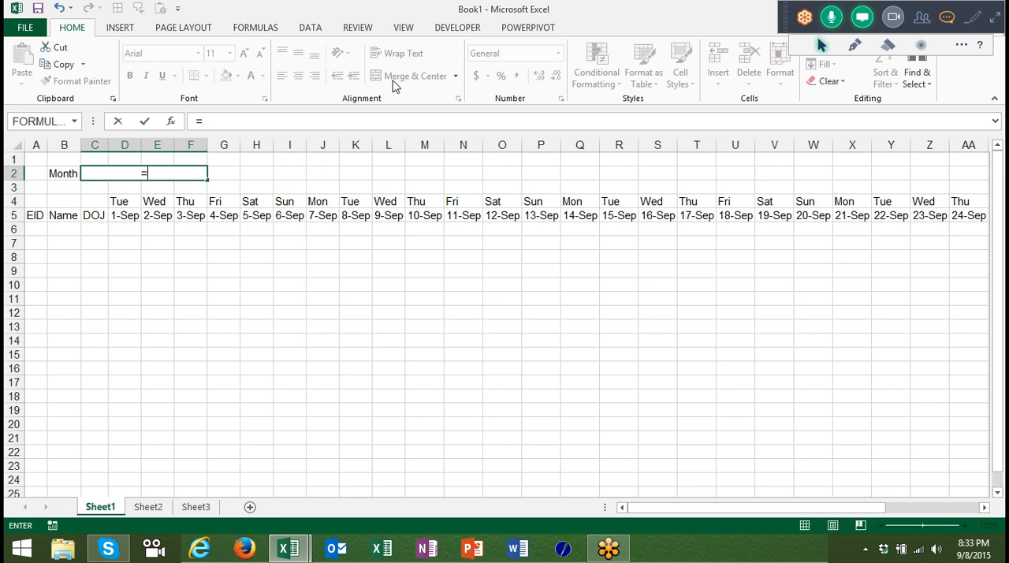
click(126, 220)
key(Return)
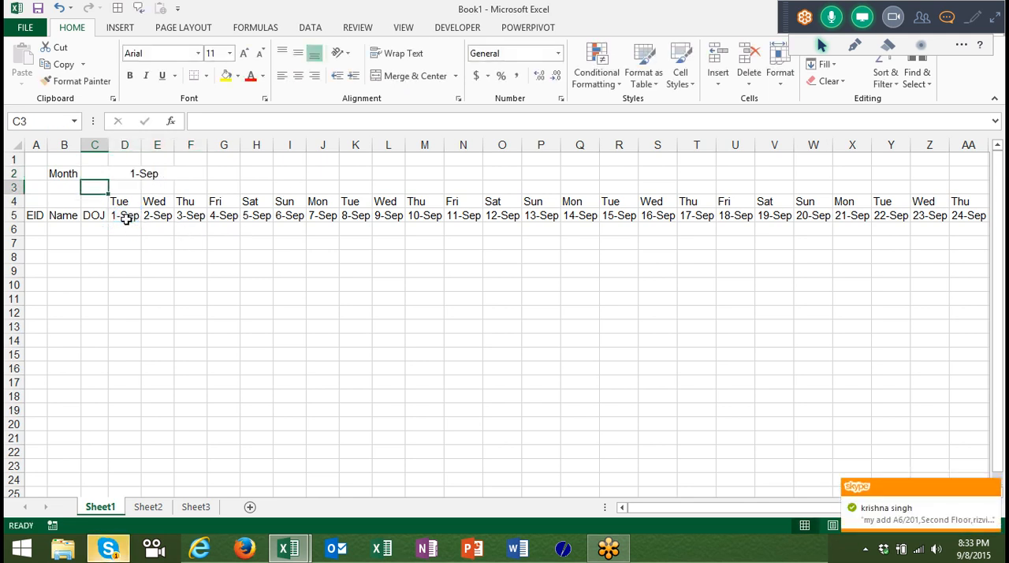
Switch to Skype, reply "ok" to the contact's message, and return to the Excel workbook.
click(117, 554)
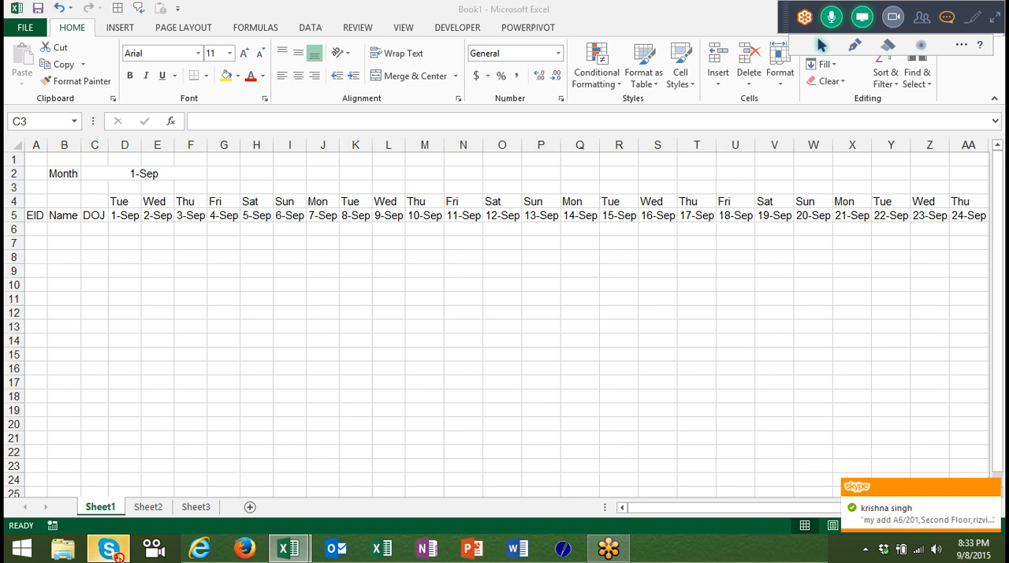
text(ok)
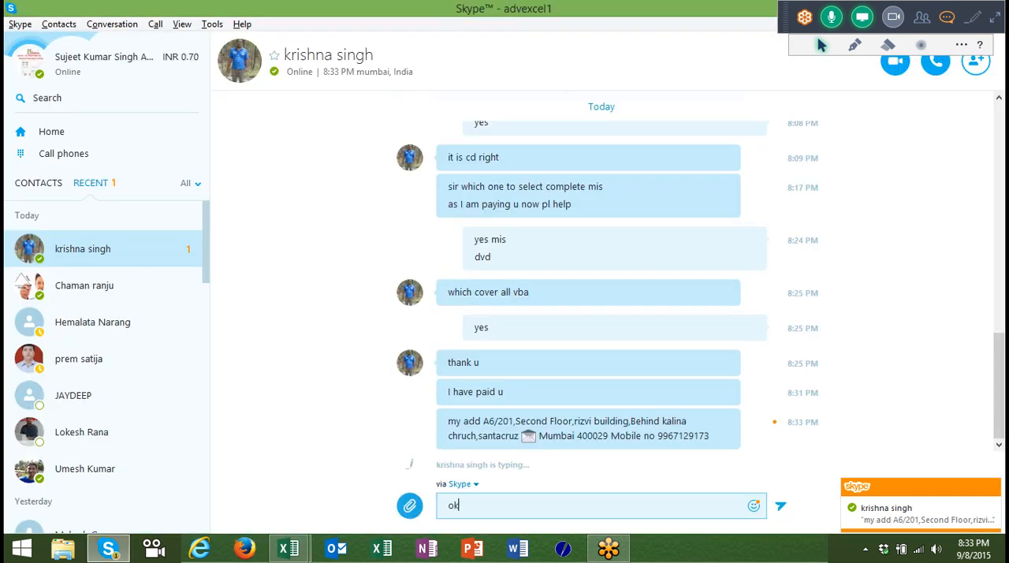
key(Return)
key(alt+Tab)
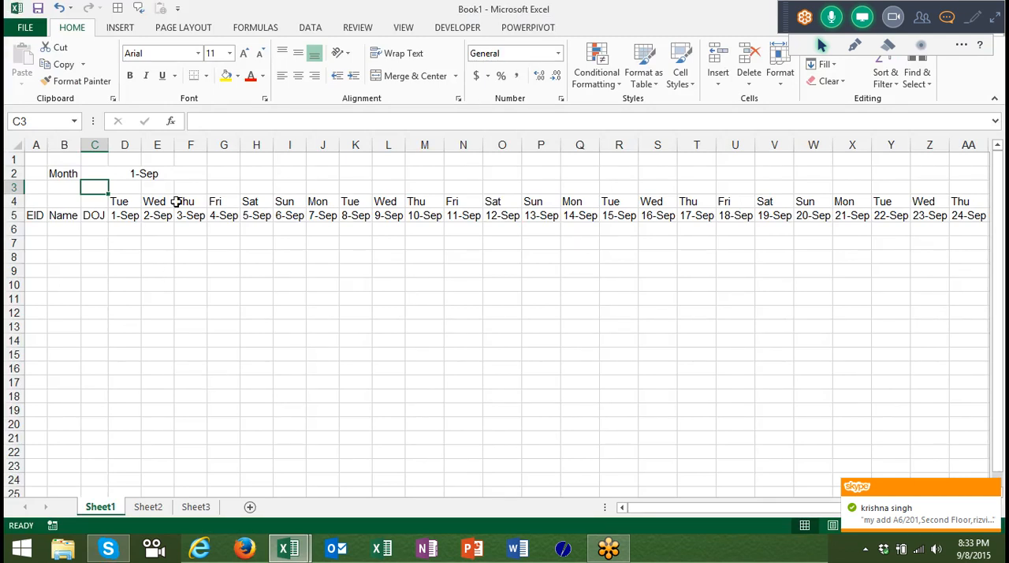
Apply the custom number format mmmm-yy to the merged Month cell C2.
click(167, 169)
right_click(164, 169)
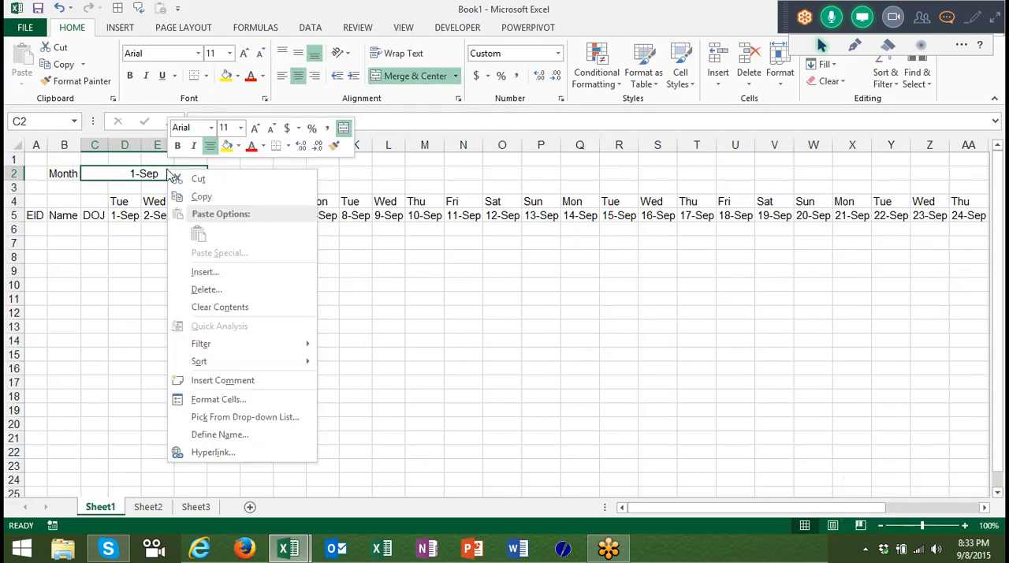
click(265, 401)
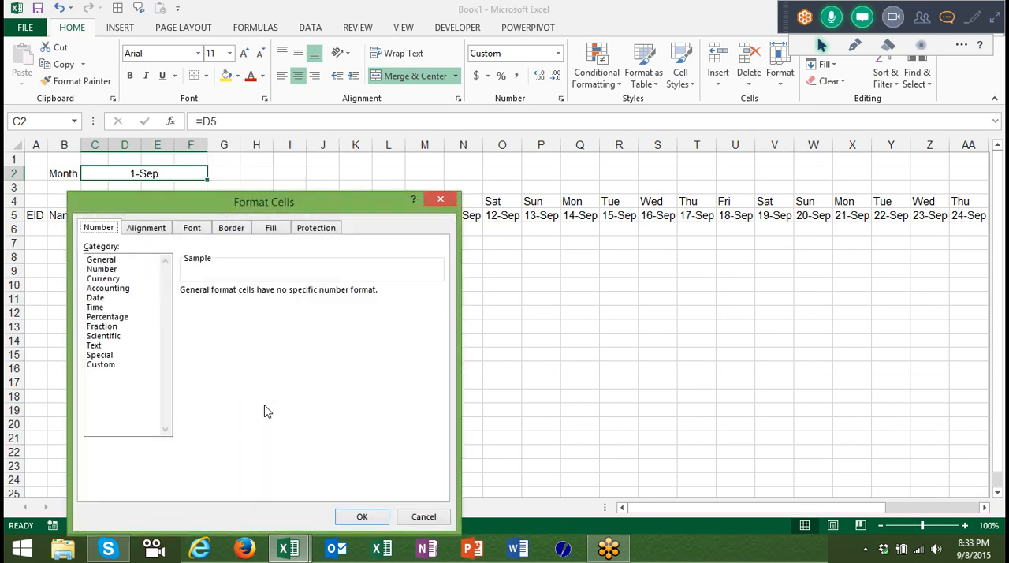
click(100, 365)
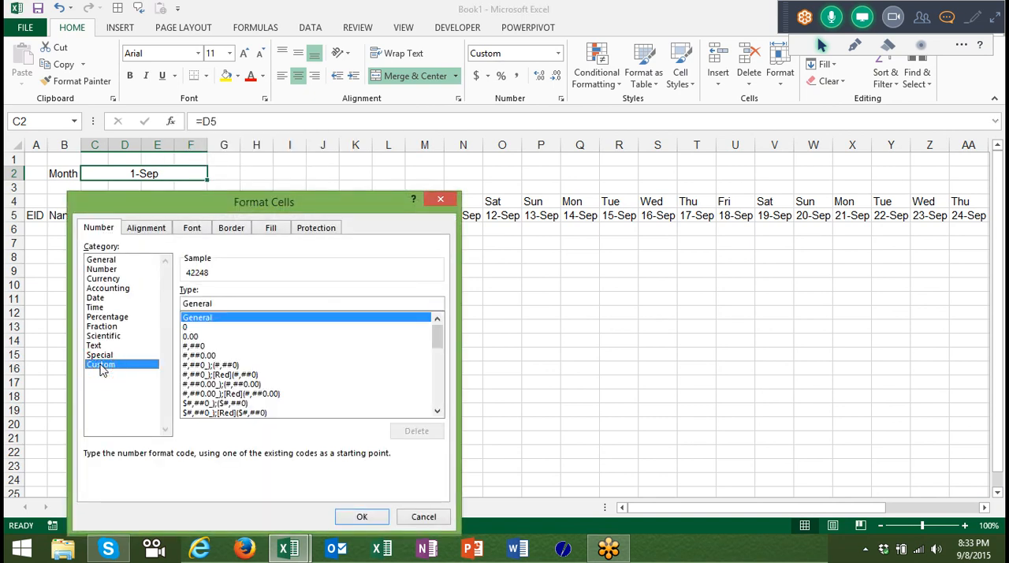
click(249, 304)
key(BackSpace)
key(BackSpace)
key(BackSpace)
key(BackSpace)
key(BackSpace)
key(BackSpace)
key(BackSpace)
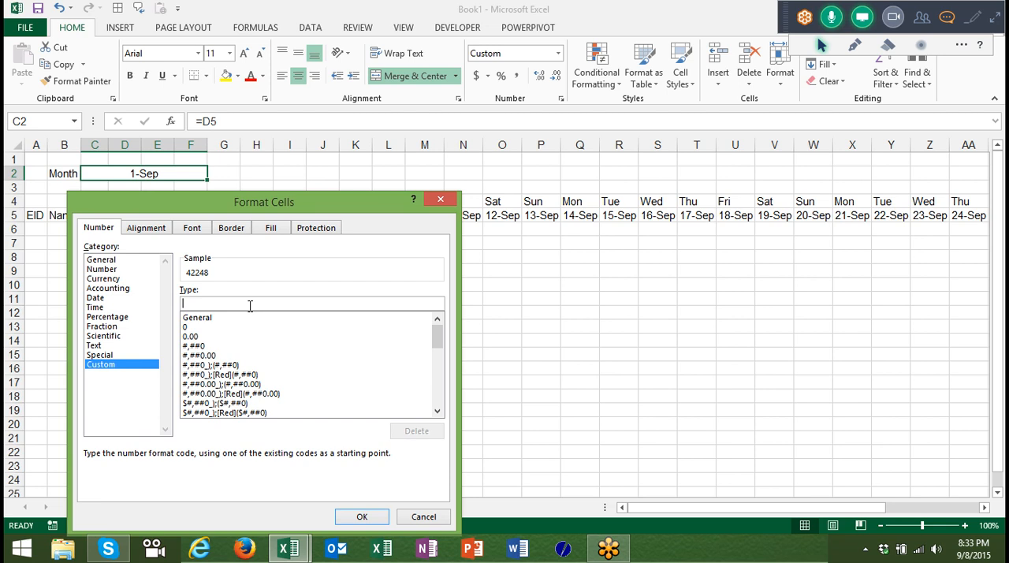
text(mmmm)
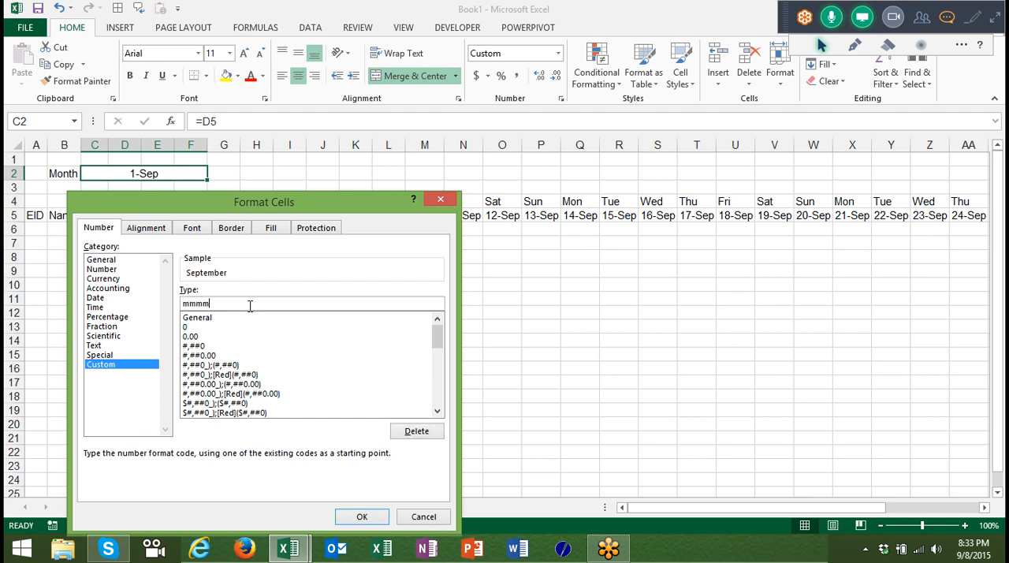
text(-yy)
key(Return)
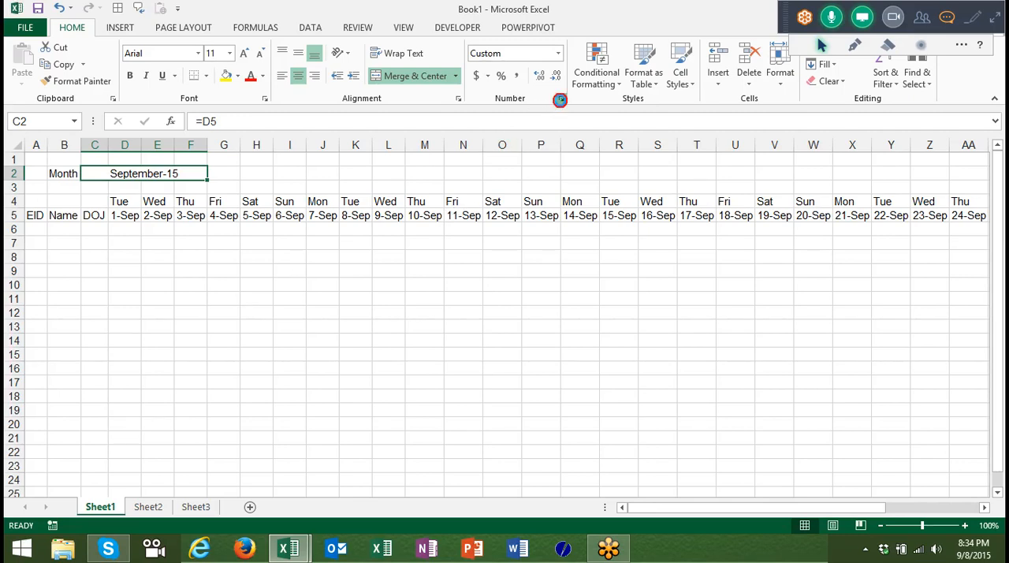
click(560, 99)
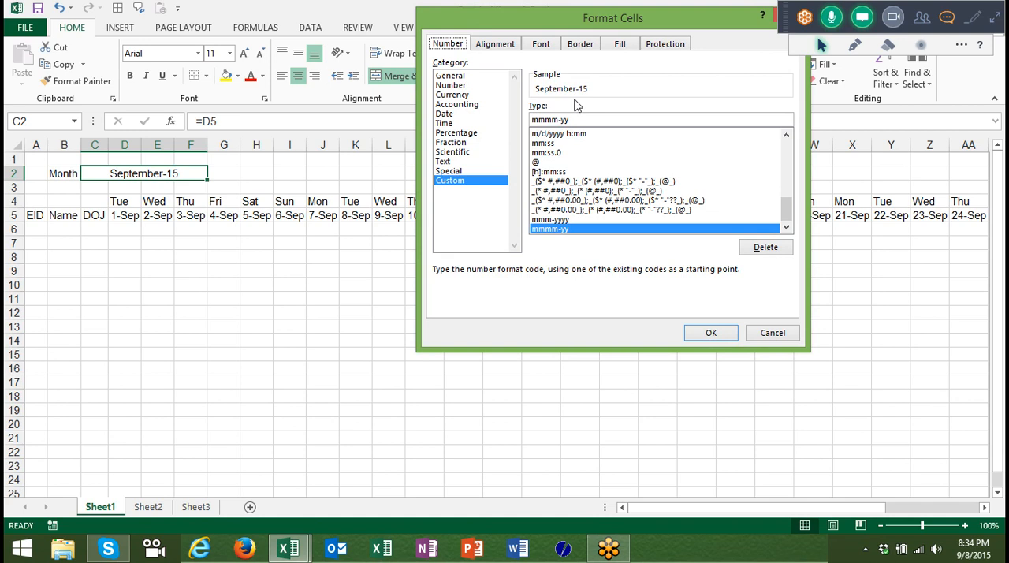
click(774, 332)
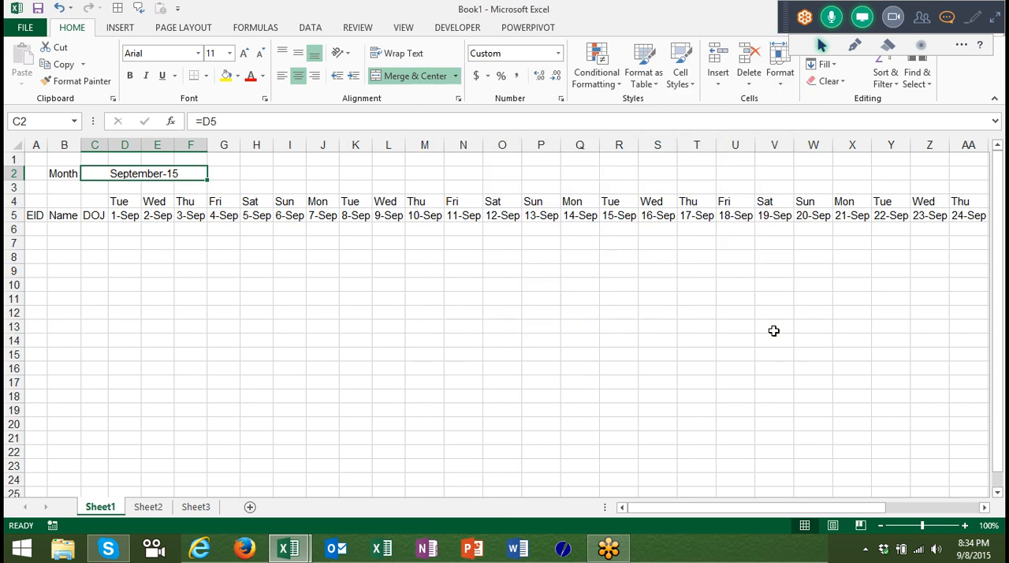
Apply the custom number format dd to the date row from D5 to AH5.
key(ctrl+z)
key(Down)
key(Down)
key(Down)
key(Right)
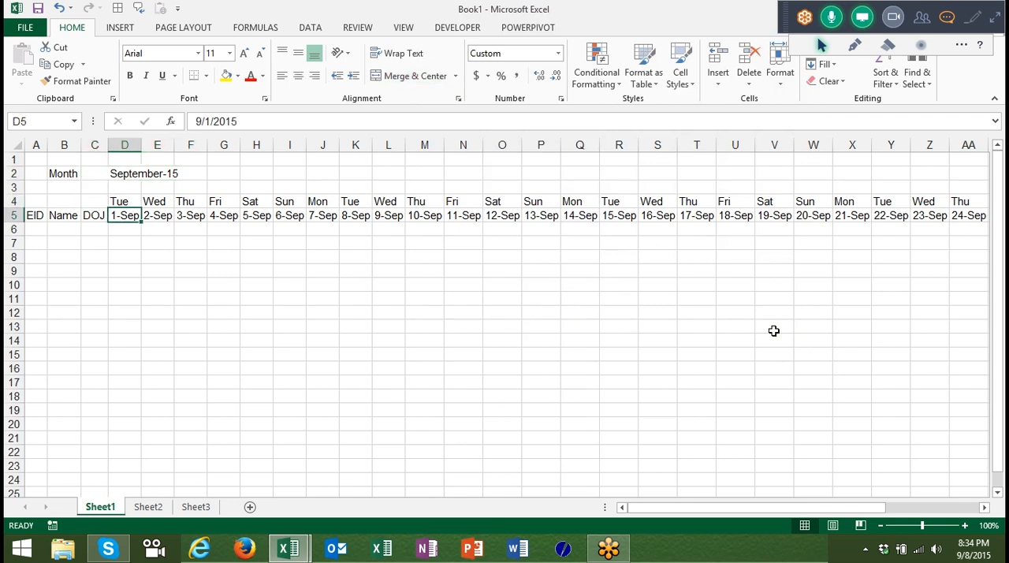
key(shift+Left)
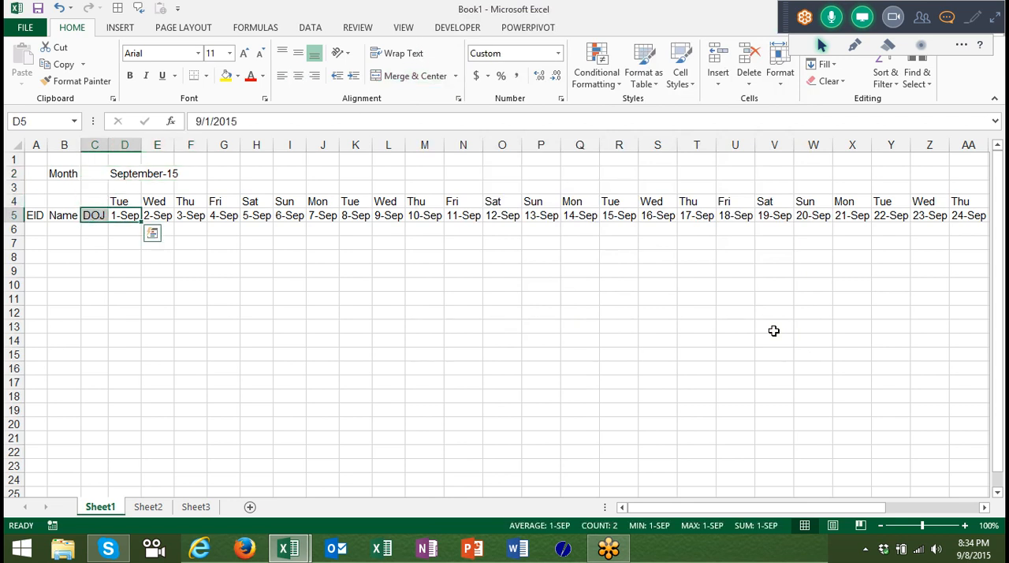
key(Right)
key(Left)
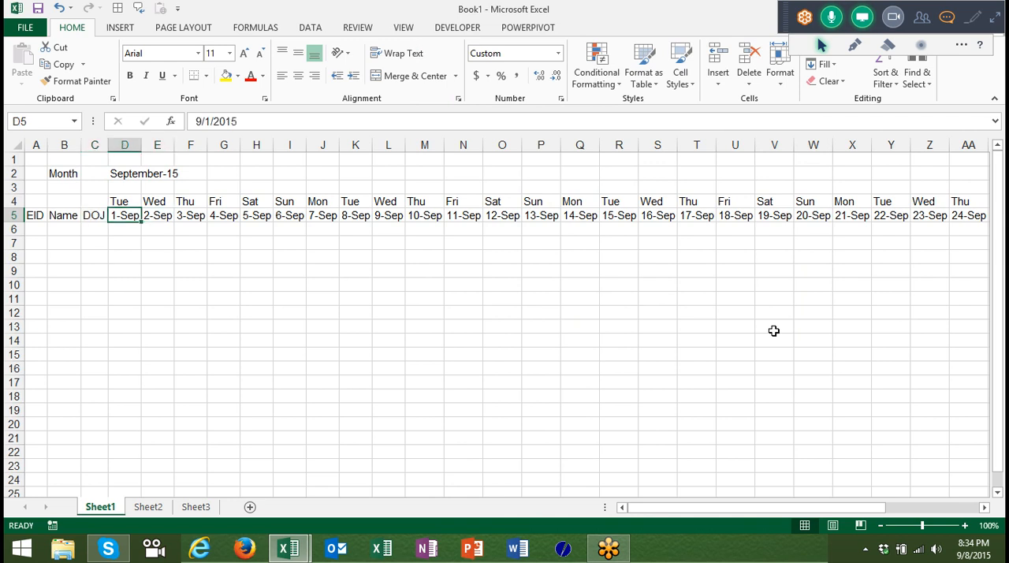
key(ctrl+shift+Right)
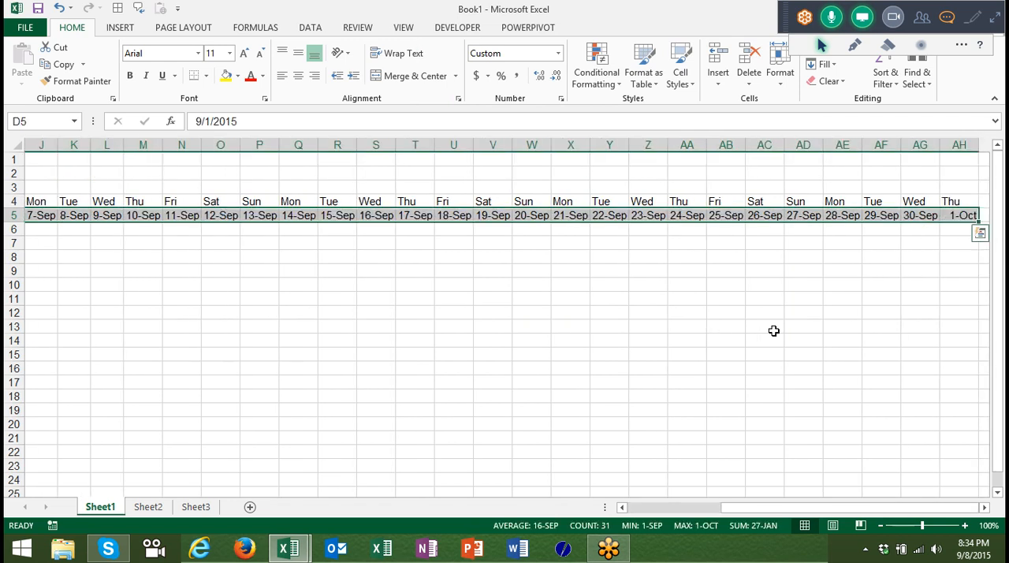
click(561, 98)
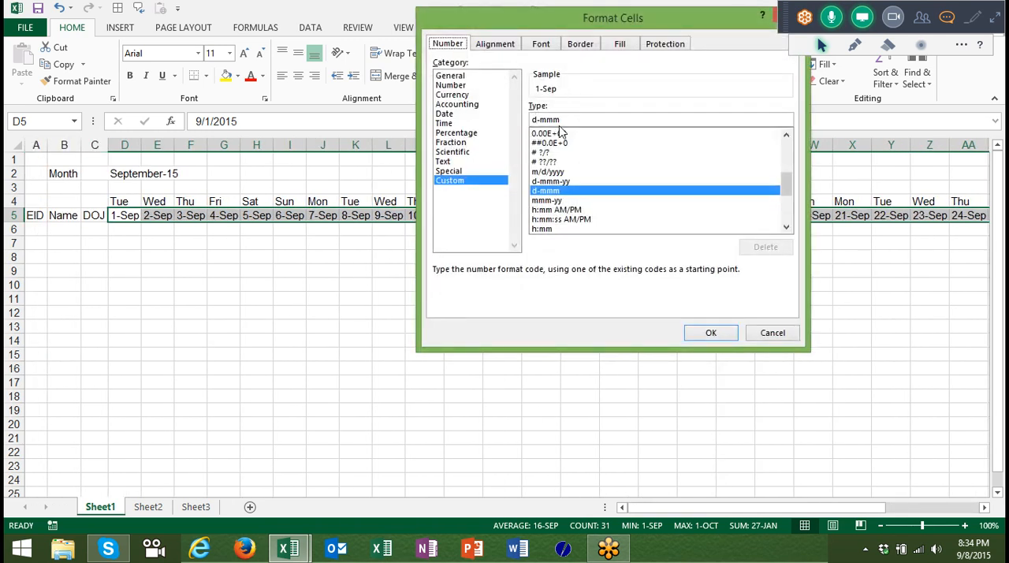
click(569, 120)
key(BackSpace)
key(BackSpace)
key(BackSpace)
key(BackSpace)
key(BackSpace)
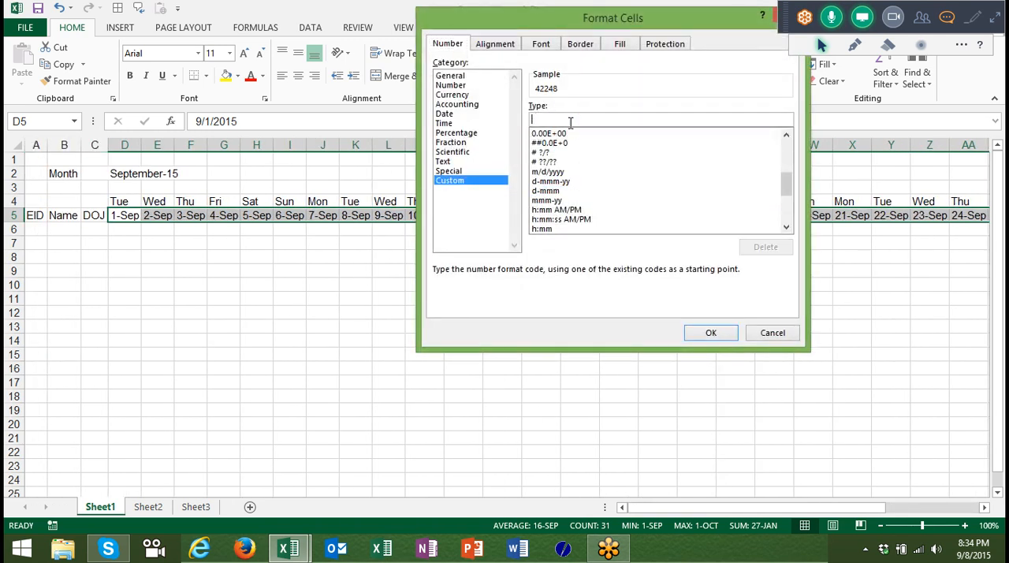
text(dd)
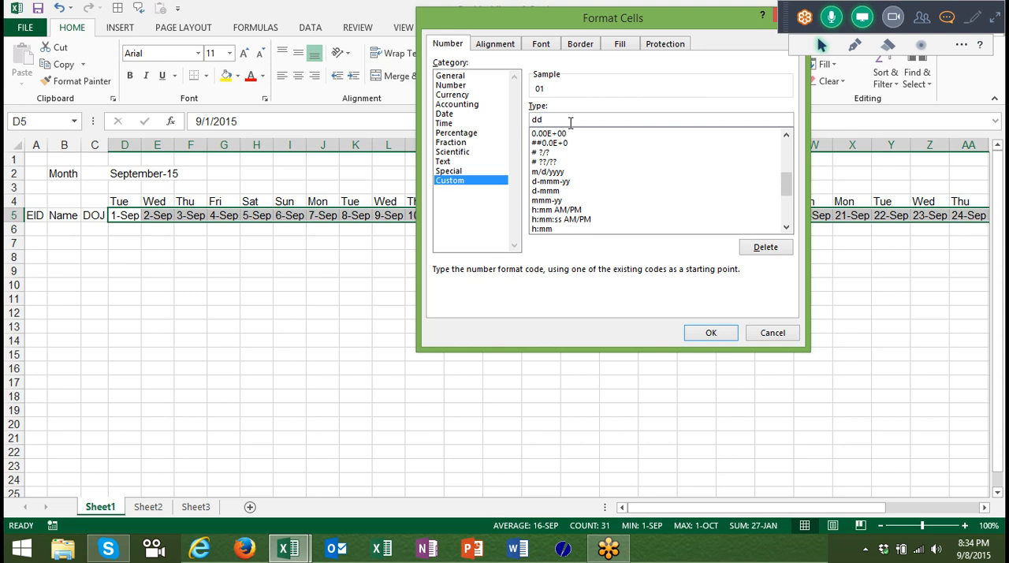
key(Return)
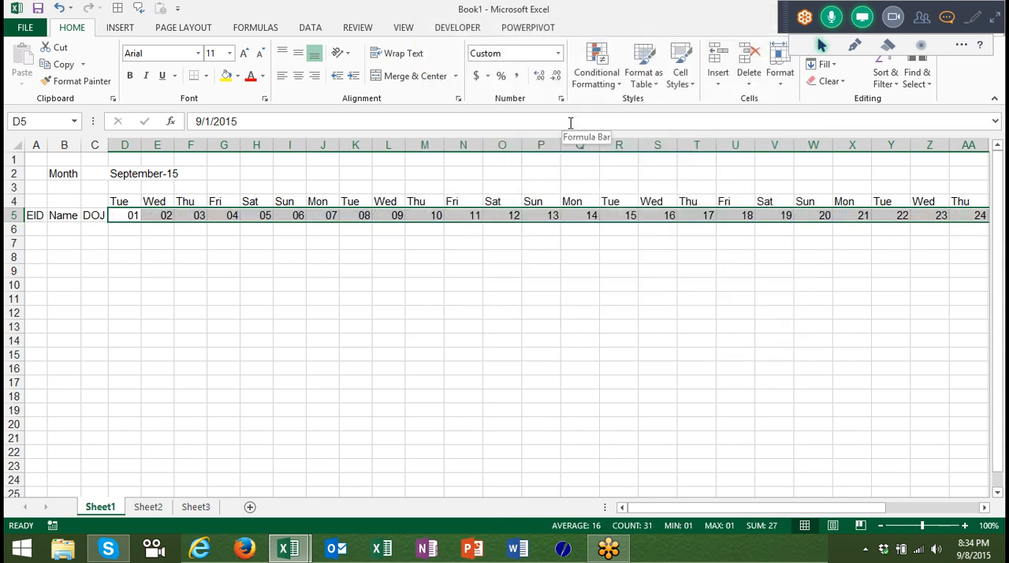
Examine the date formula in J5, the weekday formula in J4 and the starting date in D5.
key(Right)
key(Right)
key(Right)
key(Right)
key(Right)
key(Right)
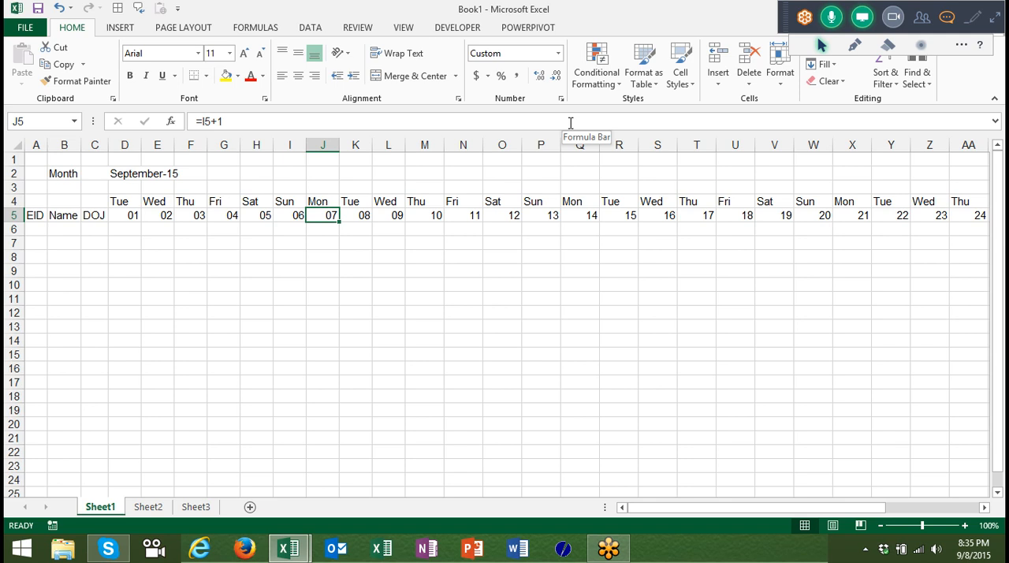
key(Up)
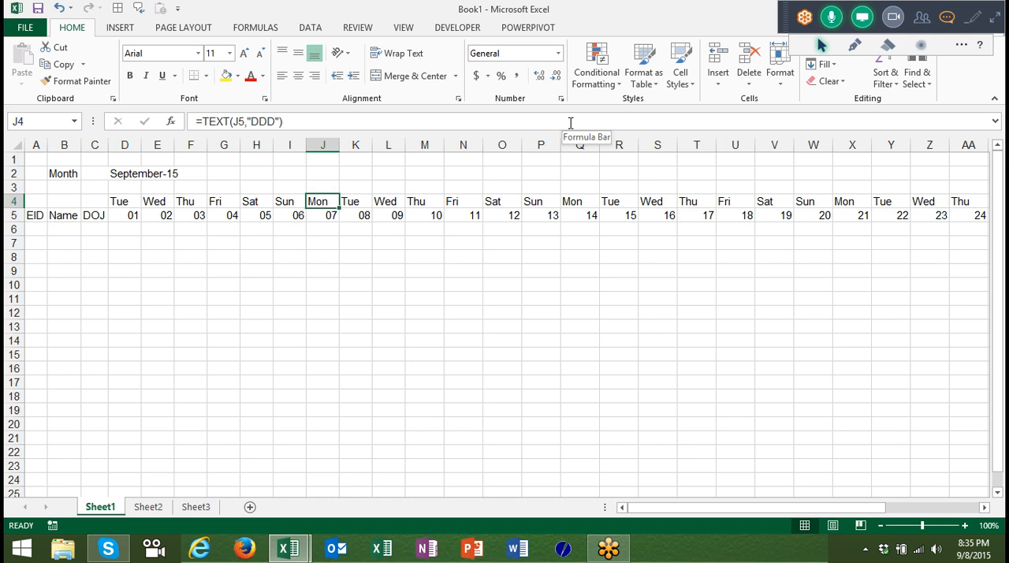
key(Down)
key(Left)
key(Left)
key(Left)
key(Left)
key(Left)
key(Left)
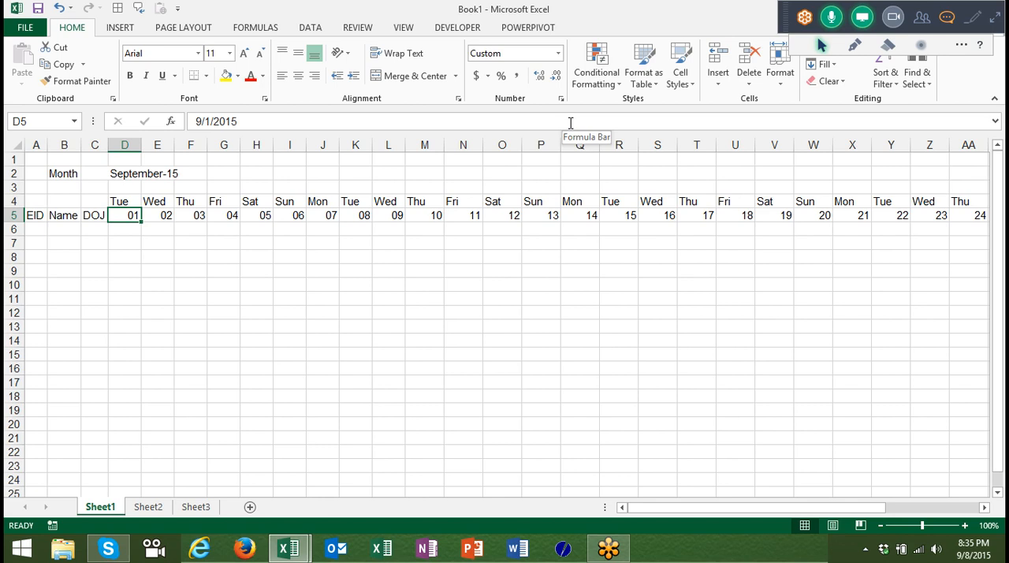
click(401, 118)
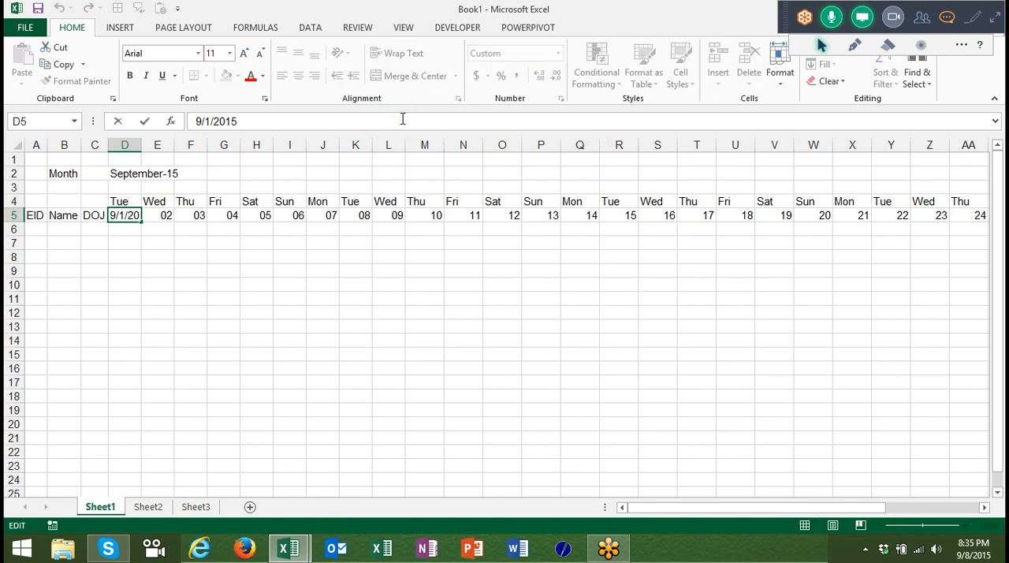
key(Return)
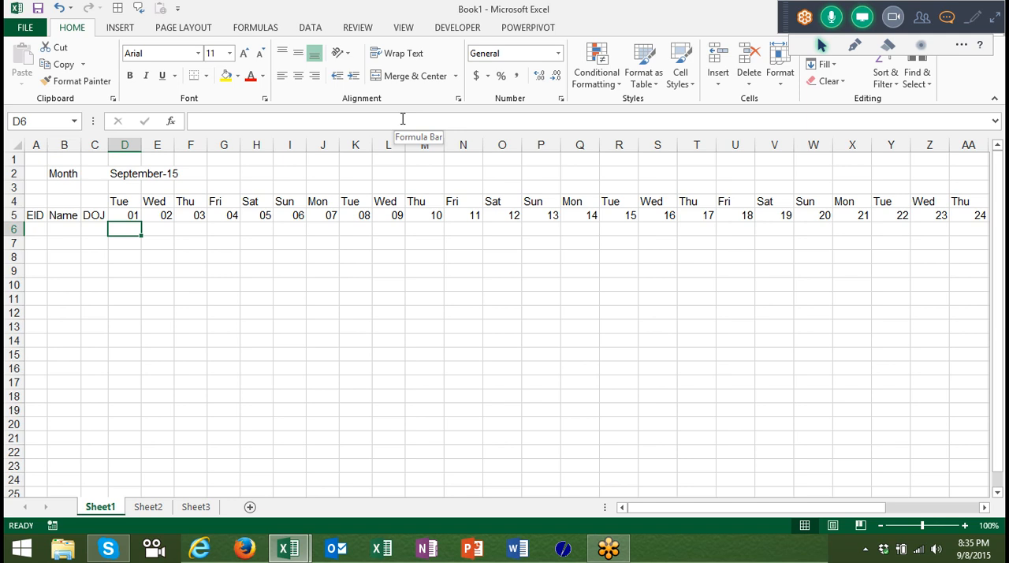
key(Up)
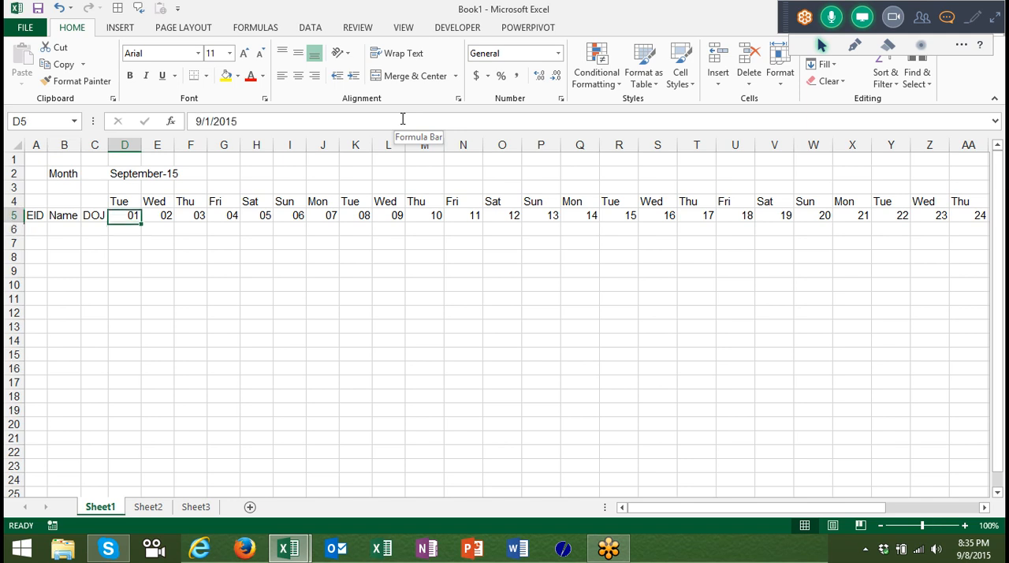
Look at the cells O6:P6 beneath the Saturday and Sunday columns.
key(Down)
key(Right)
key(Right)
key(Right)
key(Right)
key(Right)
key(Right)
key(Right)
key(Right)
key(Right)
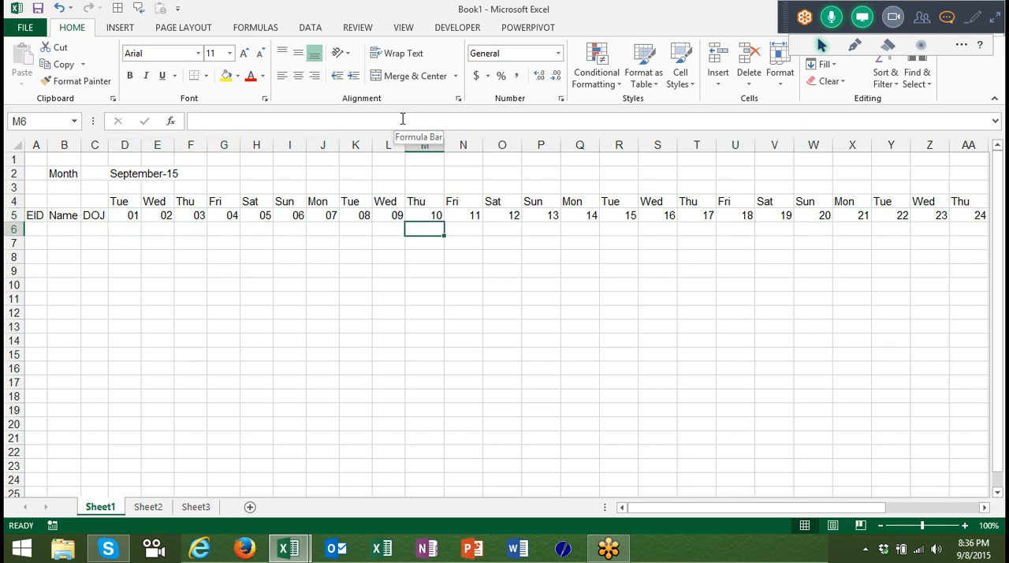
key(Right)
key(Right)
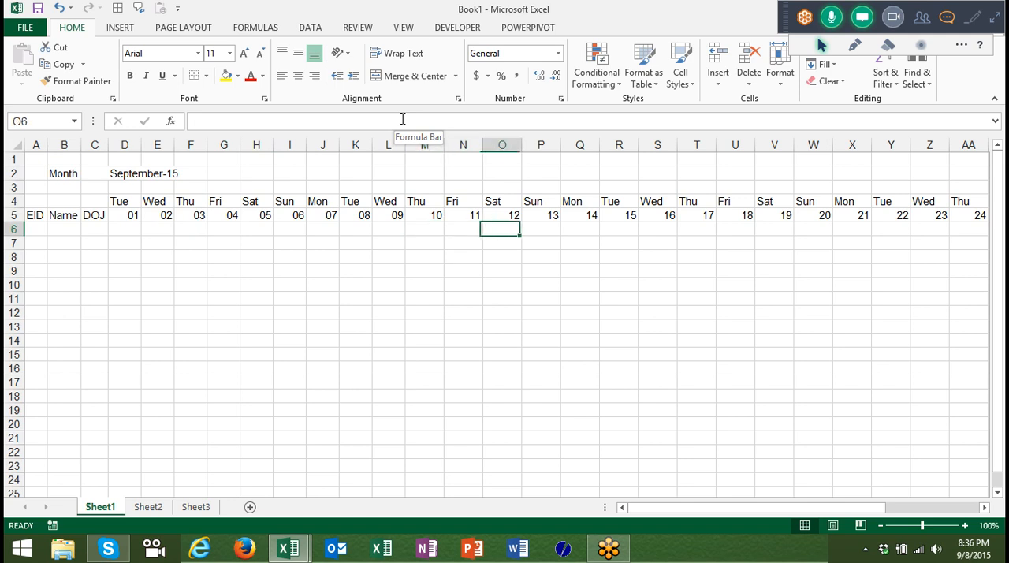
key(shift+Right)
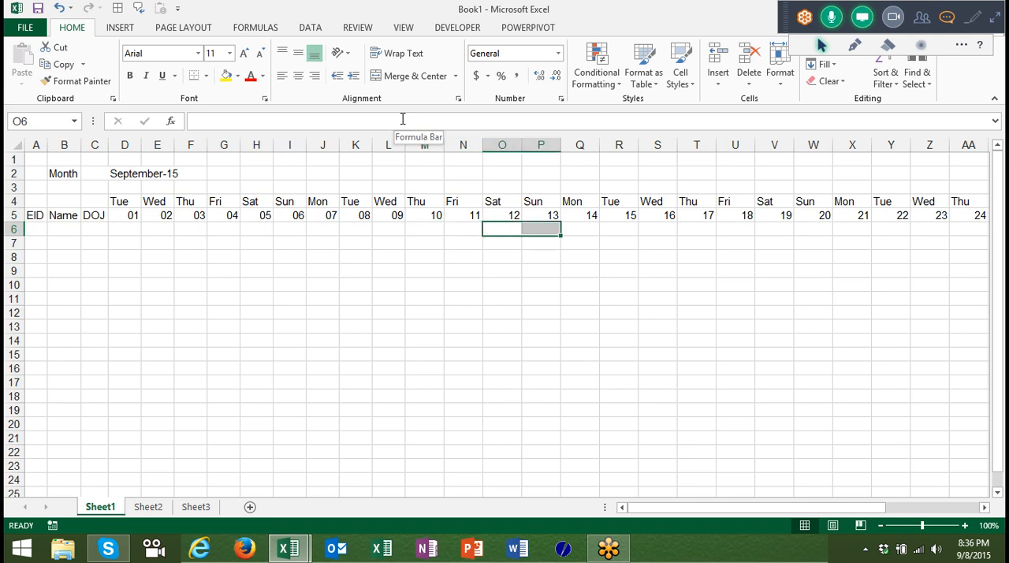
Create a formula-based conditional formatting rule for D6 with the formula =or($D$4="Sat",$D$4="Sun").
key(Left)
key(Left)
key(Left)
key(Left)
key(Left)
key(Left)
key(Left)
key(Left)
key(Left)
key(Left)
key(Left)
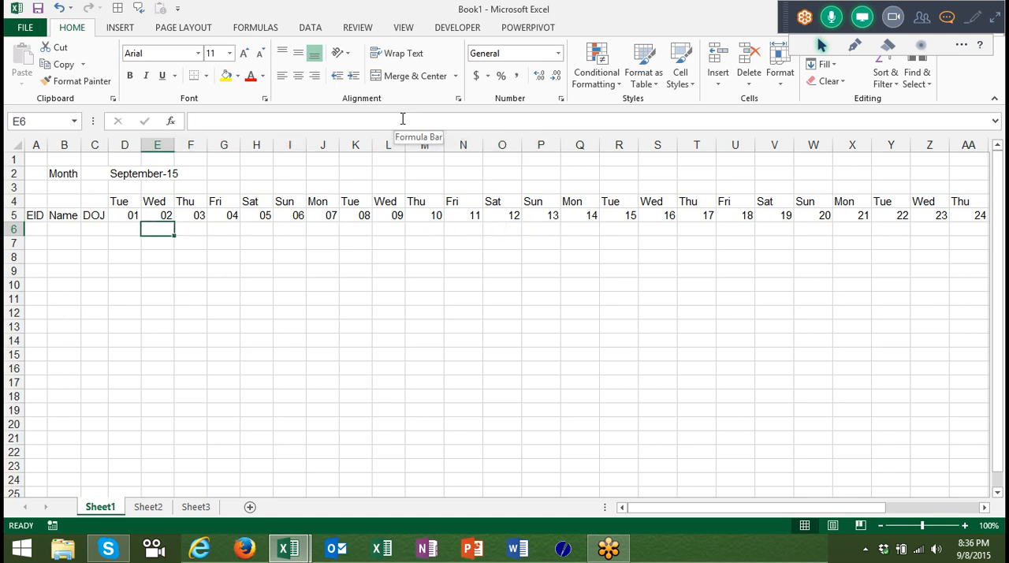
click(597, 72)
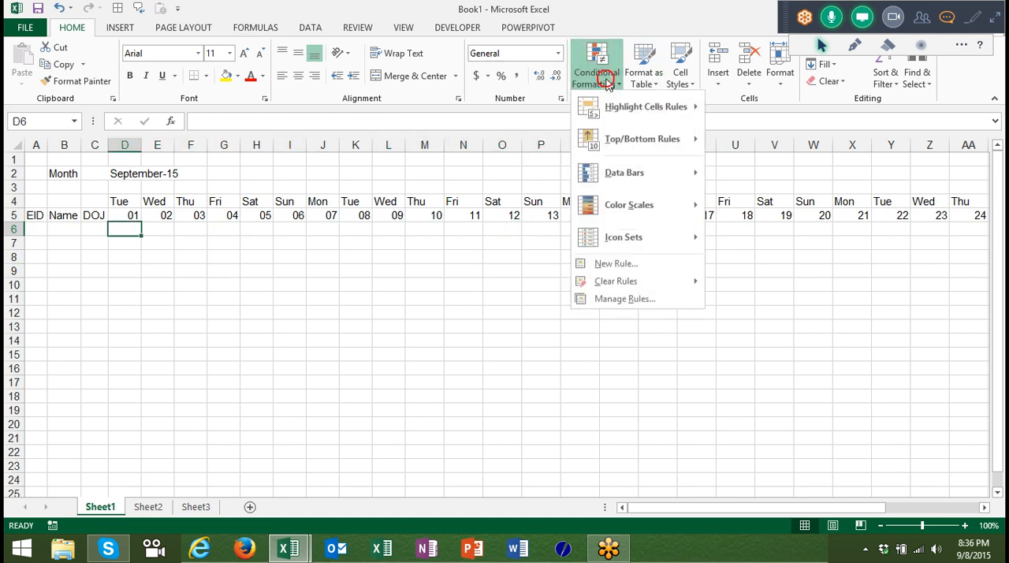
click(597, 267)
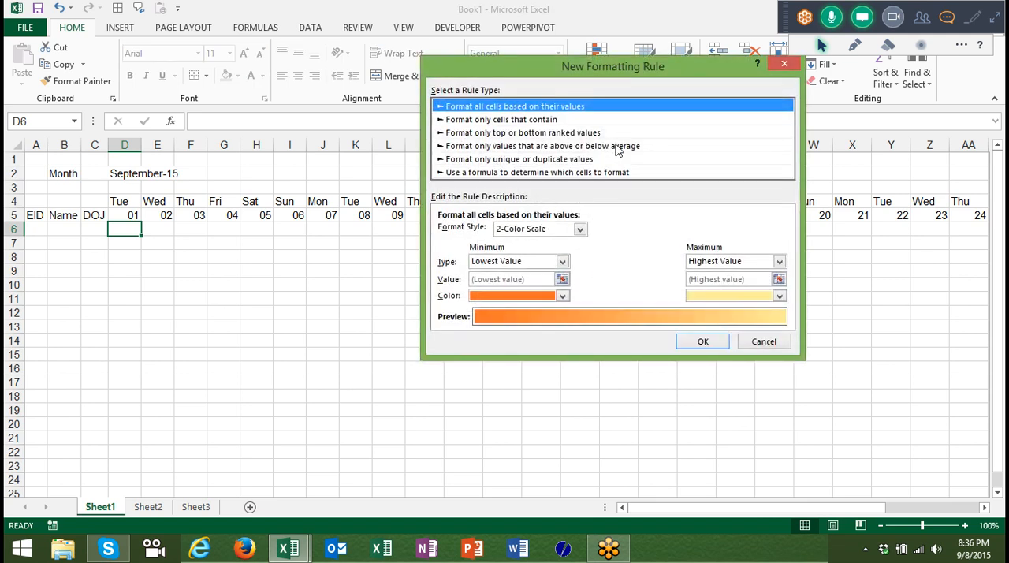
click(615, 172)
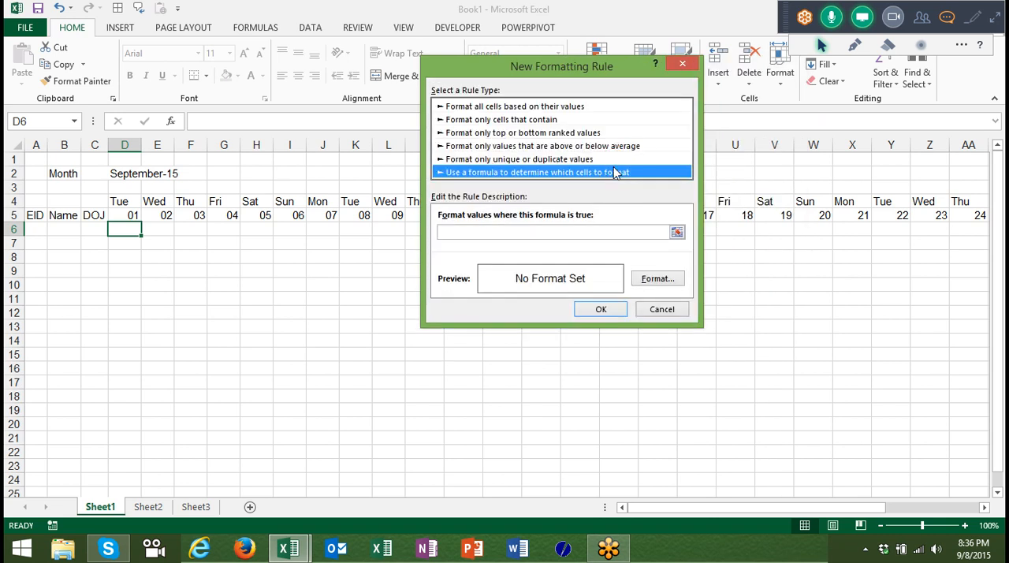
click(553, 234)
click(556, 232)
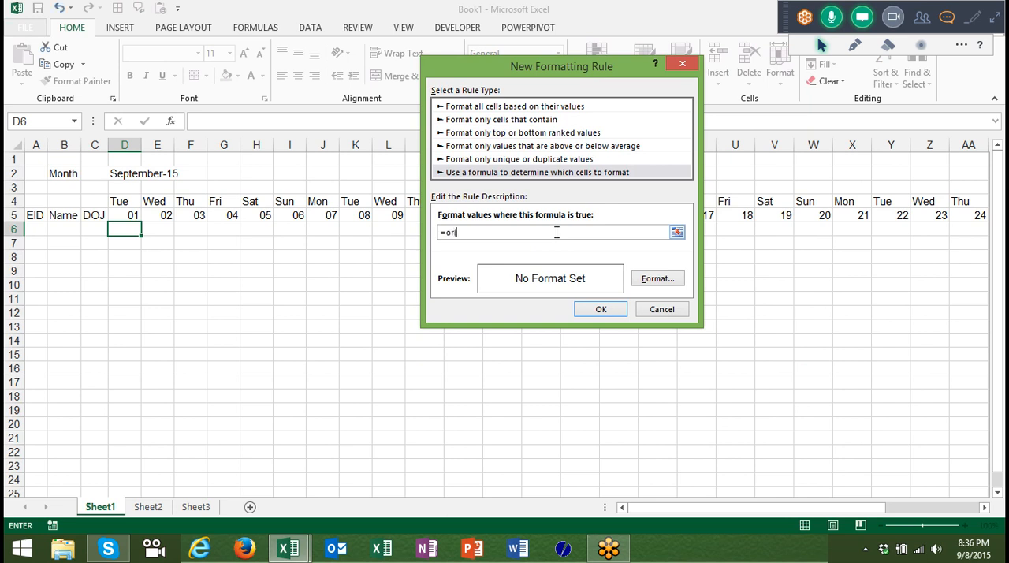
text(=or()
click(125, 204)
text(="Sat",)
click(125, 203)
text(="Sun)
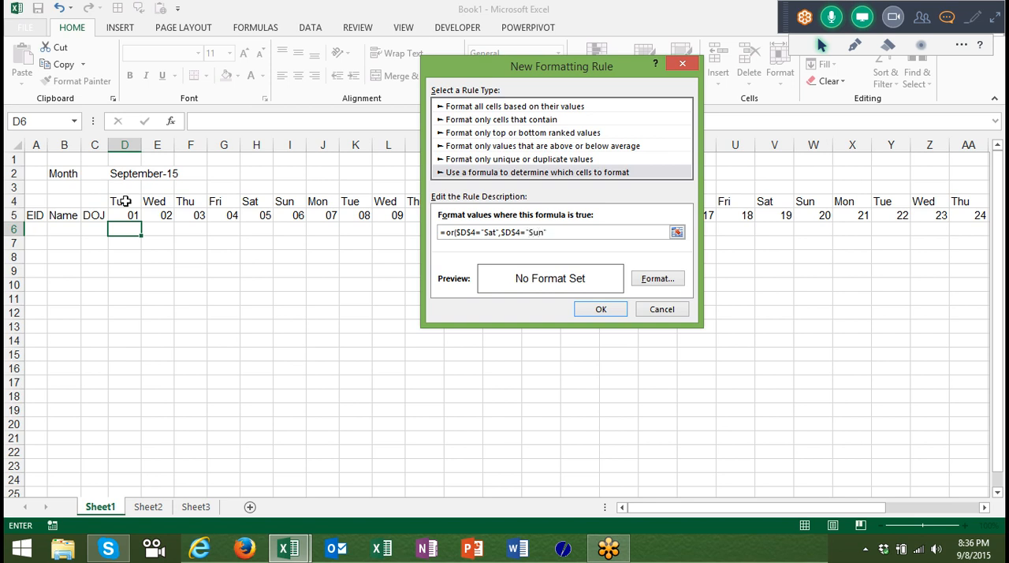
text("))
Make the column relative in both references of the rule's formula, giving =or(D$4="Sat",D$4="Sun").
click(459, 232)
key(BackSpace)
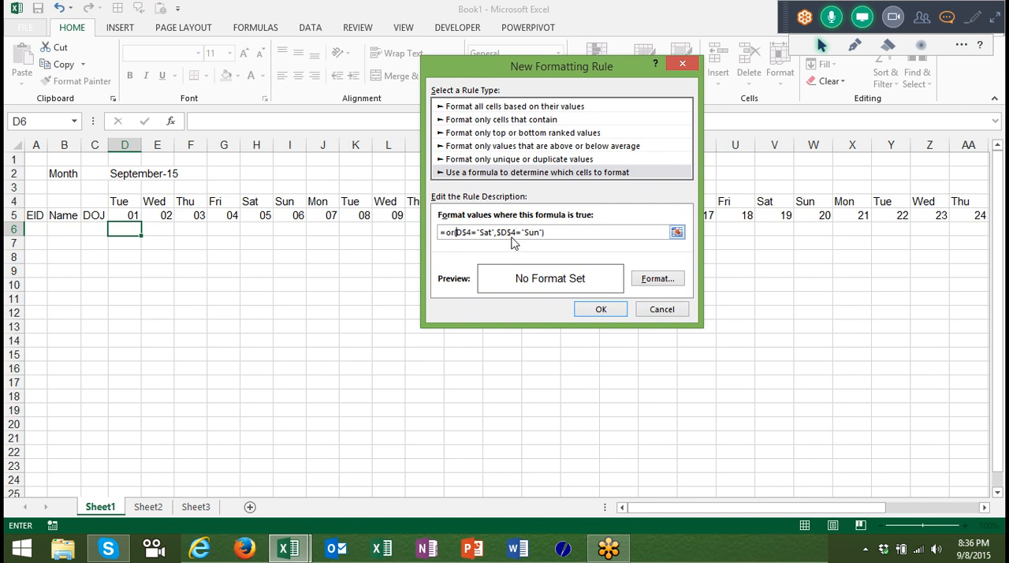
click(500, 232)
key(BackSpace)
Give the weekend rule a yellow fill and copy D6's formatting across the date grid D6:AH37.
click(651, 278)
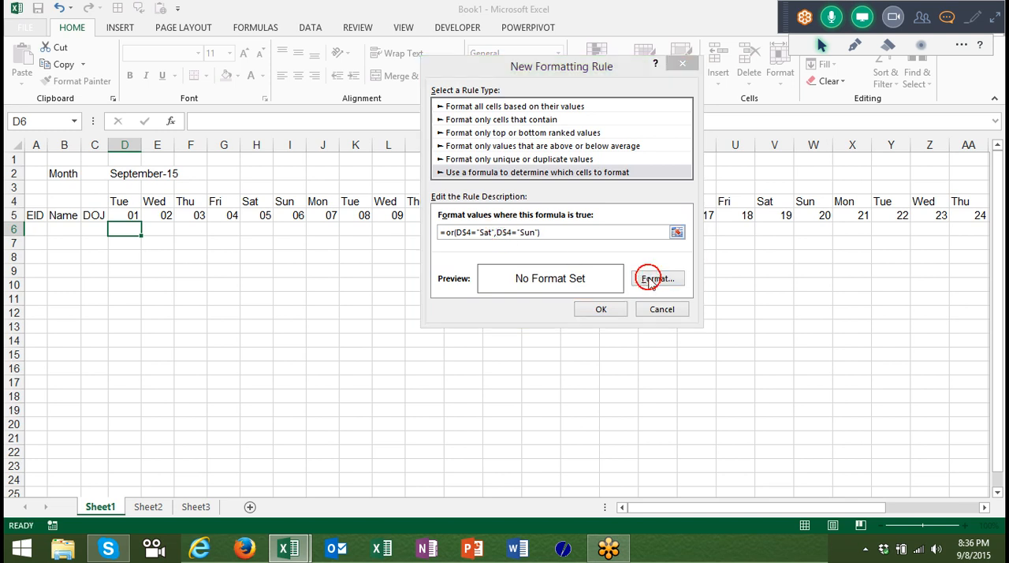
click(576, 37)
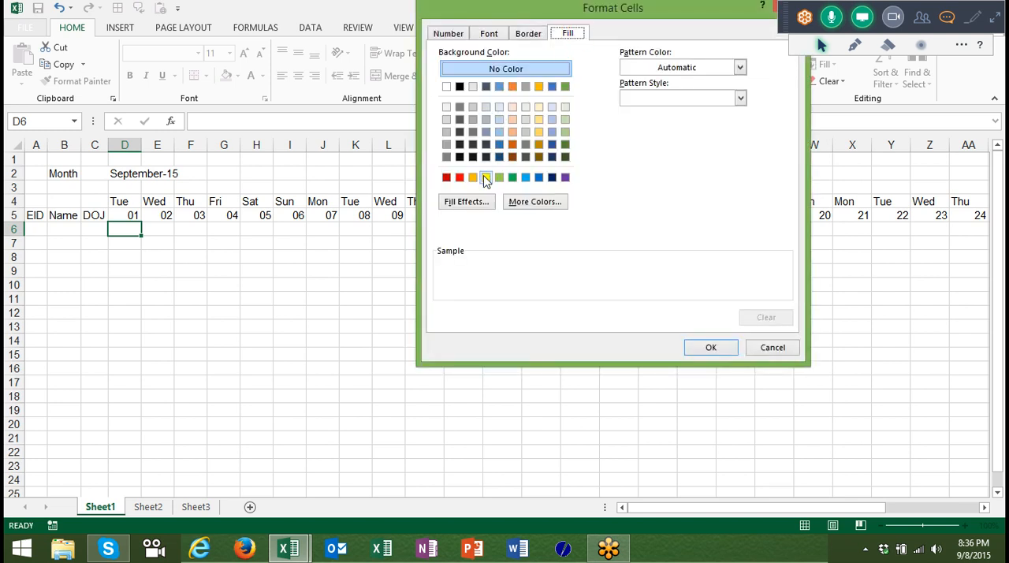
click(512, 178)
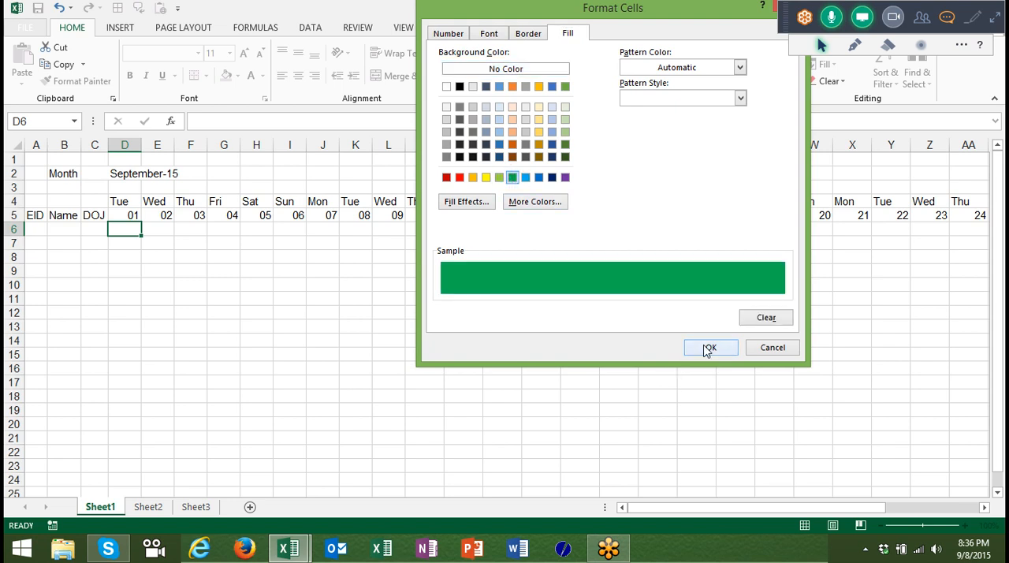
click(486, 178)
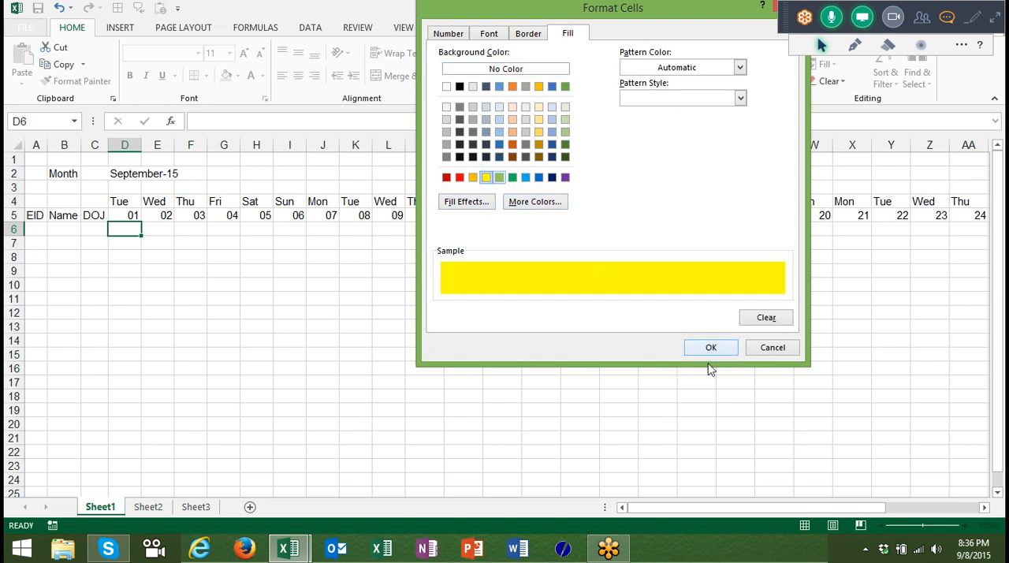
click(711, 349)
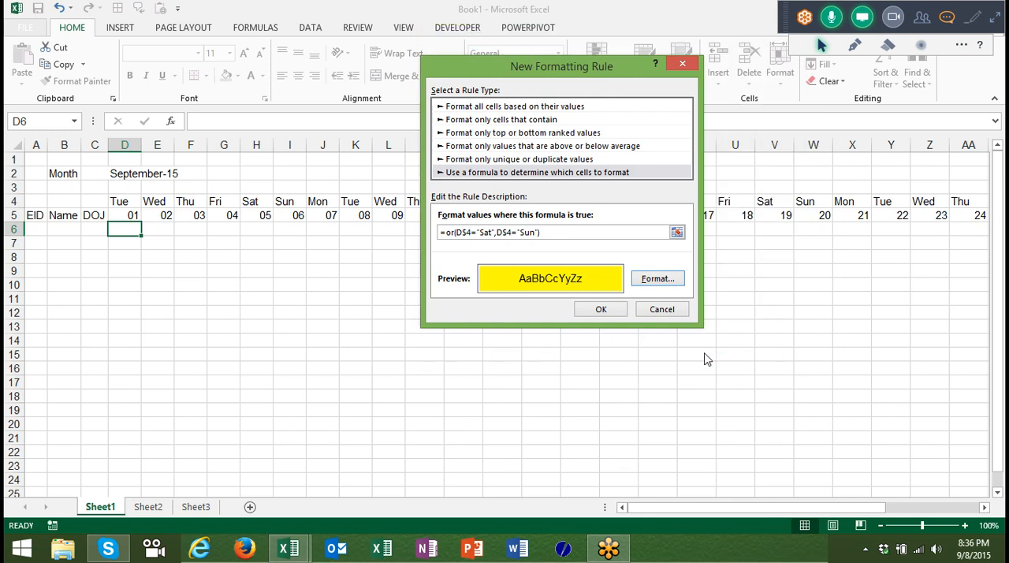
click(601, 310)
click(89, 86)
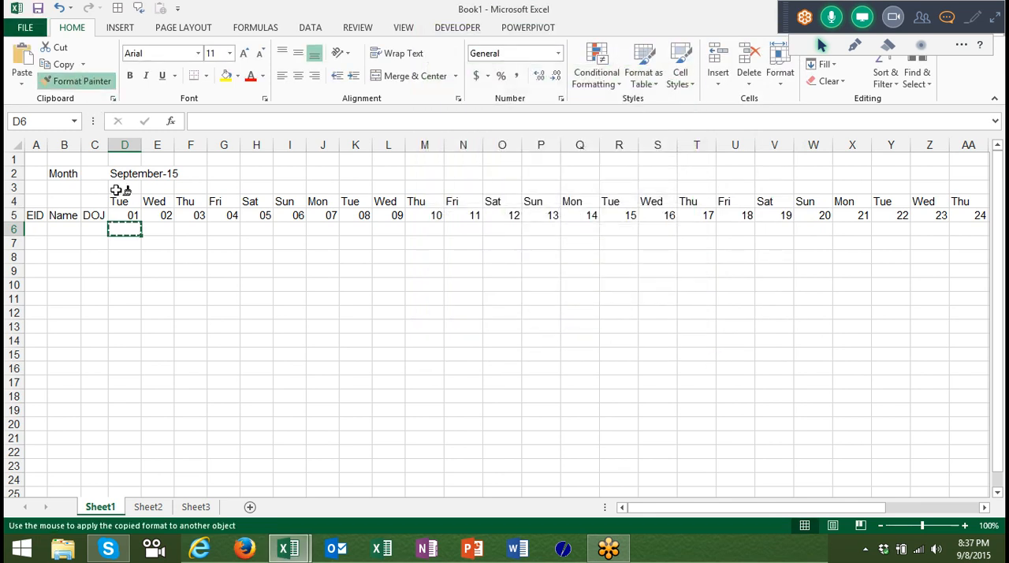
mouse_move(126, 229)
mouse_down()
mouse_move(712, 302)
mouse_move(946, 386)
mouse_move(977, 418)
mouse_move(978, 465)
mouse_move(746, 480)
mouse_move(745, 515)
mouse_up()
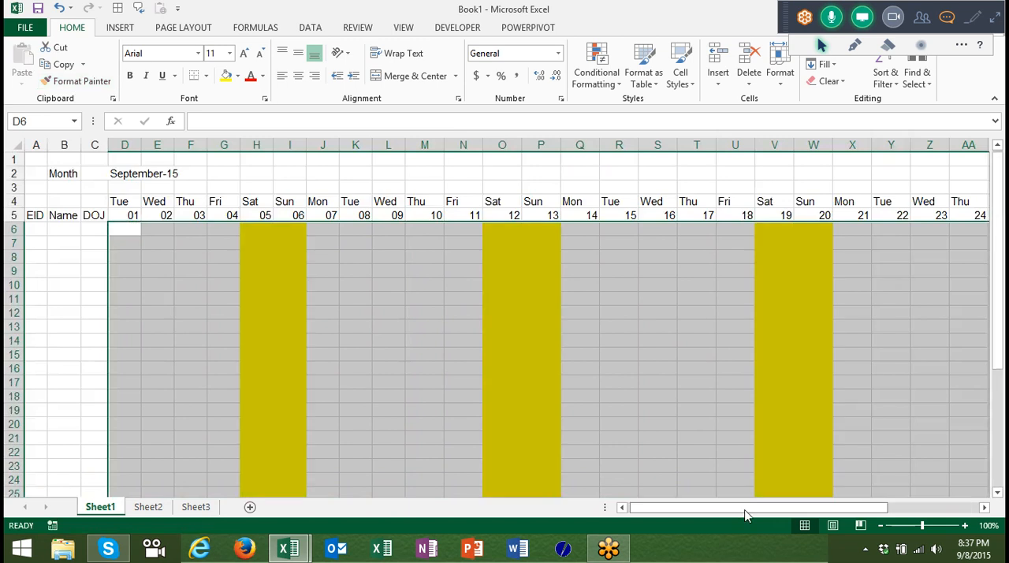
Expand the GoToMeeting control panel and mute the second attendee shown in the list.
click(997, 18)
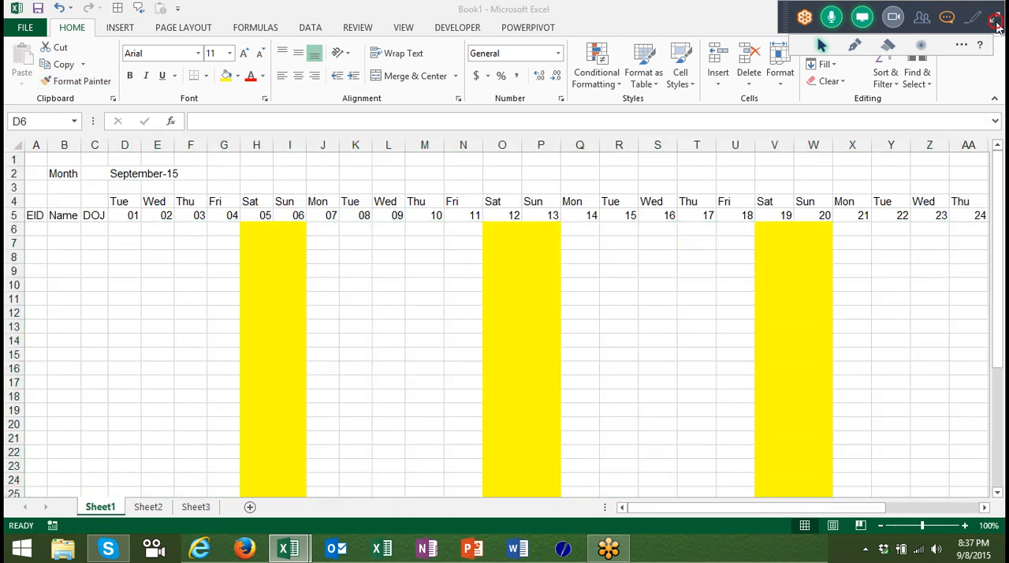
click(997, 28)
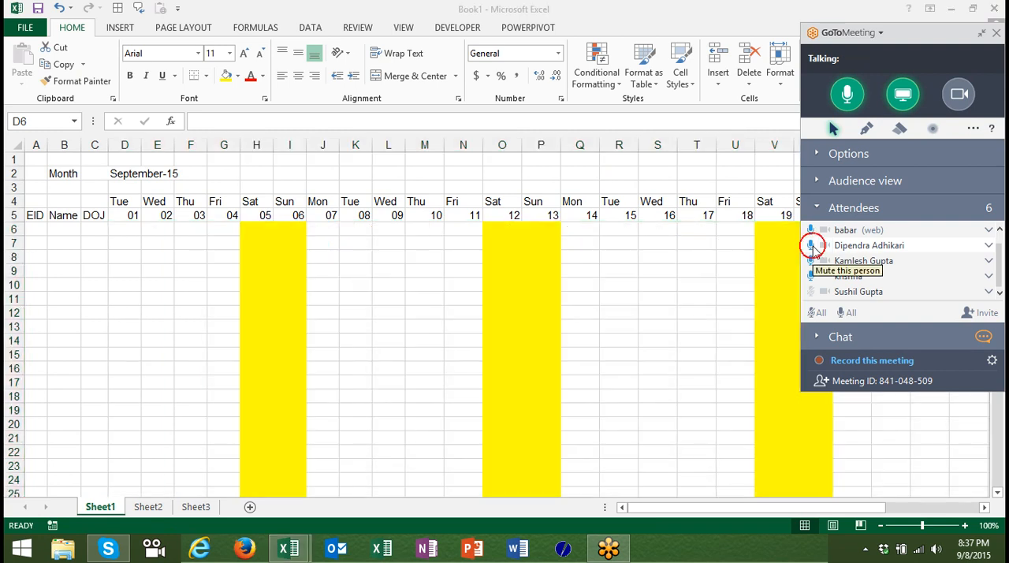
click(813, 247)
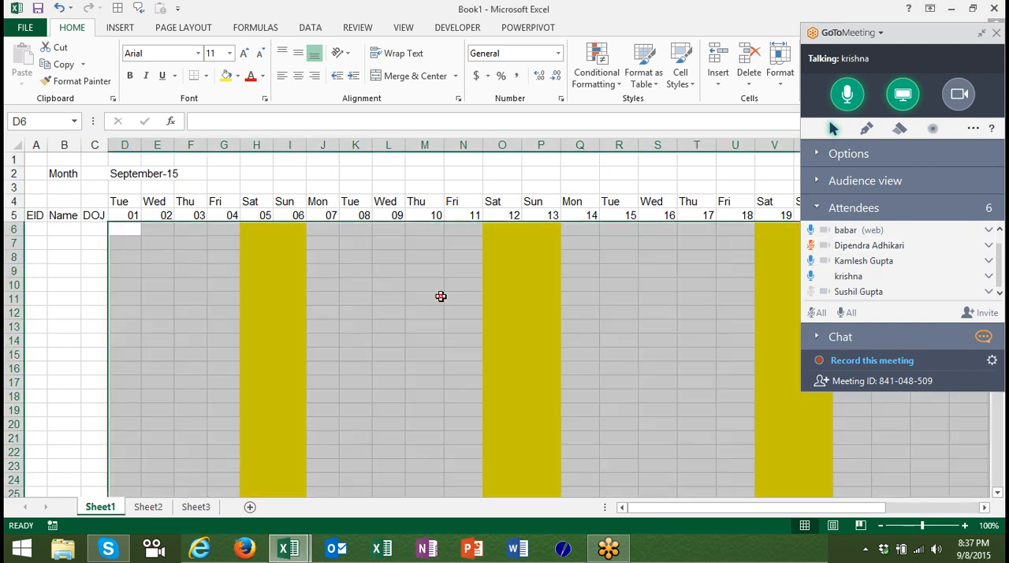
Change the starting date in D5 to 8/1 and widen columns A to C.
click(124, 213)
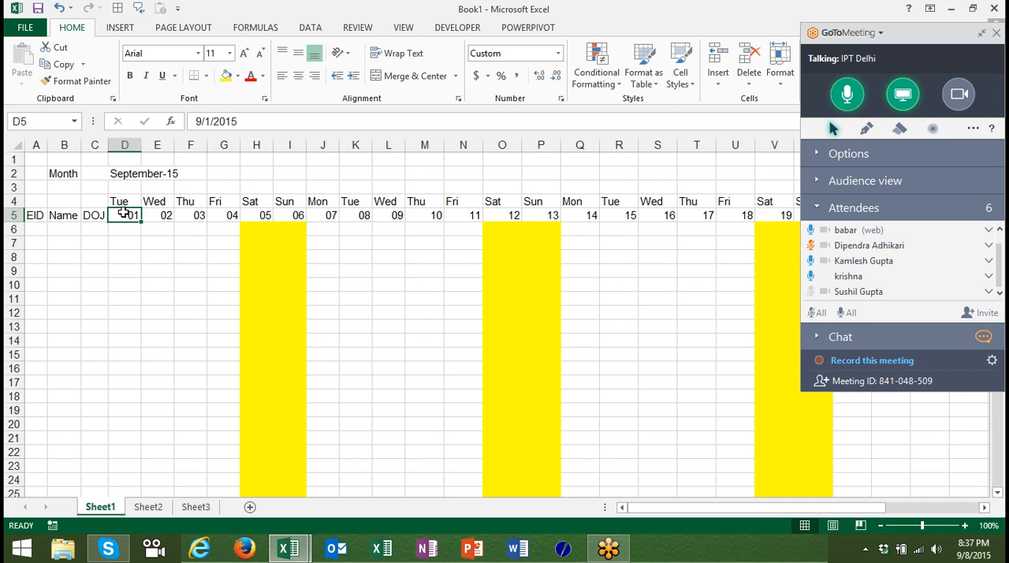
text(8/1)
key(Return)
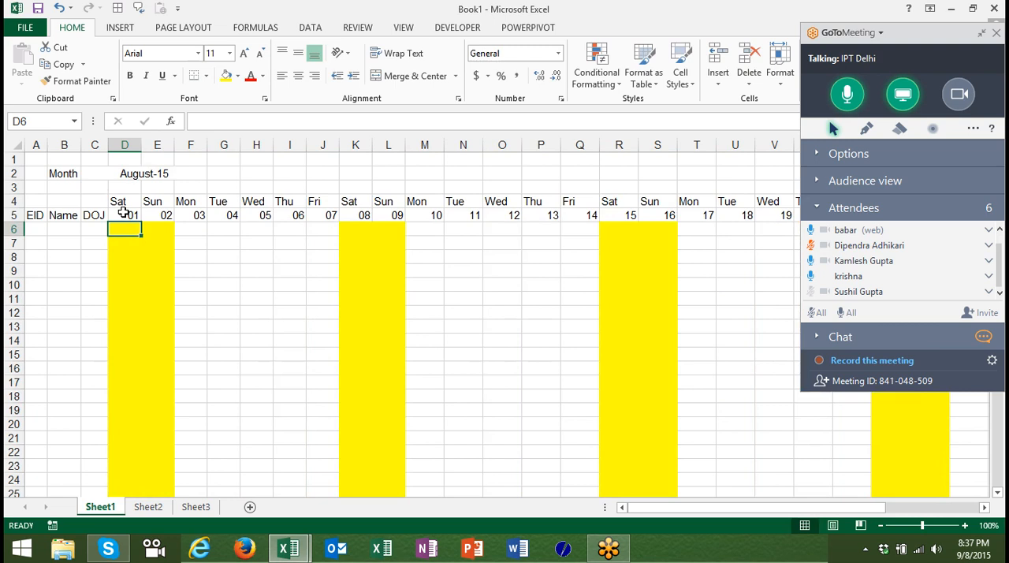
drag(49, 144, 190, 148)
key(Up)
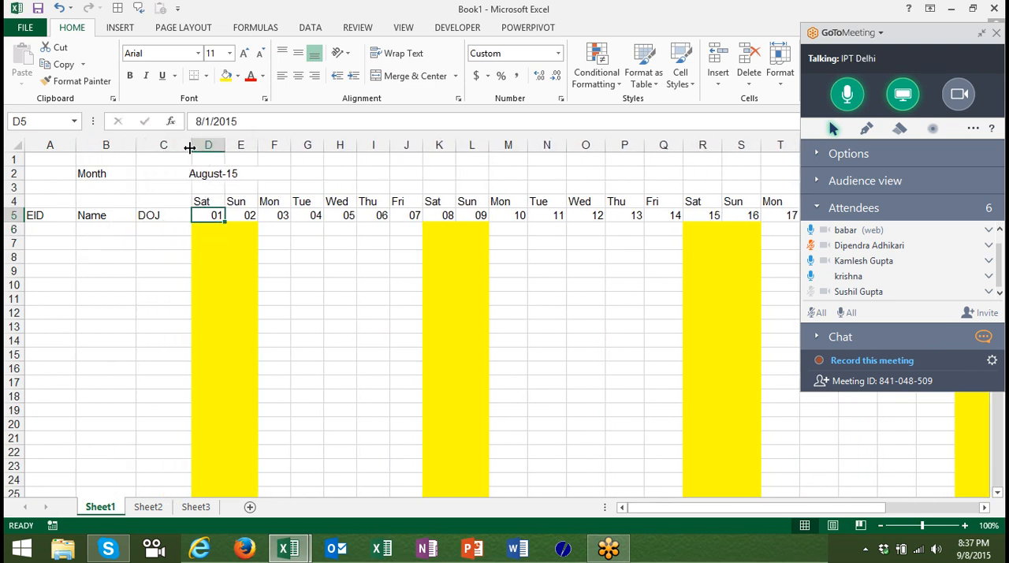
Set a medium solid outline border in automatic colour around the date grid D6:AH37.
key(Down)
key(shift+Right)
key(shift+Right)
key(shift+Right)
key(shift+Right)
key(shift+Right)
key(shift+Right)
key(shift+Right)
key(shift+Right)
key(shift+Right)
key(shift+Right)
key(shift+Right)
key(shift+Right)
key(shift+Right)
key(shift+Right)
key(shift+Right)
key(shift+Right)
key(shift+Right)
key(shift+Right)
key(shift+Right)
key(shift+Right)
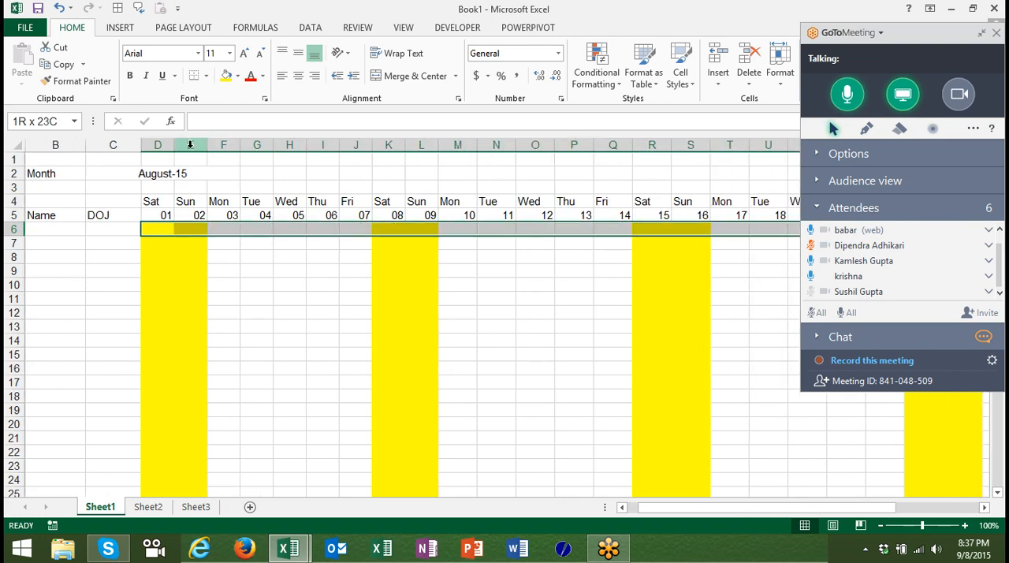
key(shift+Right)
key(shift+Right)
key(shift+Right)
key(shift+Right)
key(shift+Right)
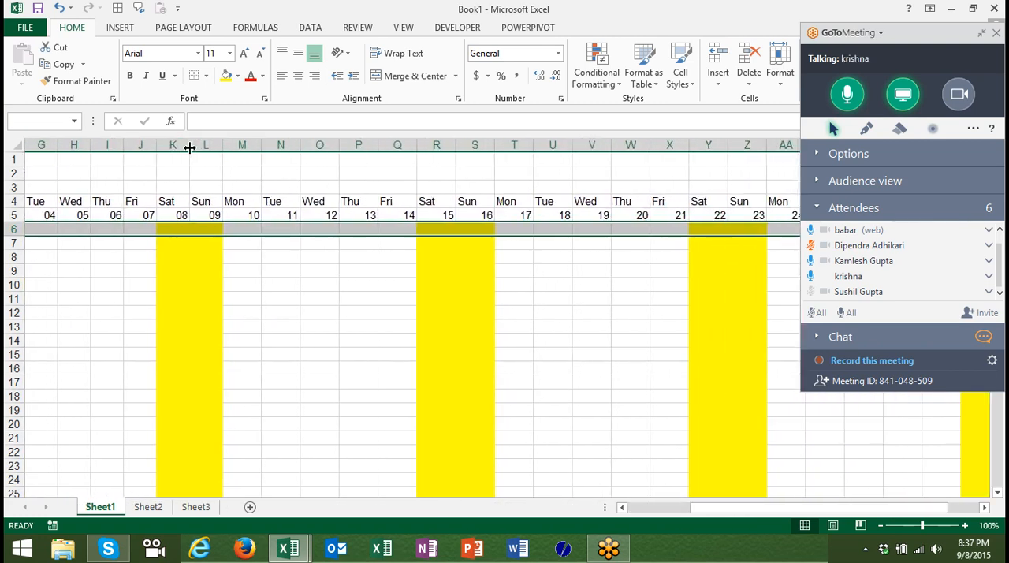
key(shift+Right)
key(shift+Right)
key(shift+Right)
key(shift+Right)
key(shift+Right)
key(shift+Right)
key(shift+Right)
key(shift+Right)
key(shift+Right)
key(shift+Right)
key(shift+Right)
key(shift+Right)
key(shift+Left)
key(shift+Left)
key(shift+Left)
key(shift+Left)
key(shift+Left)
key(shift+Left)
key(shift+Left)
key(shift+Left)
key(shift+Left)
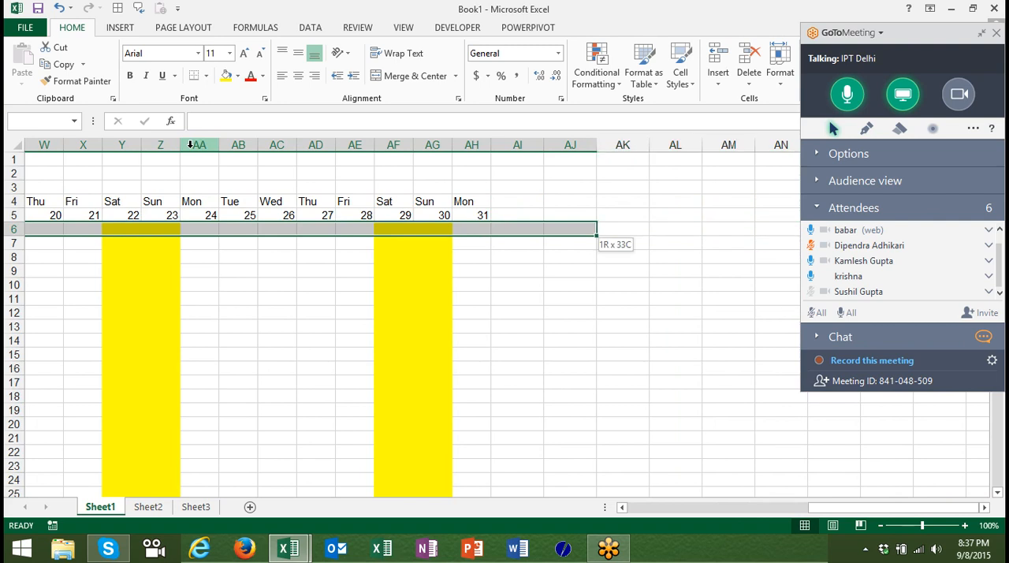
key(shift+Down)
key(shift+Down)
key(shift+Down)
key(shift+Down)
key(shift+Down)
key(shift+Down)
key(shift+Down)
key(shift+Down)
key(shift+Down)
key(shift+Down)
key(shift+Down)
key(shift+Down)
key(shift+Down)
key(shift+Down)
key(shift+Down)
key(shift+Down)
key(shift+Down)
key(shift+Down)
key(shift+Down)
key(shift+Down)
key(shift+Down)
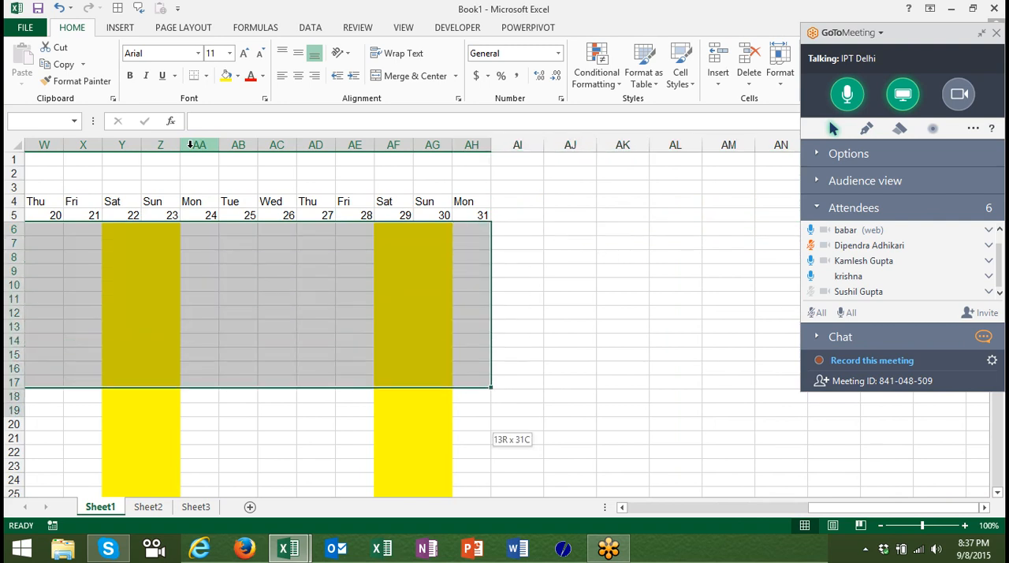
key(shift+Up)
key(shift+Up)
key(shift+Up)
key(shift+Up)
key(shift+Up)
key(shift+Up)
key(shift+Up)
key(shift+Up)
key(shift+Up)
key(shift+Up)
key(shift+Up)
key(shift+Up)
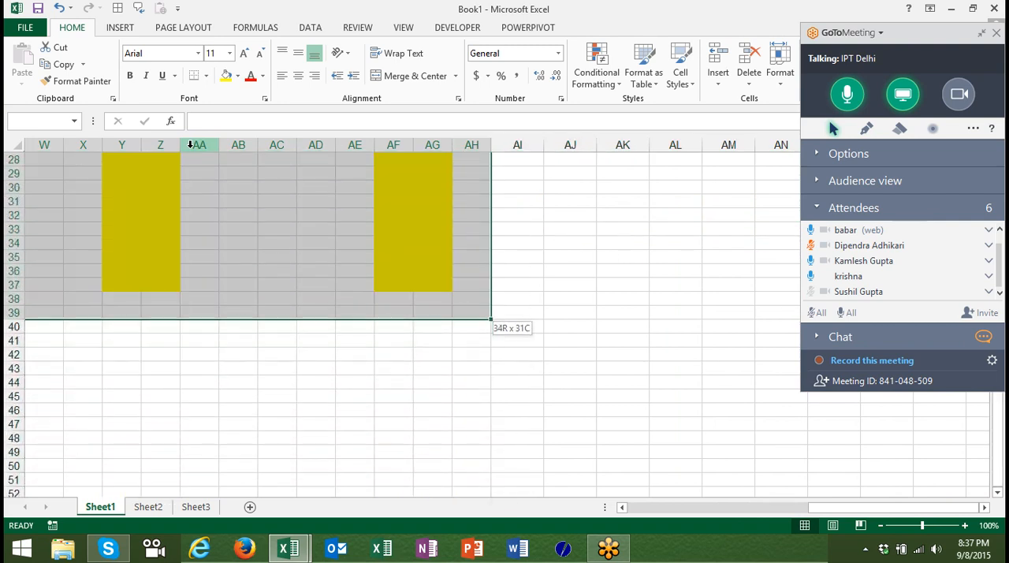
key(shift+Down)
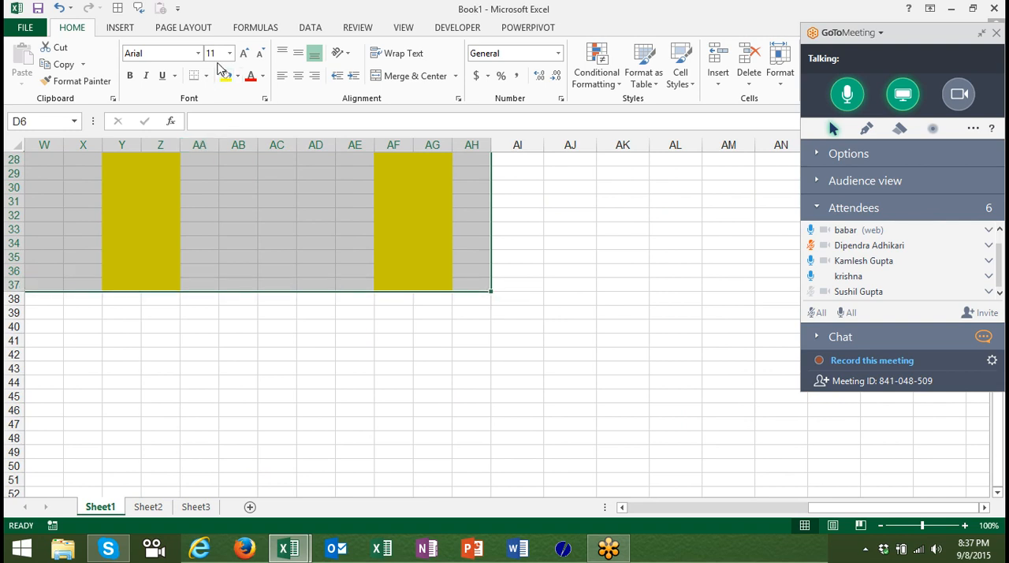
click(312, 30)
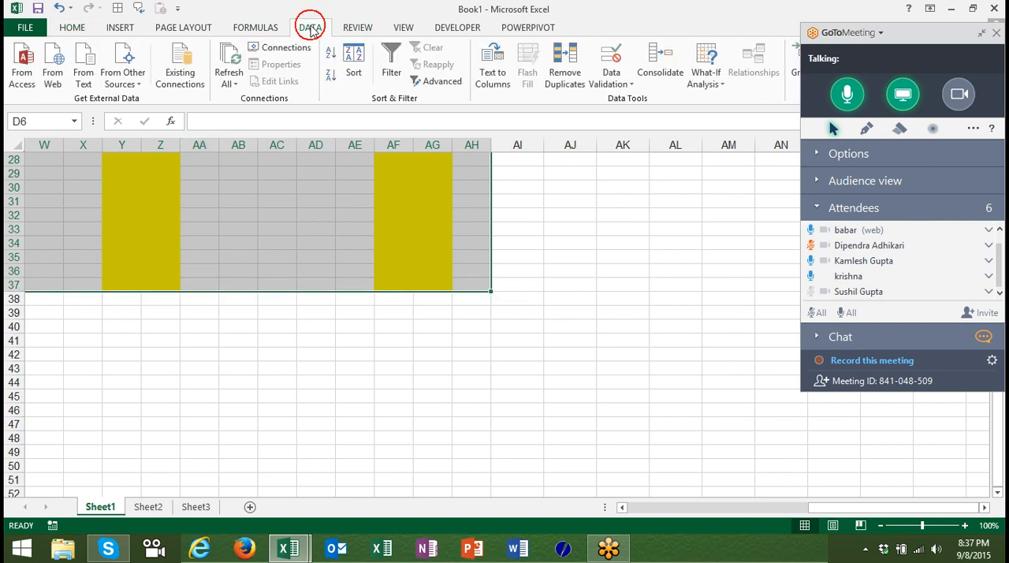
right_click(276, 249)
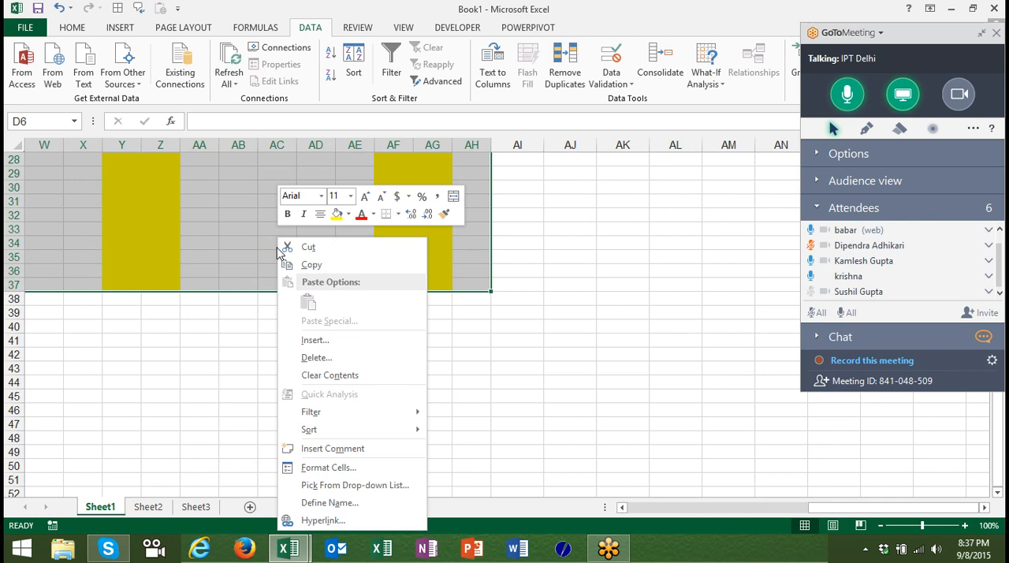
click(329, 467)
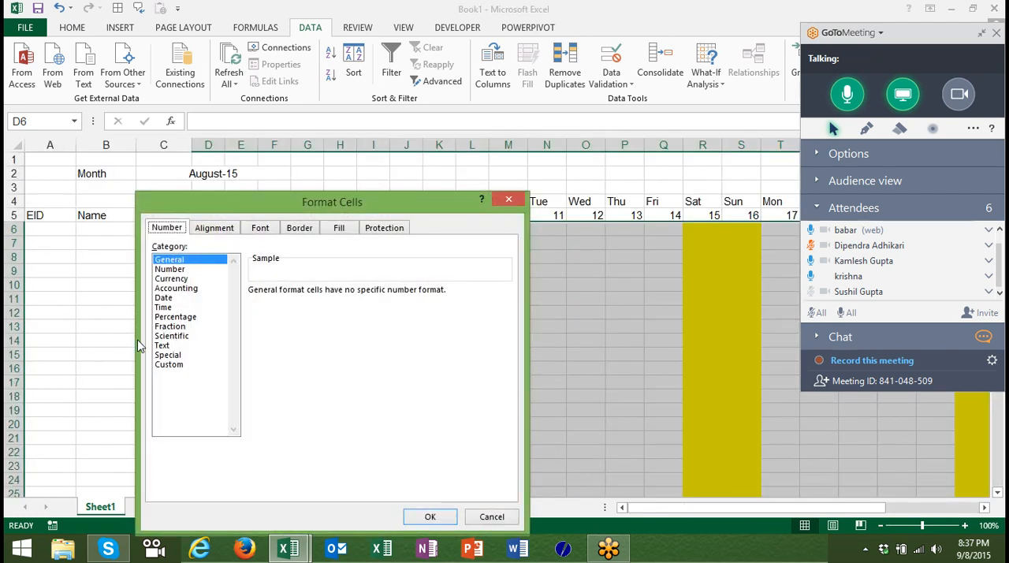
click(306, 230)
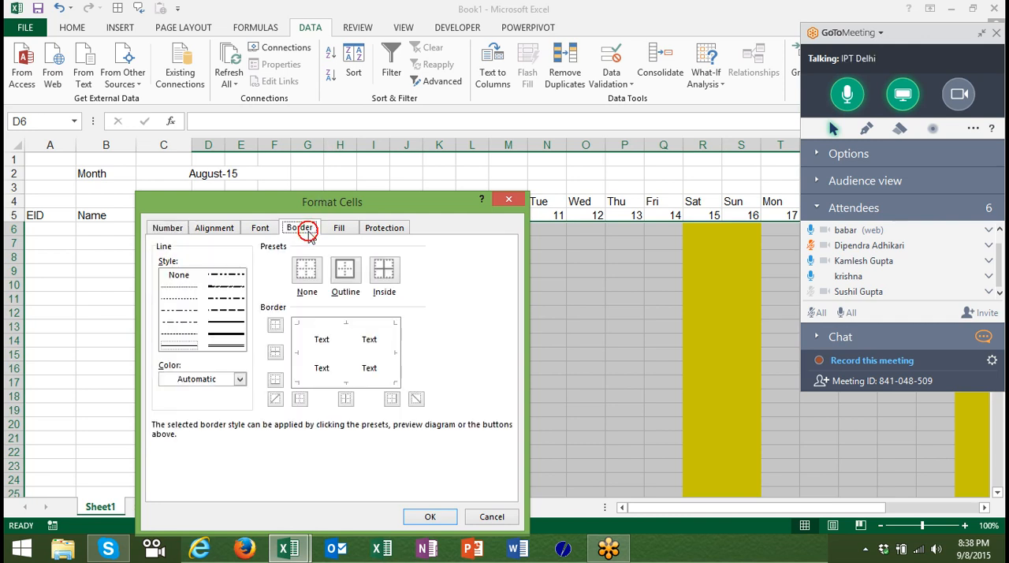
click(226, 321)
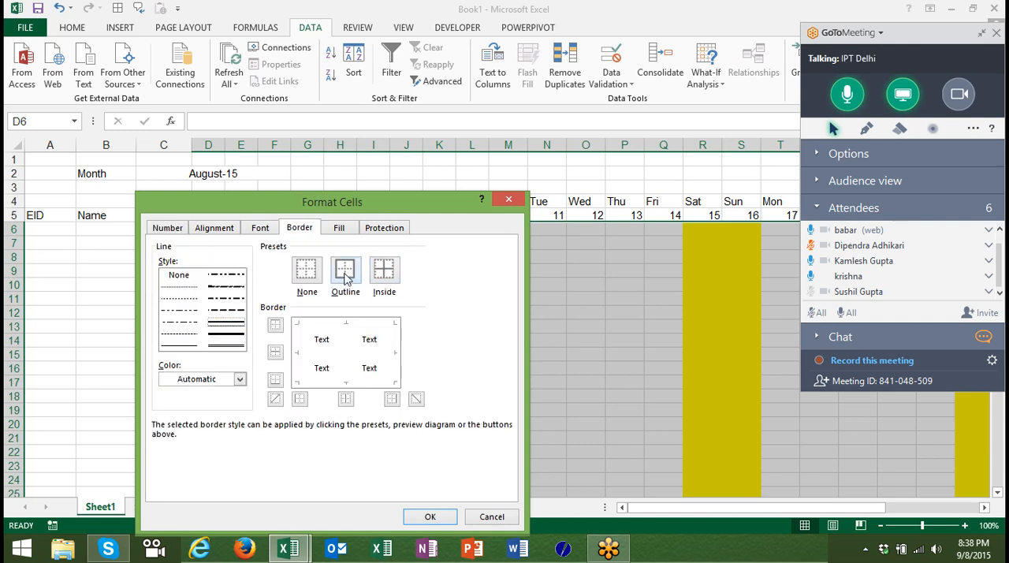
click(344, 274)
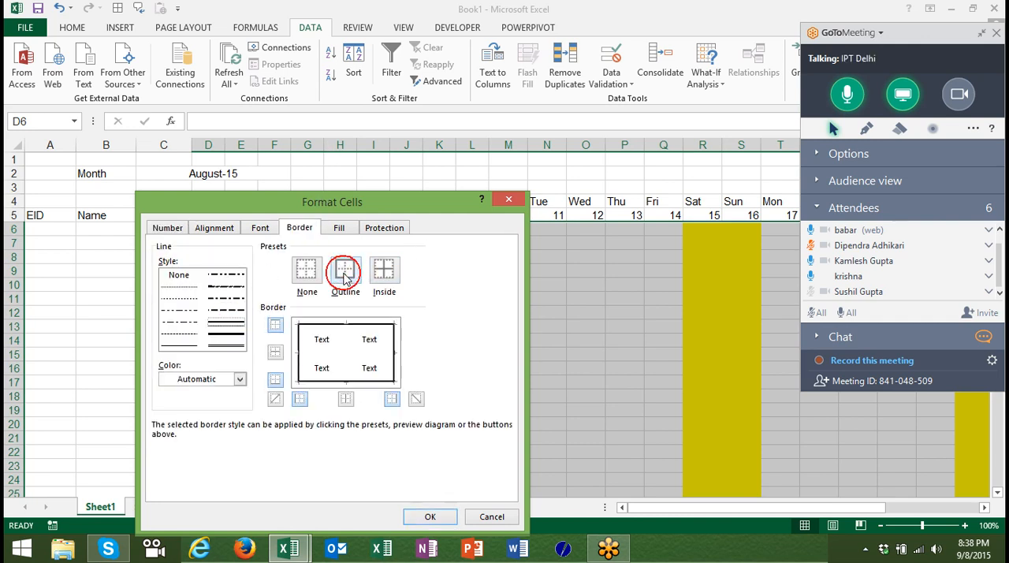
Add thin dashed red inside borders to the date grid D6:AH37 and apply the border formatting.
click(186, 338)
click(198, 380)
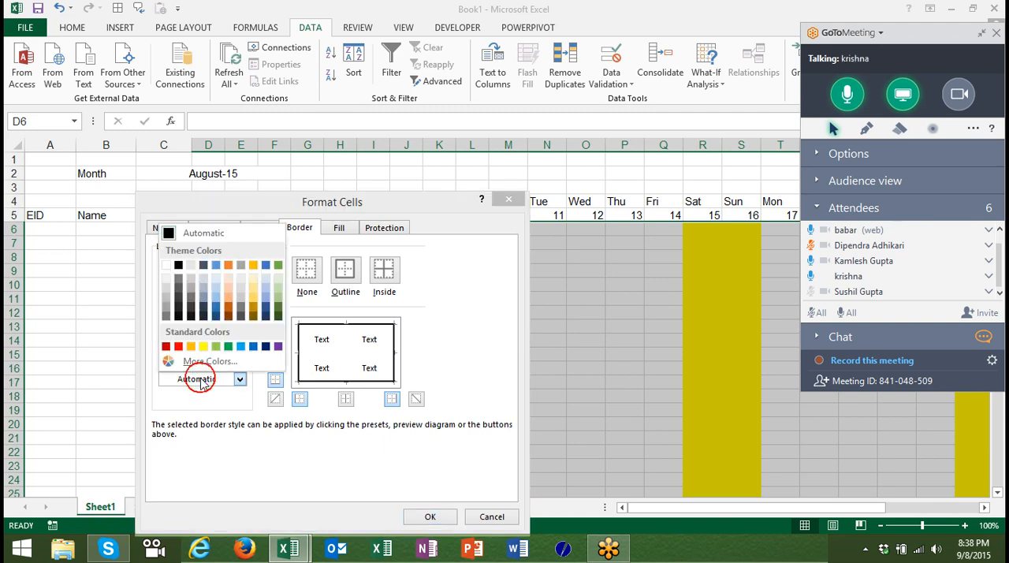
click(179, 346)
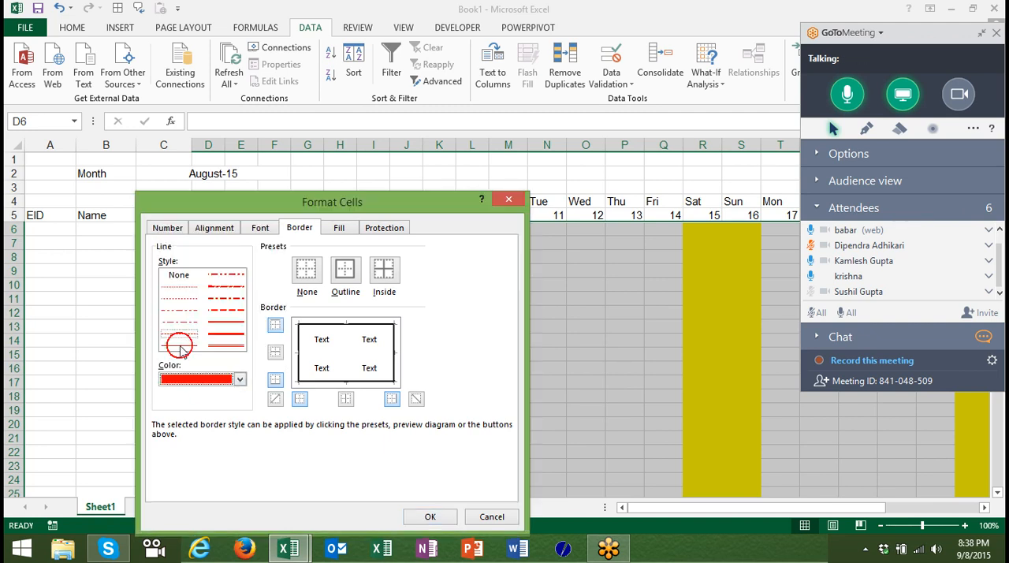
click(386, 271)
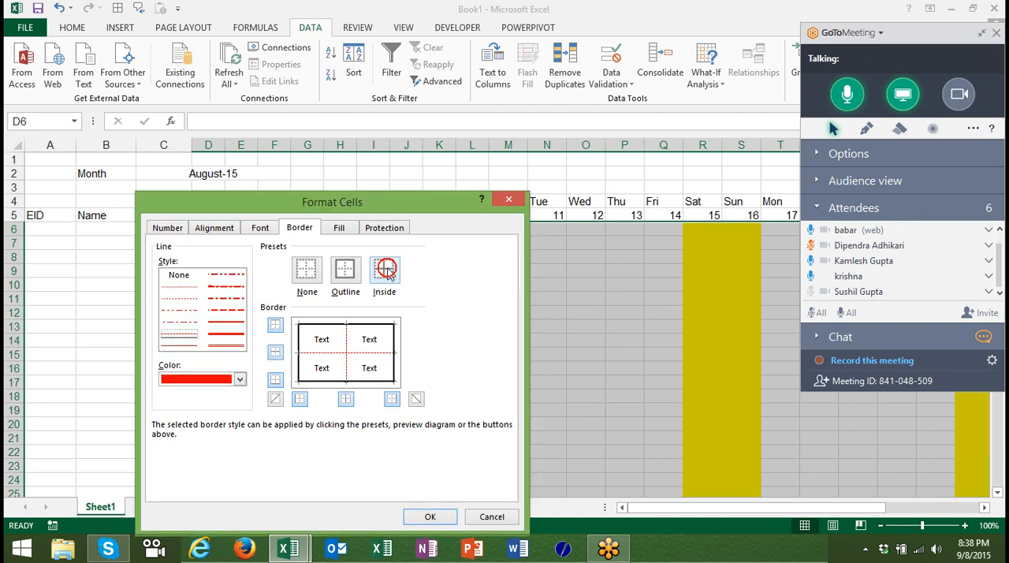
click(426, 516)
click(317, 369)
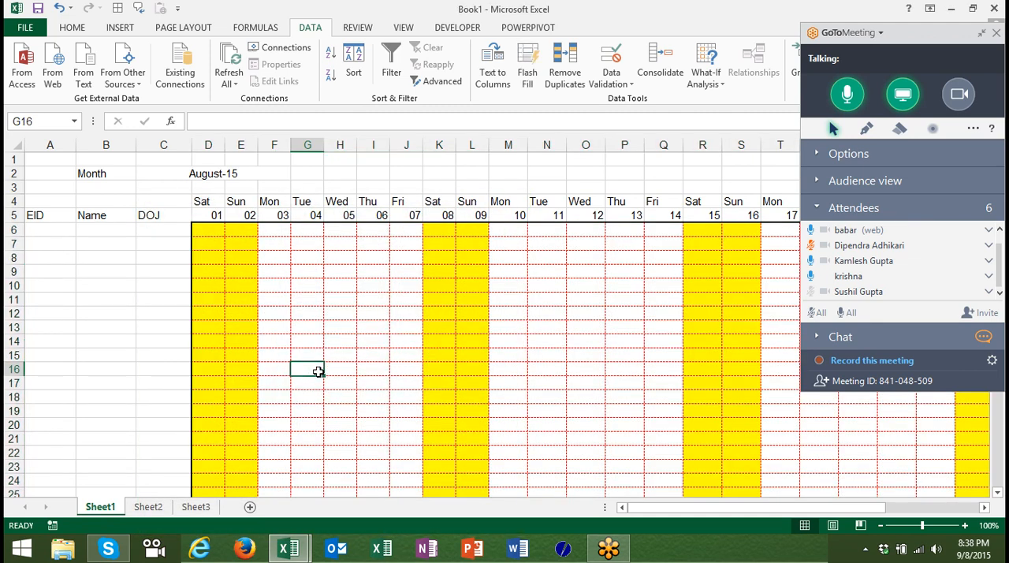
Set thin solid outline and inside borders in automatic colour for the employee detail cells A6:C37.
key(Left)
key(Left)
key(Left)
key(Left)
key(Left)
key(Left)
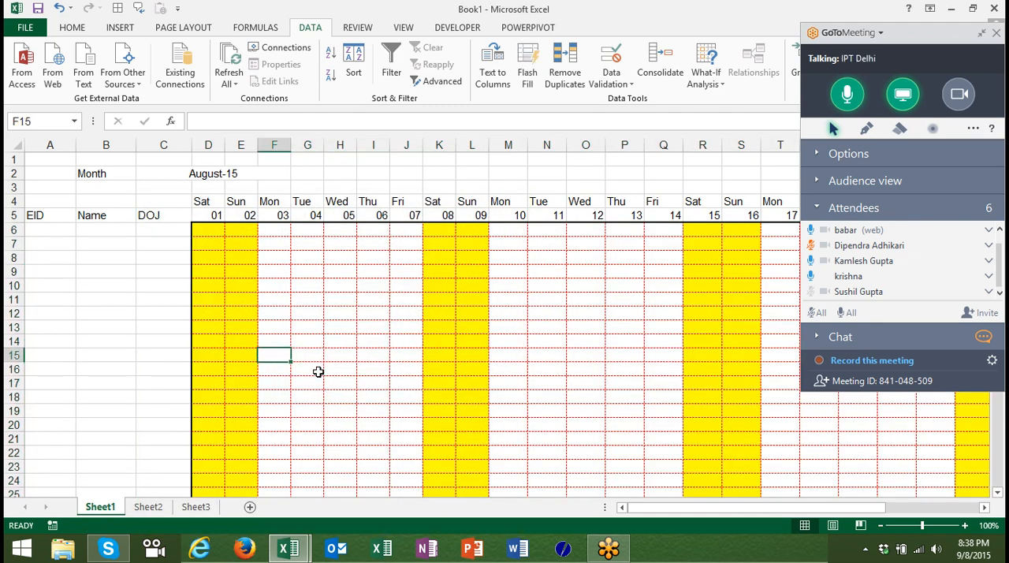
key(Up)
key(Up)
key(Up)
key(Up)
key(Up)
key(Up)
key(Up)
key(Up)
key(Up)
key(Up)
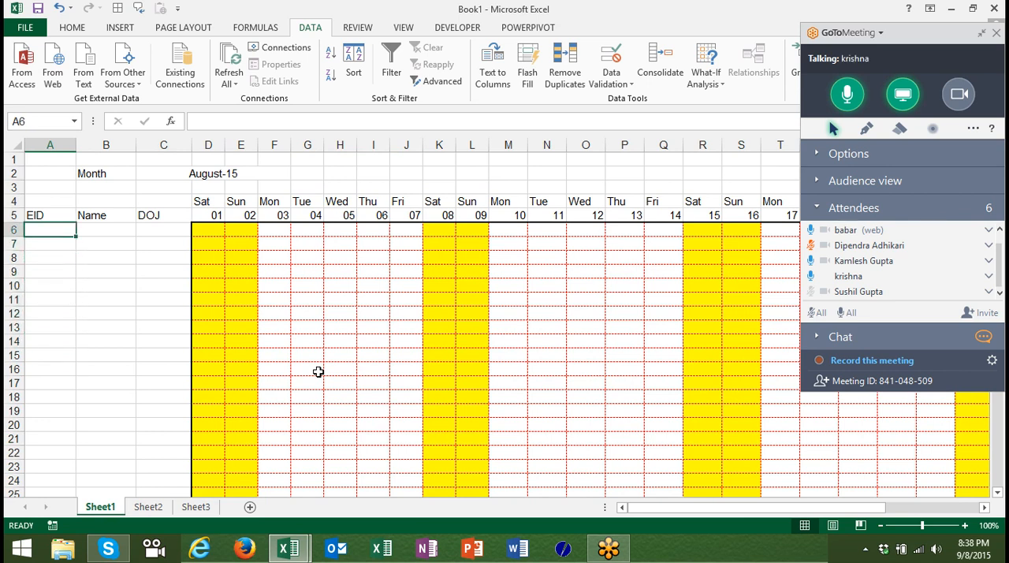
key(shift+Right)
key(shift+Right)
key(shift+Down)
key(shift+Down)
key(shift+Down)
key(shift+Down)
key(shift+Down)
key(shift+Down)
key(shift+Down)
key(shift+Down)
key(shift+Down)
key(shift+Down)
key(shift+Down)
key(shift+Down)
key(shift+Down)
key(shift+Down)
key(shift+Down)
key(shift+Down)
key(shift+Down)
key(shift+Down)
key(shift+Down)
key(shift+Down)
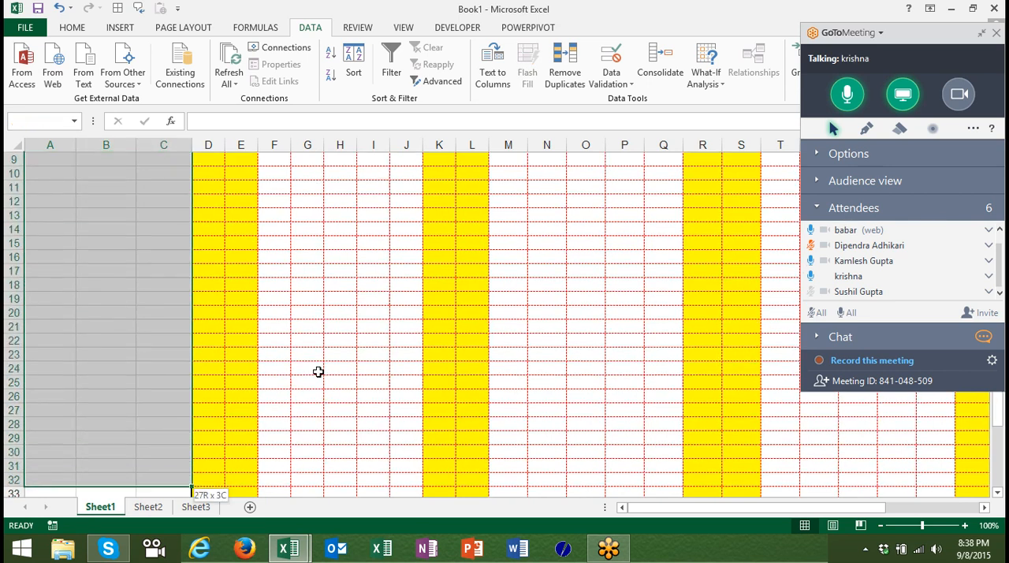
right_click(85, 296)
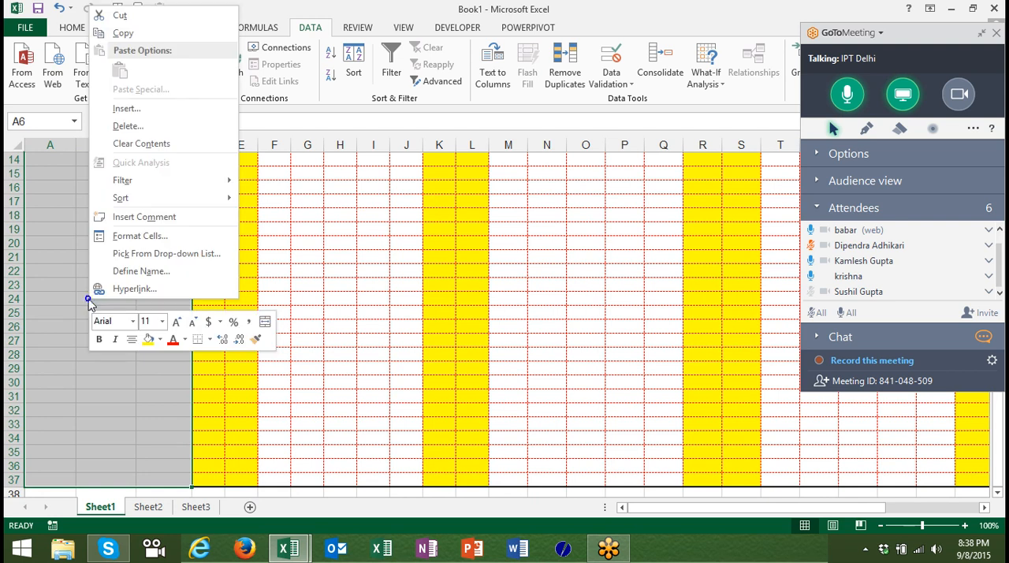
click(142, 236)
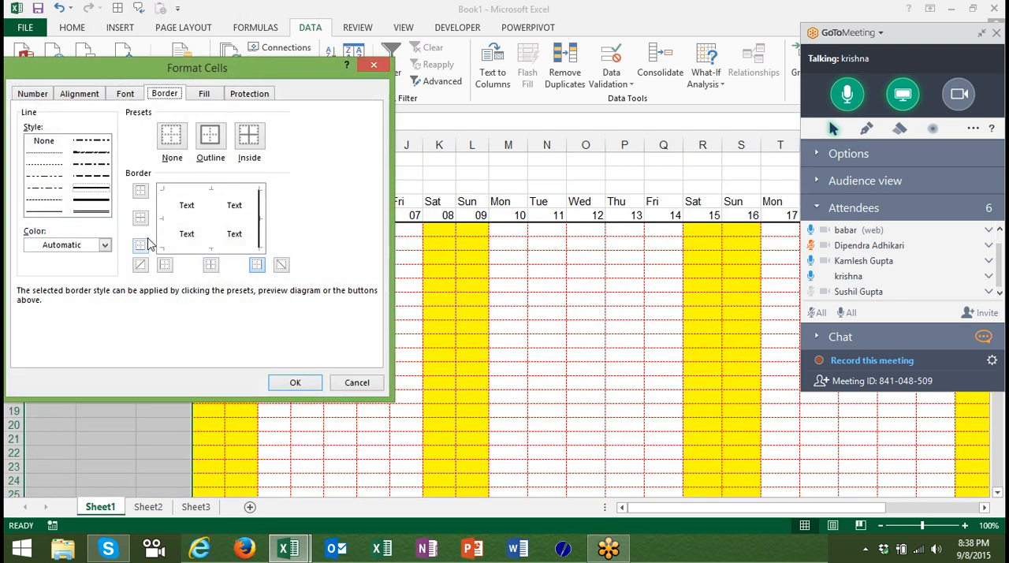
click(55, 209)
click(214, 137)
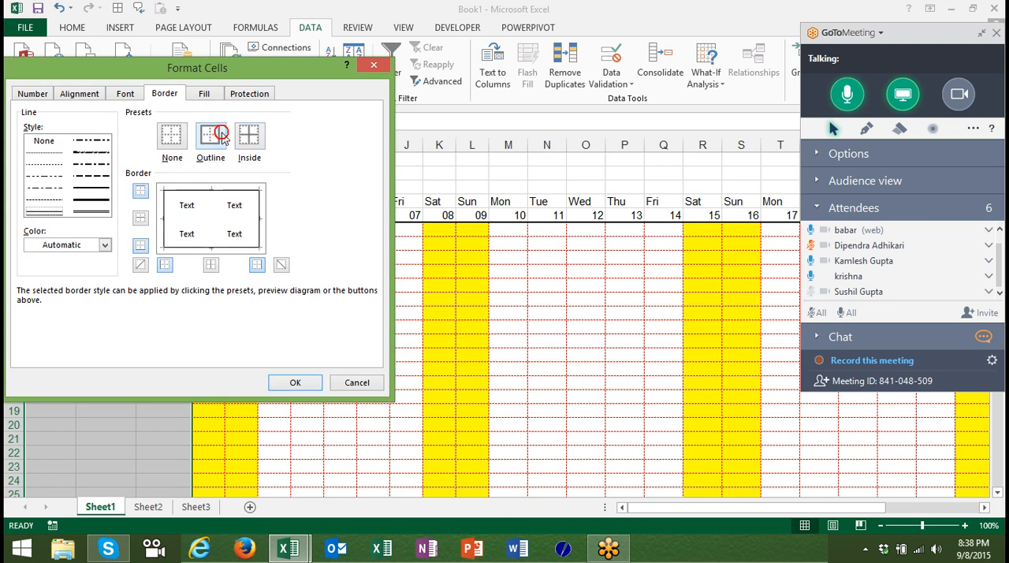
click(246, 140)
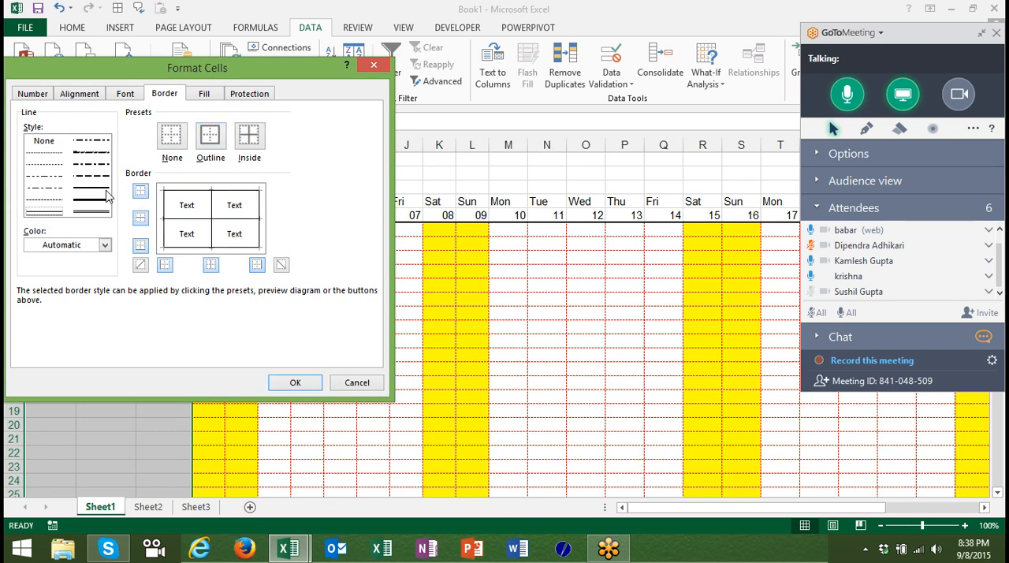
Change the outline of A6:C37 to a medium solid line and apply the border formatting.
click(93, 200)
click(210, 135)
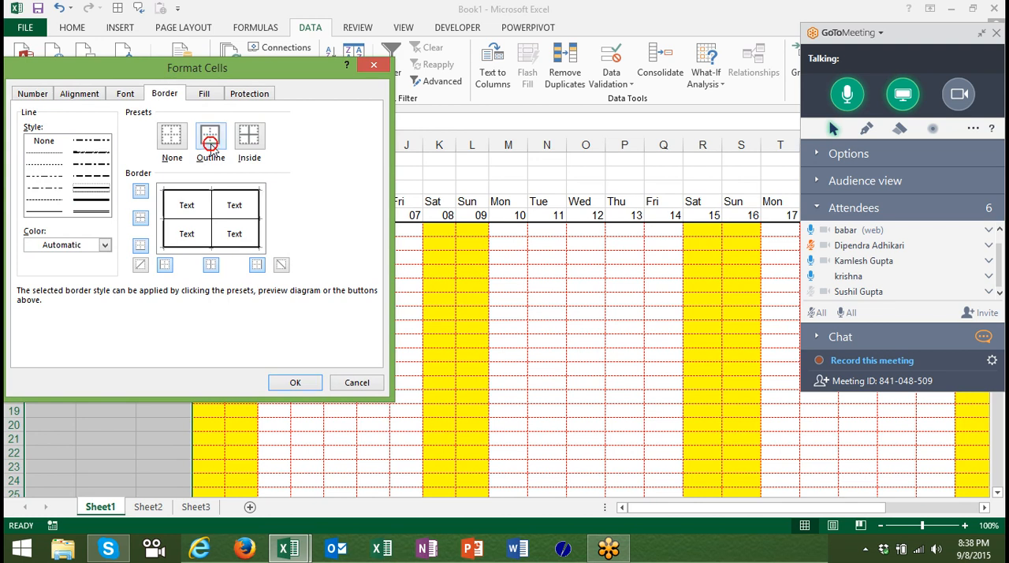
click(295, 383)
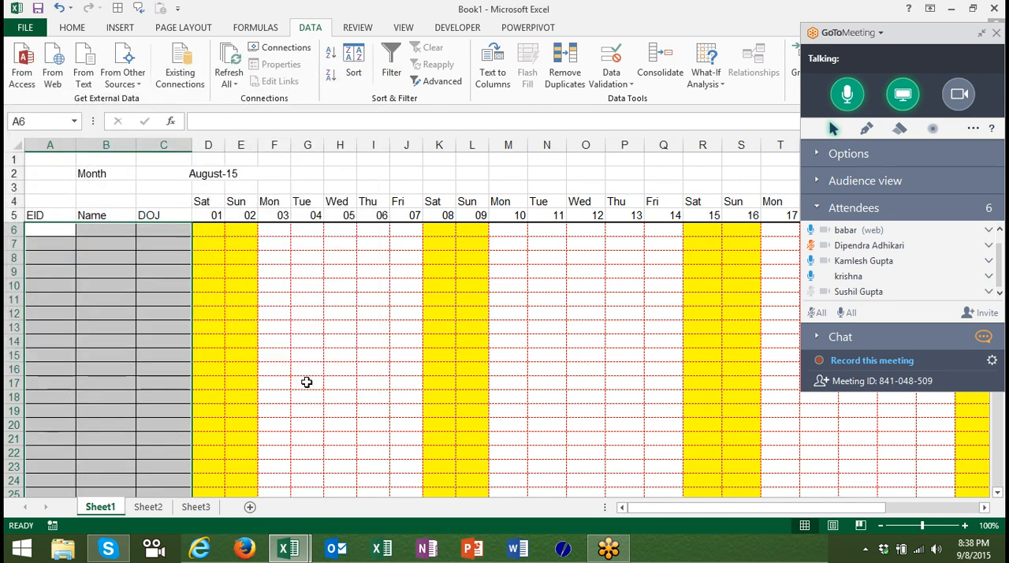
Apply all borders to the header rows A4:AH5.
key(Down)
key(Up)
key(Up)
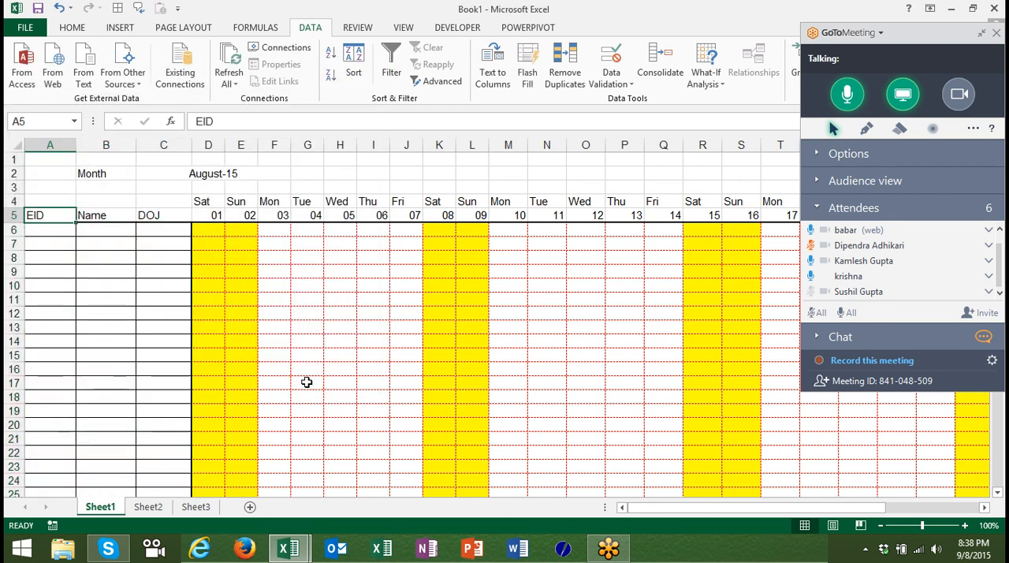
key(ctrl+shift+Right)
key(shift+Up)
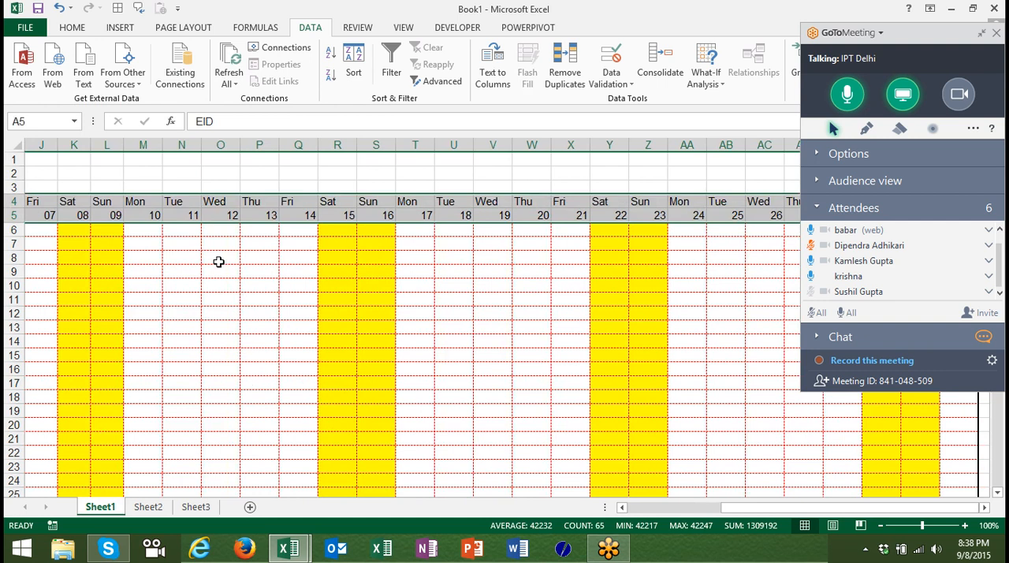
click(79, 28)
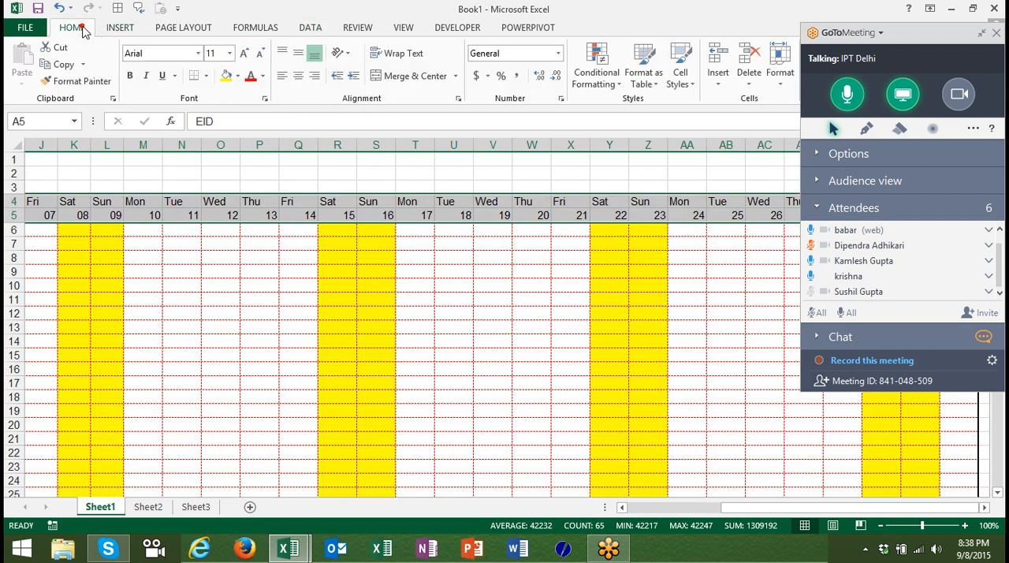
click(206, 79)
click(210, 200)
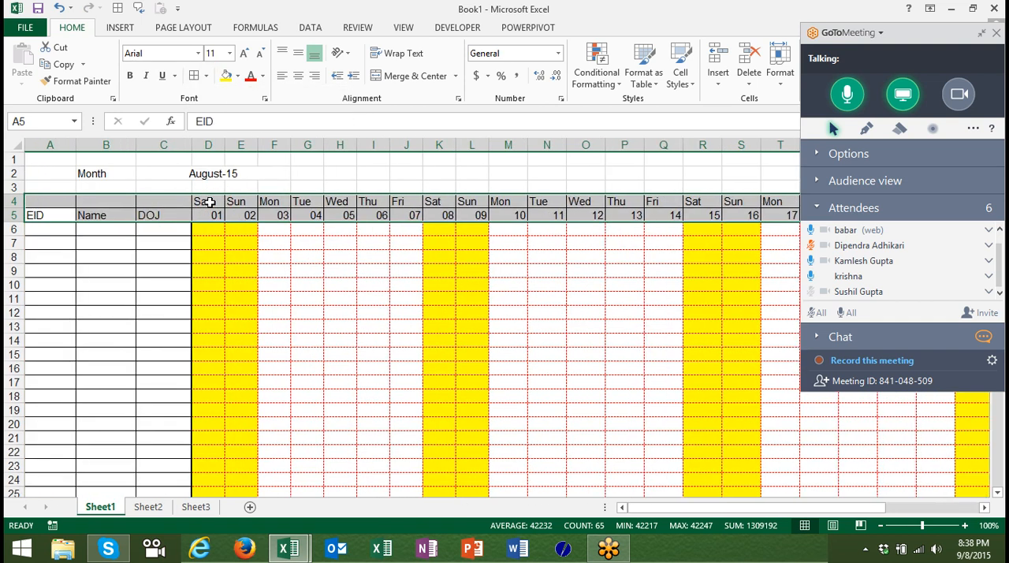
key(Down)
key(Up)
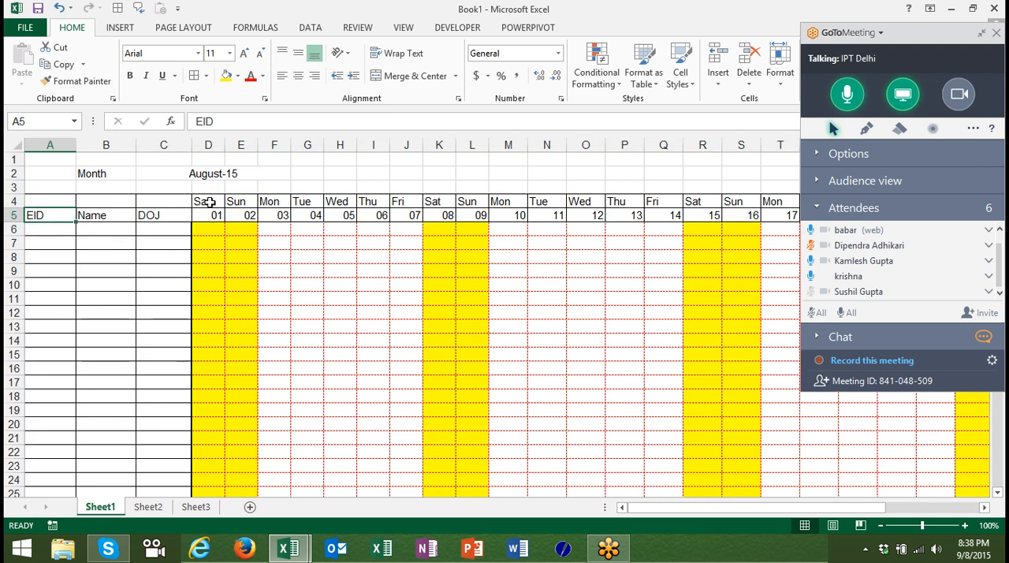
Add an Equal To highlight rule for "A" with Light Red Fill with Dark Red Text to the date grid D6:AH37.
key(Down)
key(Right)
key(Right)
key(Right)
key(shift+Right)
key(shift+Right)
key(shift+Right)
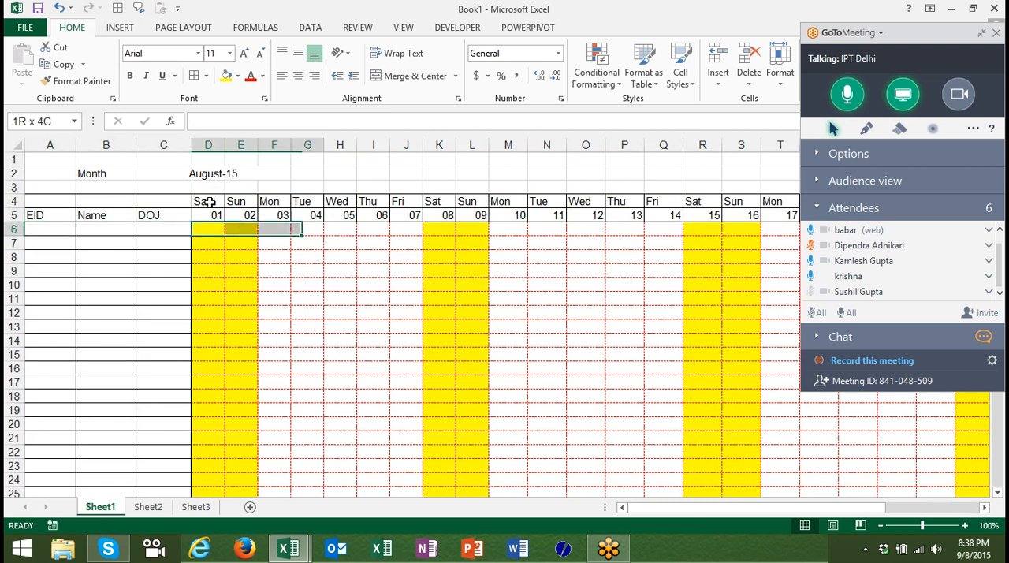
key(shift+Right)
key(shift+Right)
key(shift+Right)
key(shift+Right)
key(shift+Right)
key(shift+Right)
key(shift+Right)
key(shift+Right)
key(shift+Right)
key(shift+Right)
key(shift+Right)
key(shift+Right)
key(shift+Right)
key(shift+Right)
key(shift+Right)
key(shift+Right)
key(shift+Right)
key(shift+Right)
key(shift+Right)
key(shift+Right)
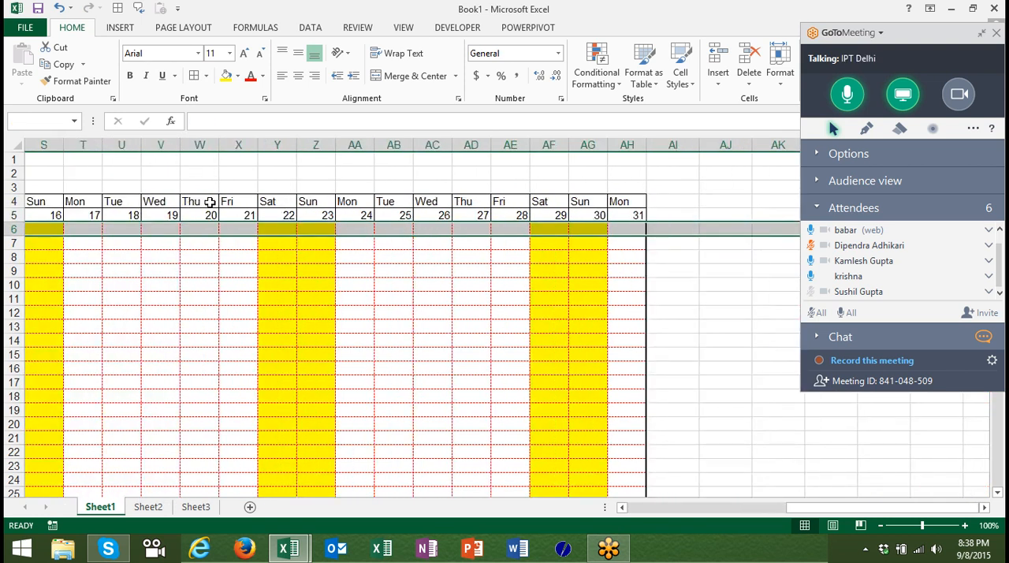
key(shift+Left)
key(shift+Left)
drag(645, 235, 646, 479)
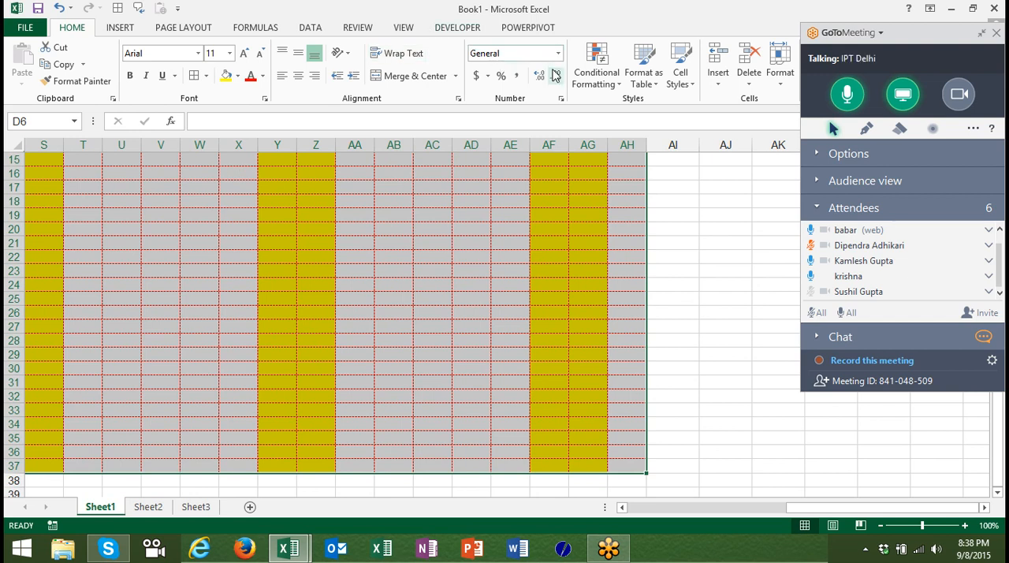
click(588, 82)
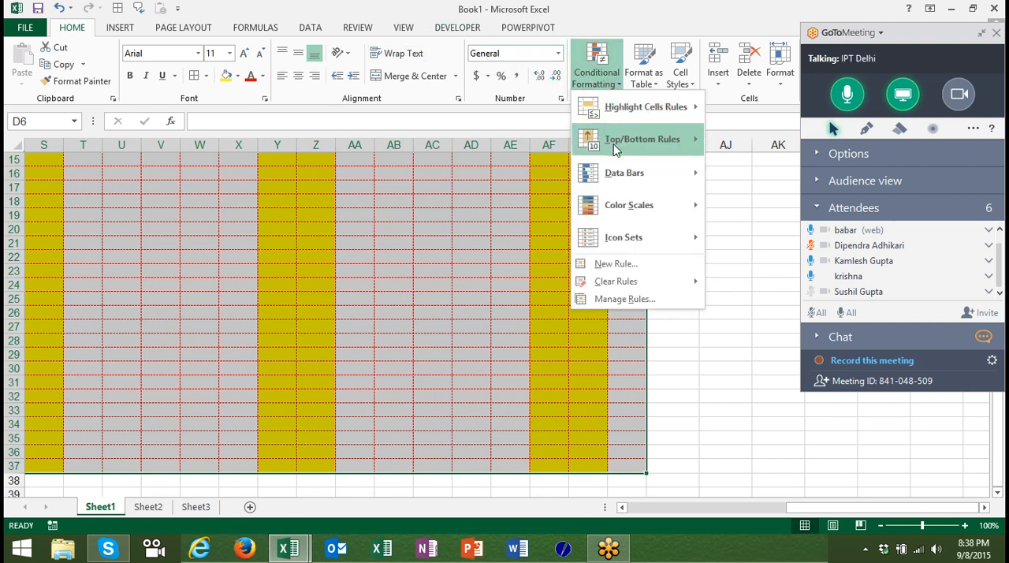
click(747, 205)
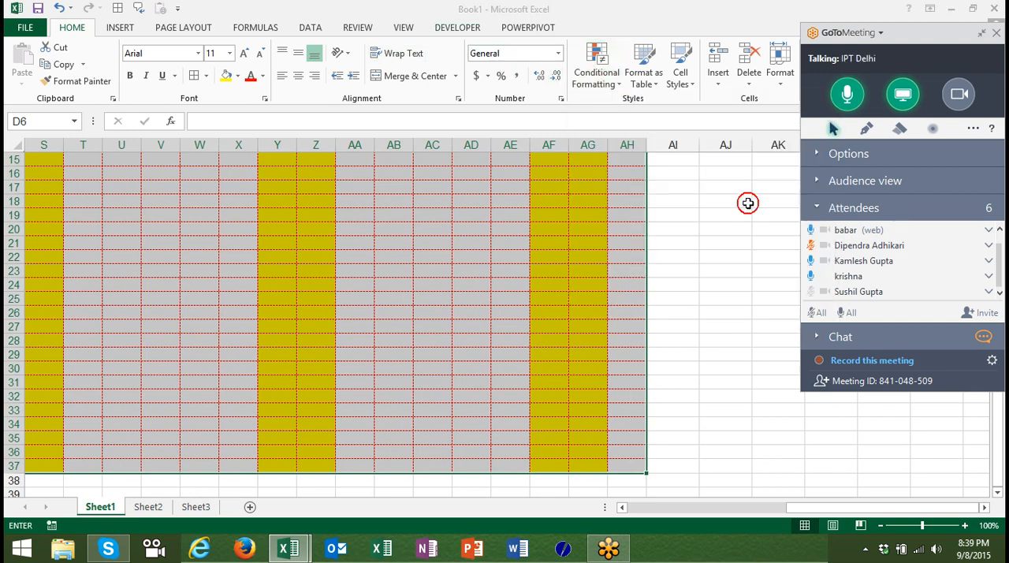
text(A)
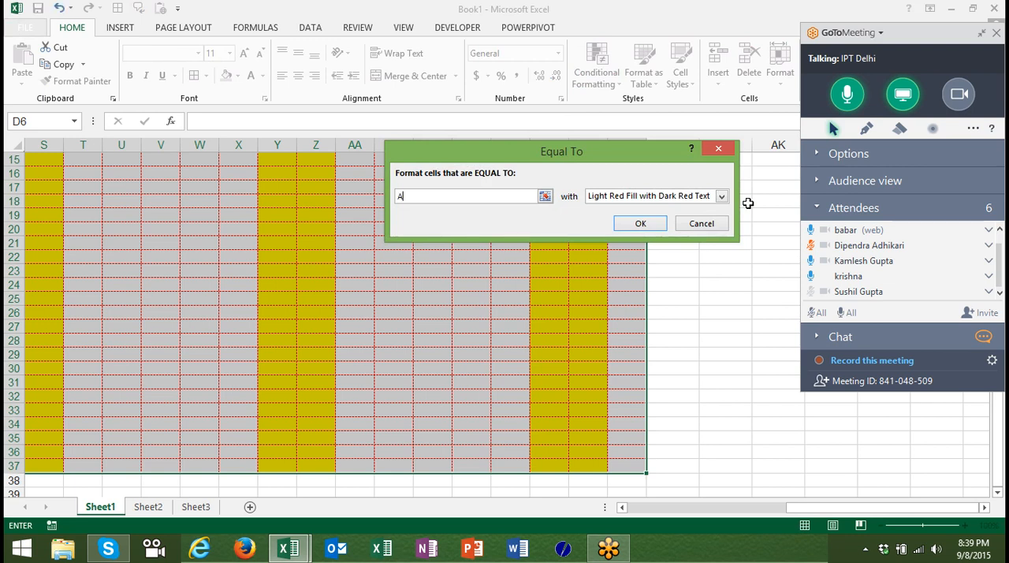
click(641, 223)
Add an Equal To highlight rule for "L" with Yellow Fill with Dark Yellow Text to D6:AH37.
click(606, 72)
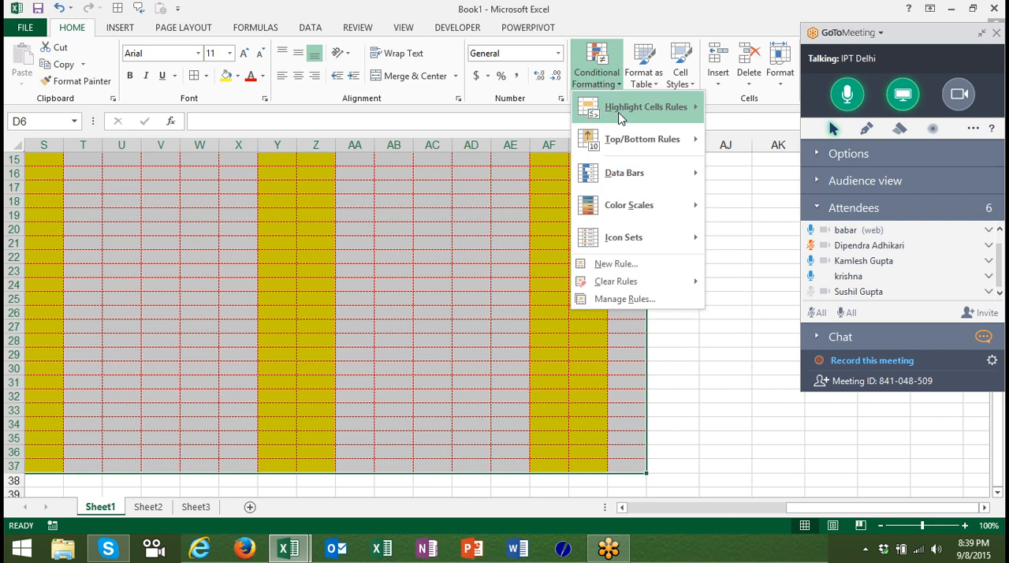
mouse_move(631, 106)
click(733, 210)
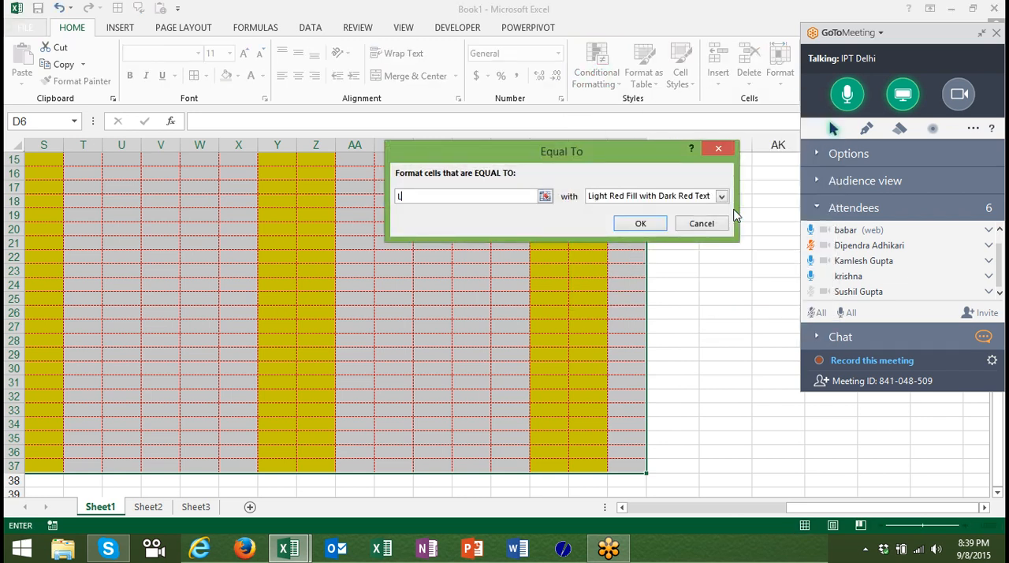
click(684, 201)
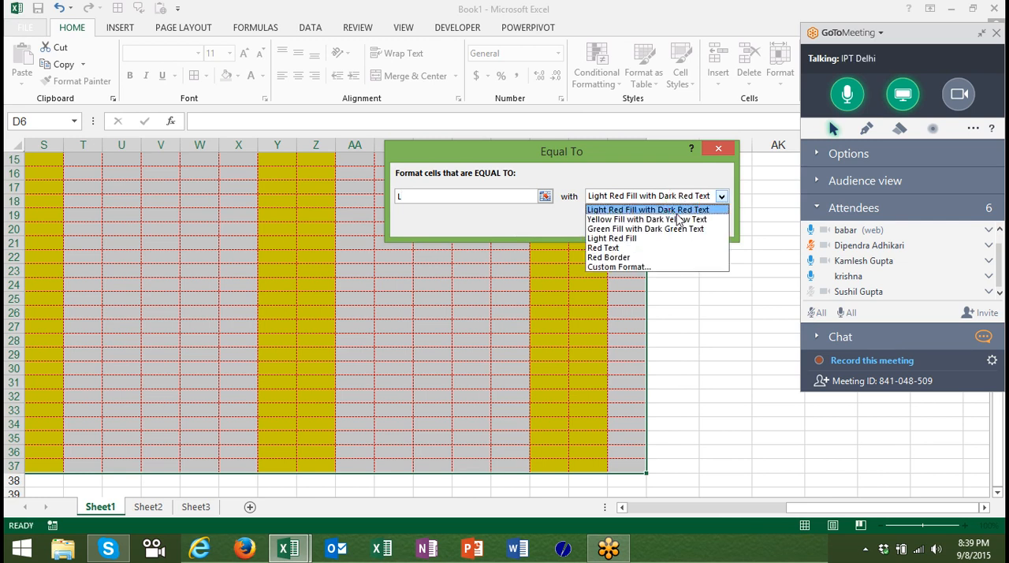
click(678, 220)
click(643, 224)
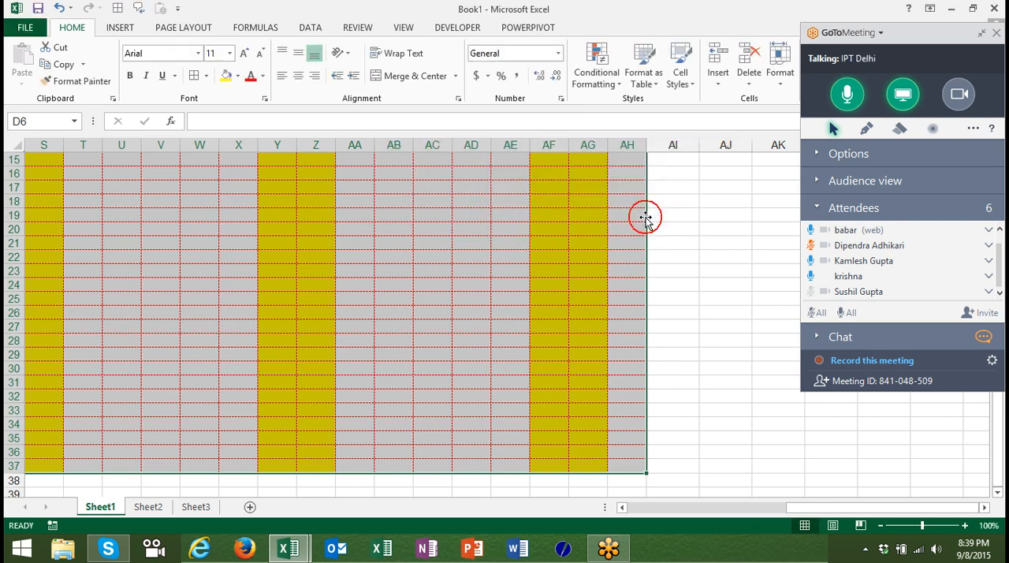
Enter L in F7 and A in G9 to test the highlight rules.
key(ctrl+Home)
key(Left)
key(Left)
key(Right)
key(Right)
key(Right)
key(Right)
key(Down)
key(Down)
key(Right)
text(L)
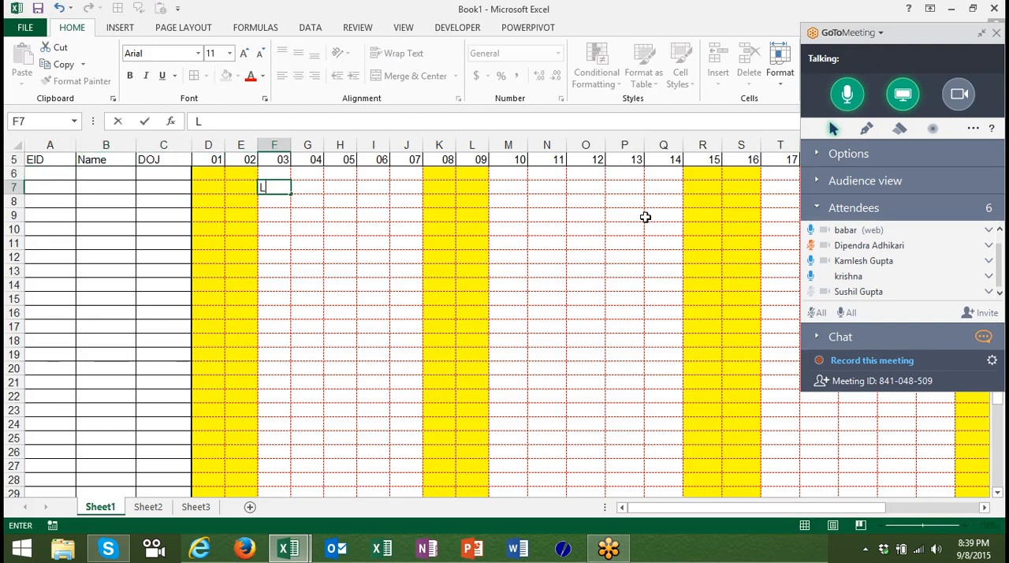
key(Right)
key(Down)
key(Down)
text(A)
key(Right)
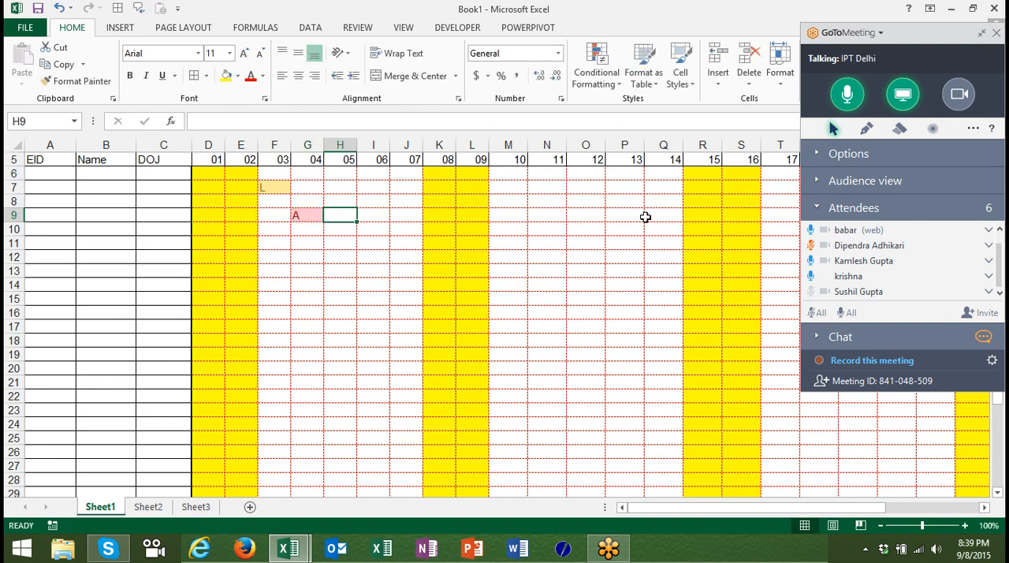
Enter employee IDs 1 and 2 in A6 and A7.
key(Left)
key(Left)
key(Left)
key(Left)
key(Left)
key(Left)
key(Left)
key(Up)
key(Up)
key(Up)
text(1)
key(Return)
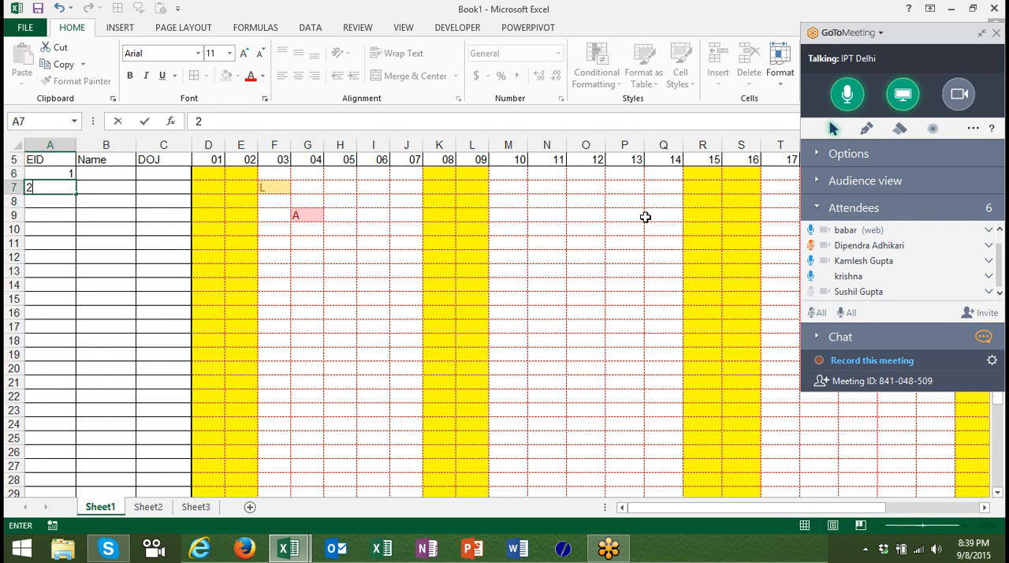
text(2)
key(Return)
Fill the EID series from A6:A7 down to A37 without formatting.
key(Up)
key(Up)
key(shift+Down)
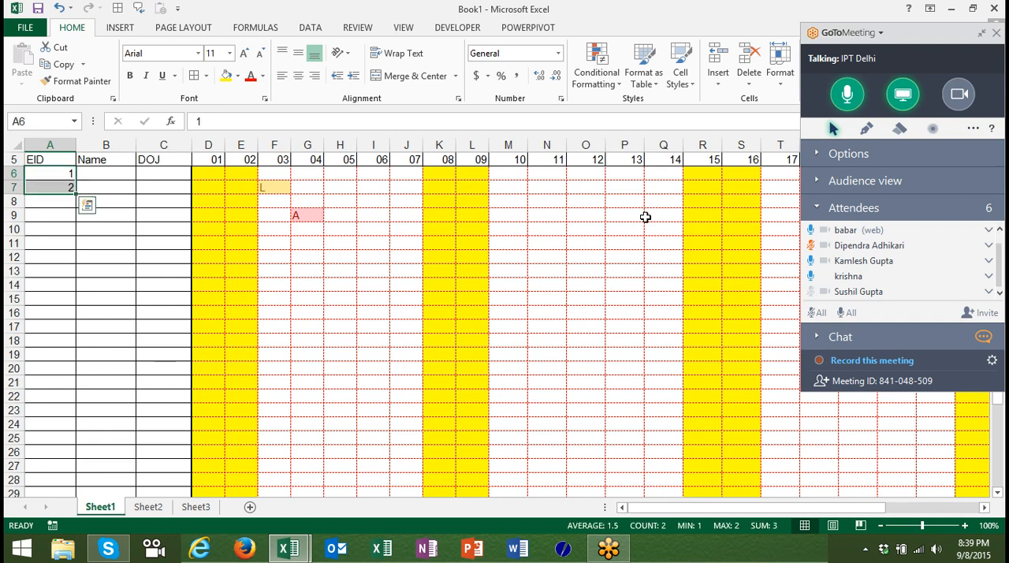
drag(76, 193, 75, 254)
click(83, 259)
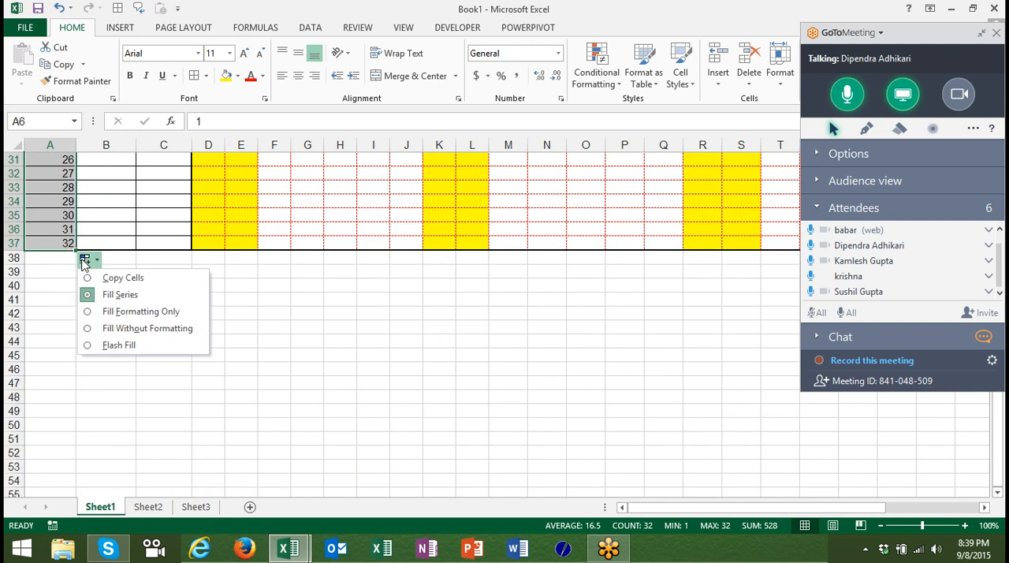
click(110, 329)
Review the formula of the weekend conditional formatting rule on D6 and close the rule dialogs without changes.
key(Up)
key(Up)
key(Up)
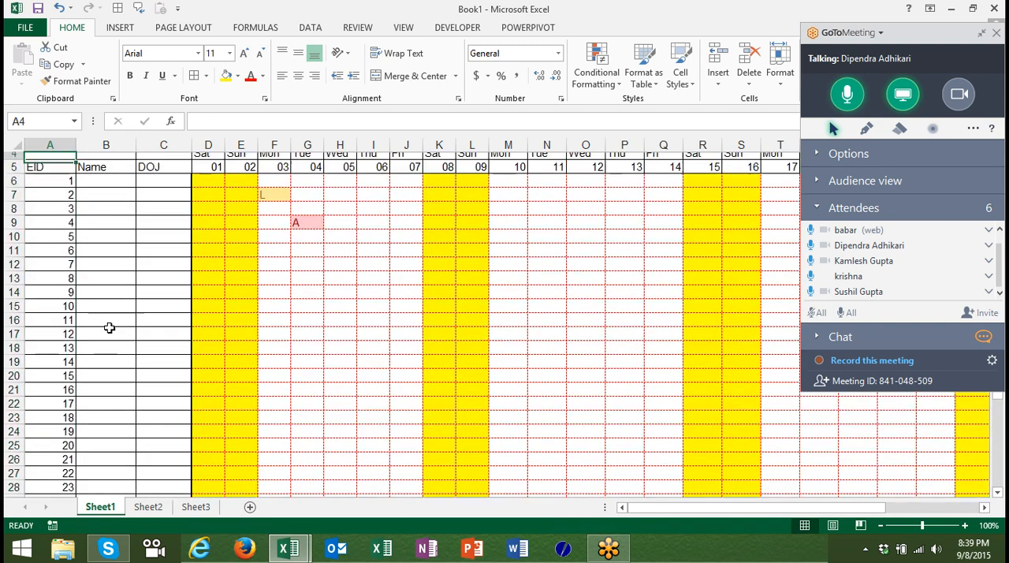
key(Down)
key(Right)
key(Right)
key(Right)
key(Down)
key(Down)
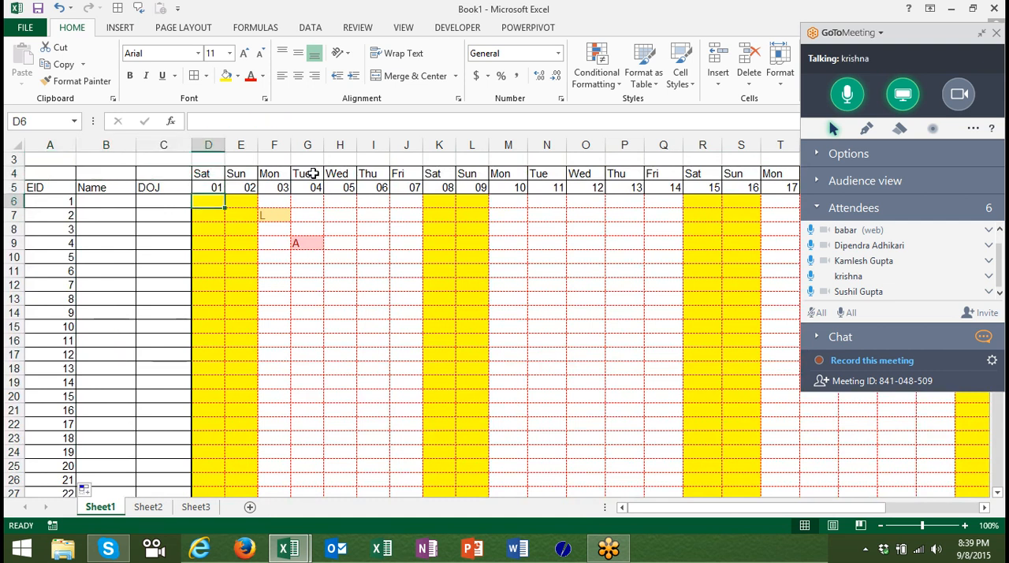
click(593, 75)
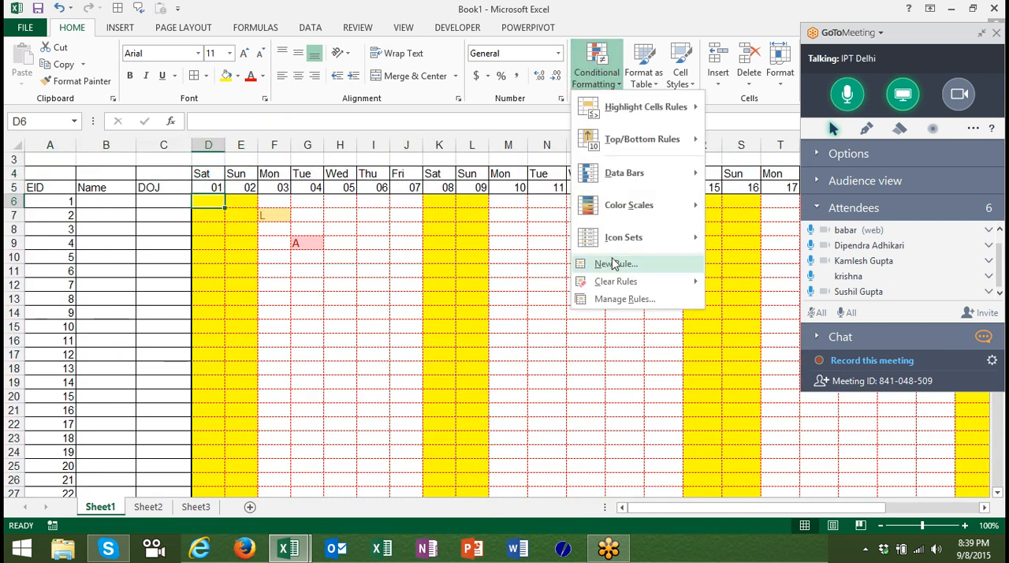
click(614, 299)
double_click(484, 218)
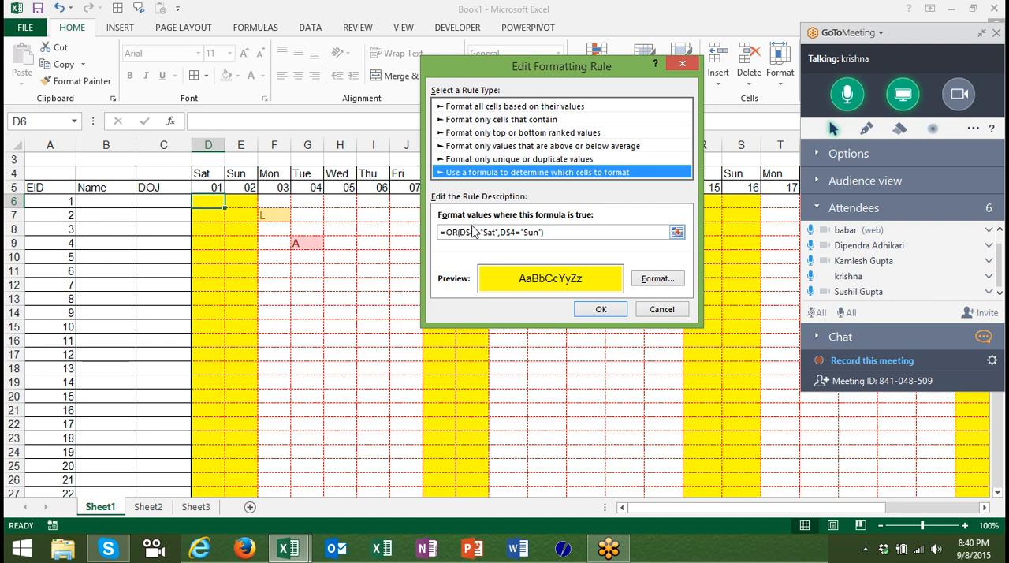
key(Return)
key(Return)
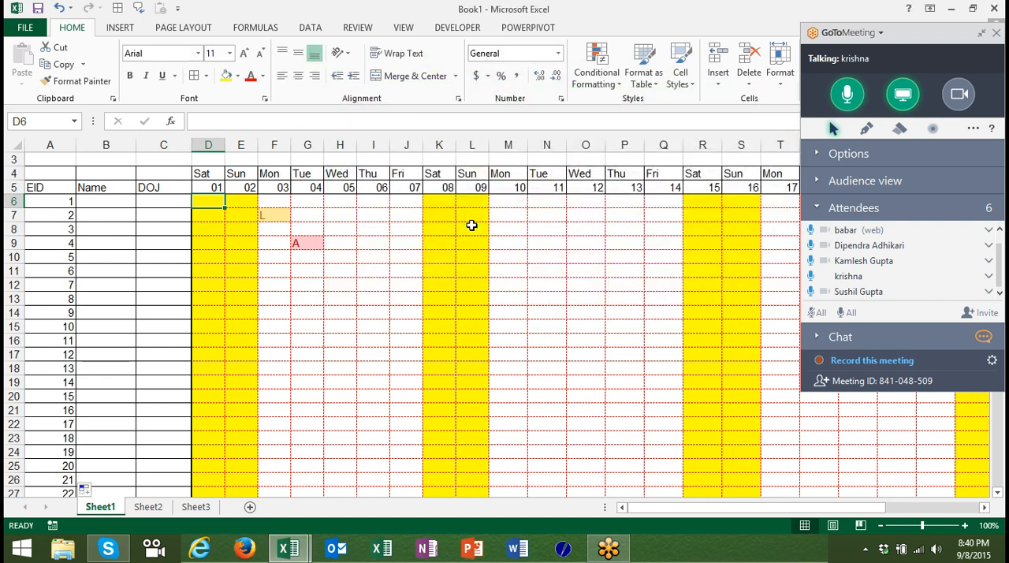
On Sheet2, enter 52 in A2 and a relative reference formula =A2 in B2.
click(150, 508)
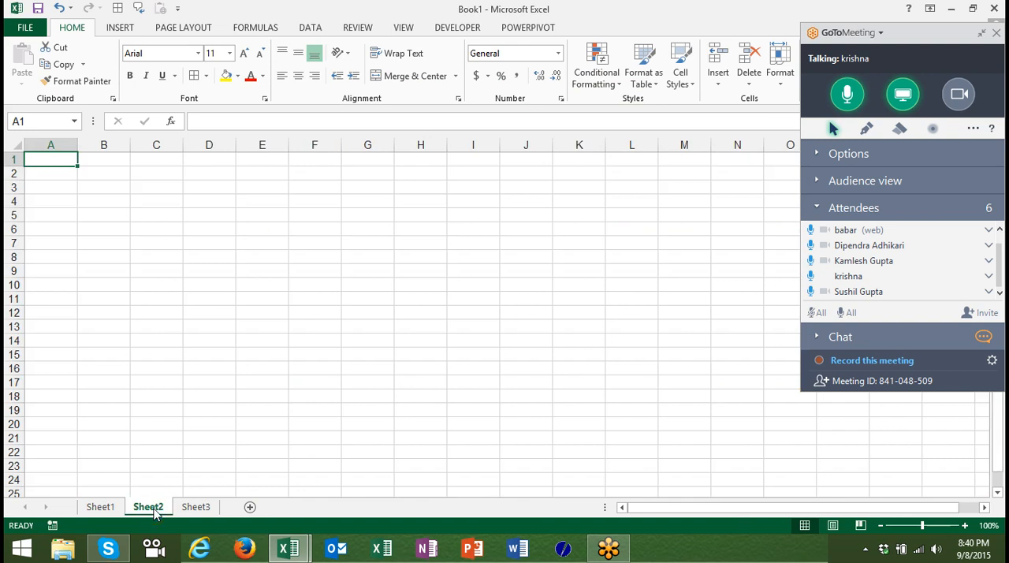
key(Right)
key(Right)
key(Down)
key(Left)
key(Left)
text(52)
key(Right)
key(Right)
key(Left)
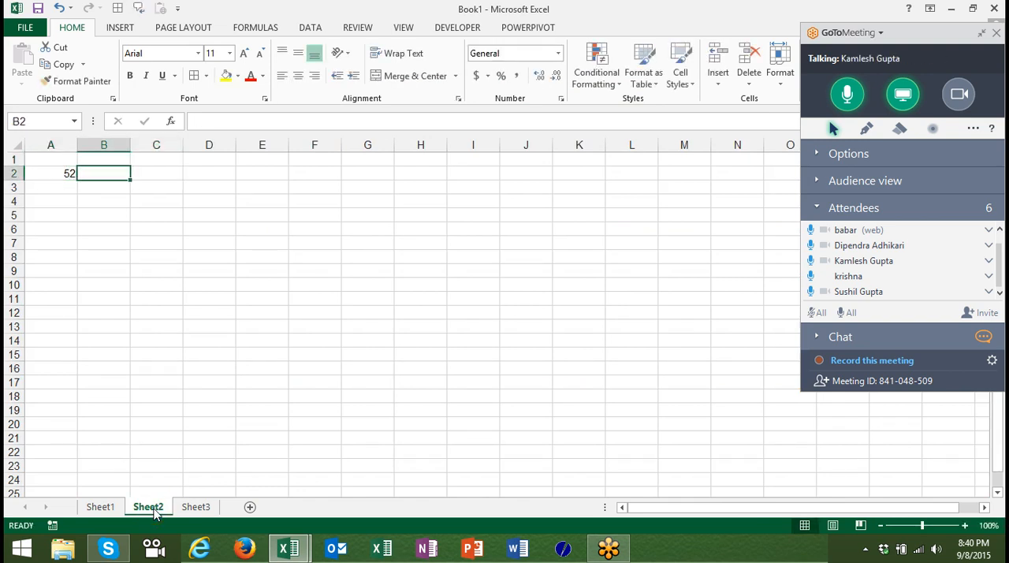
text(=)
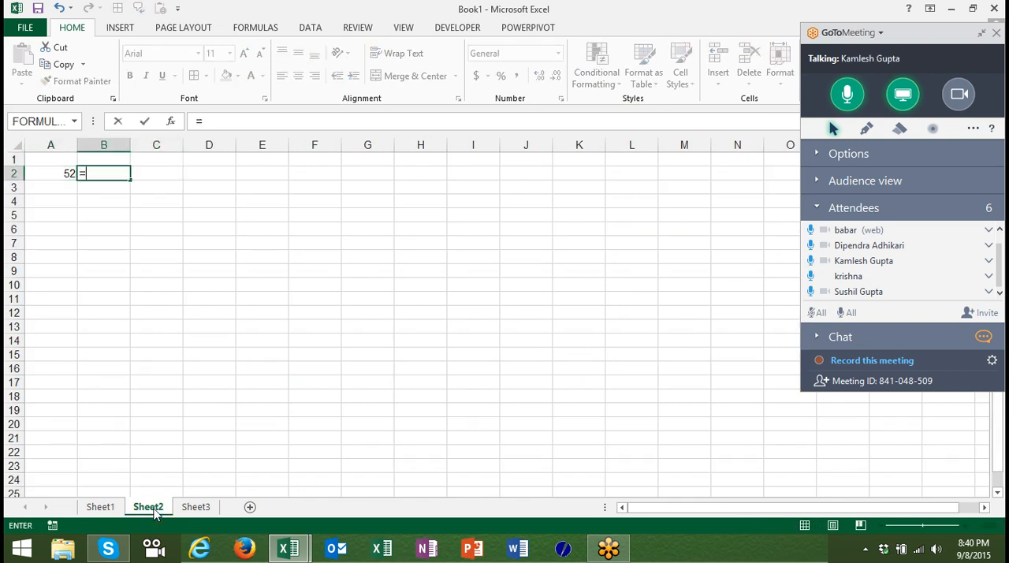
click(57, 172)
key(Return)
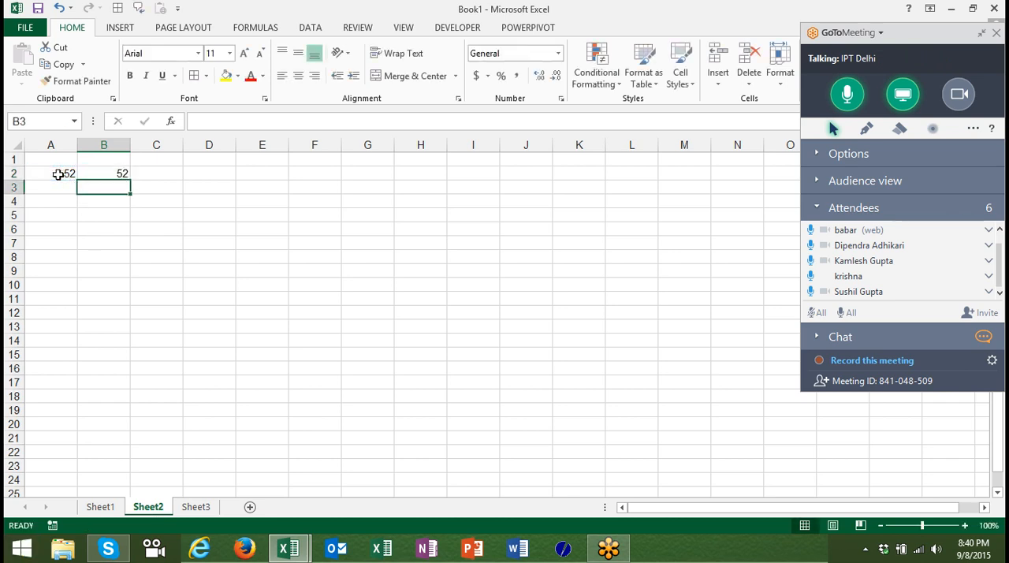
Copy the B2 formula down to B3 and inspect the reference in the copied formula.
key(Up)
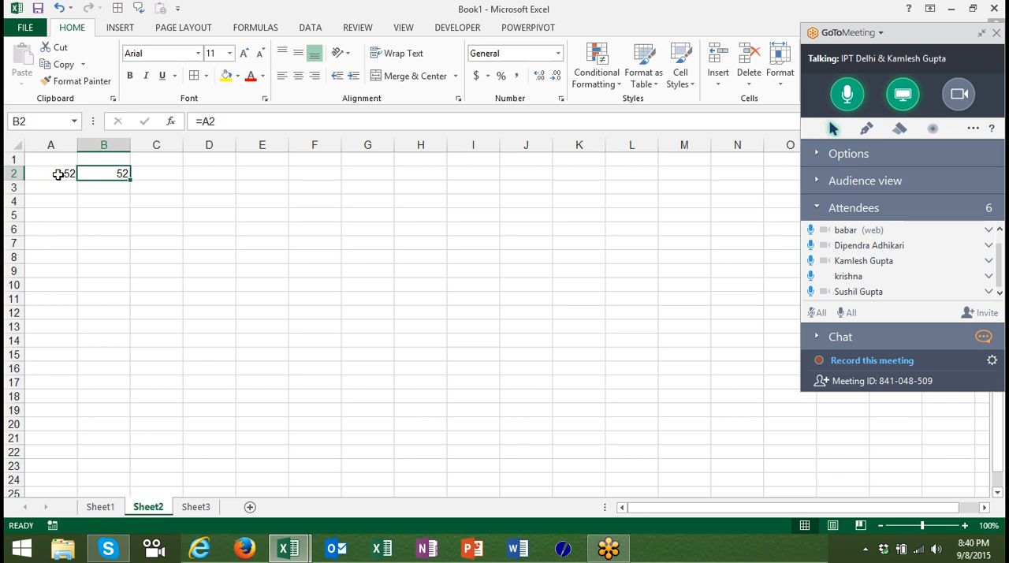
key(ctrl+c)
key(Down)
key(ctrl+v)
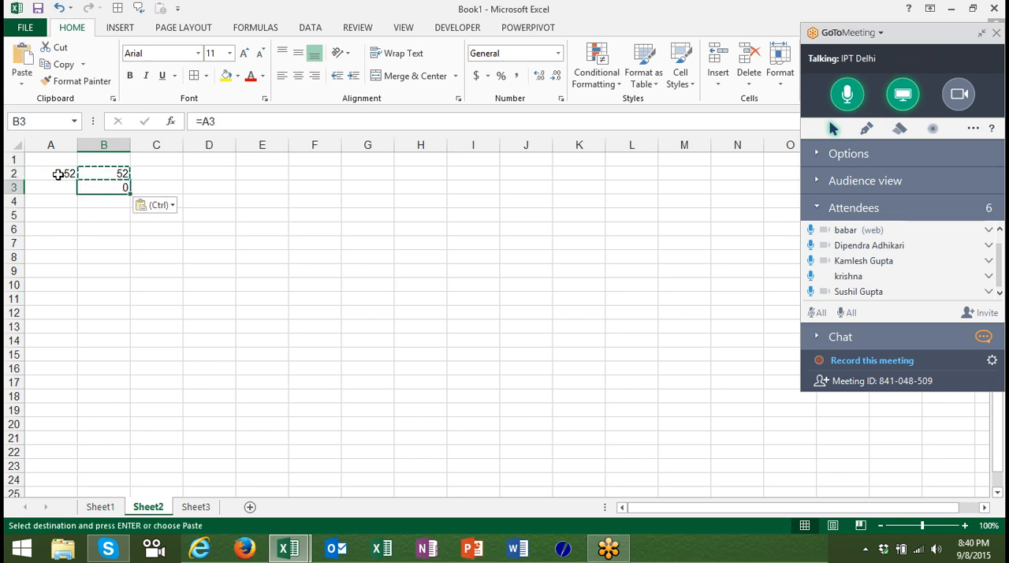
click(75, 187)
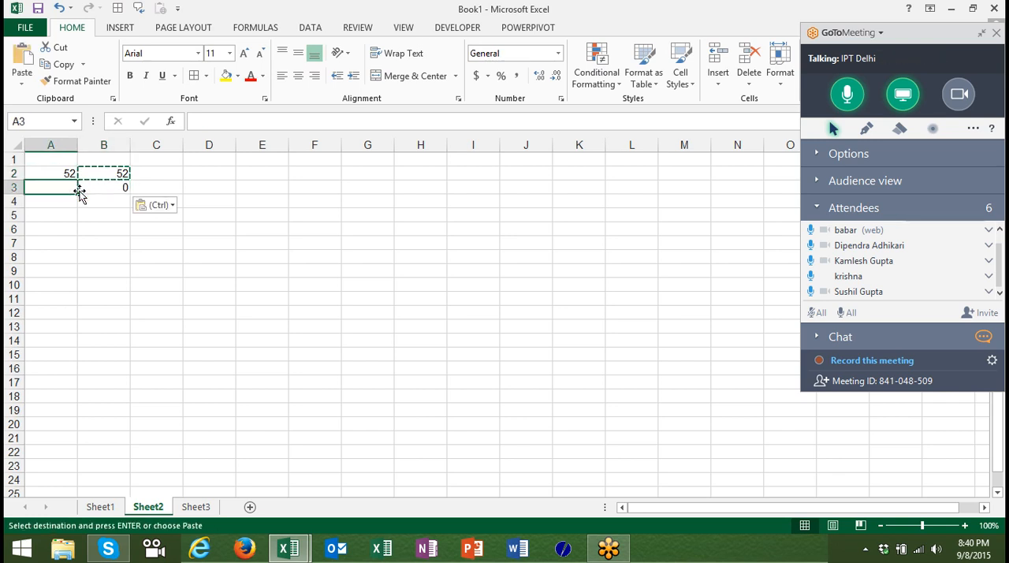
double_click(124, 187)
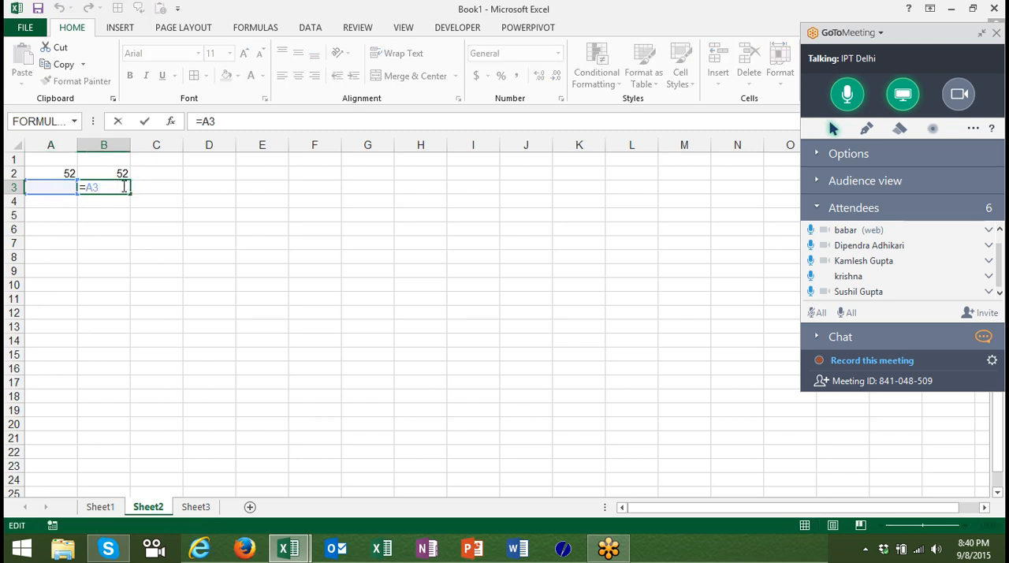
key(Escape)
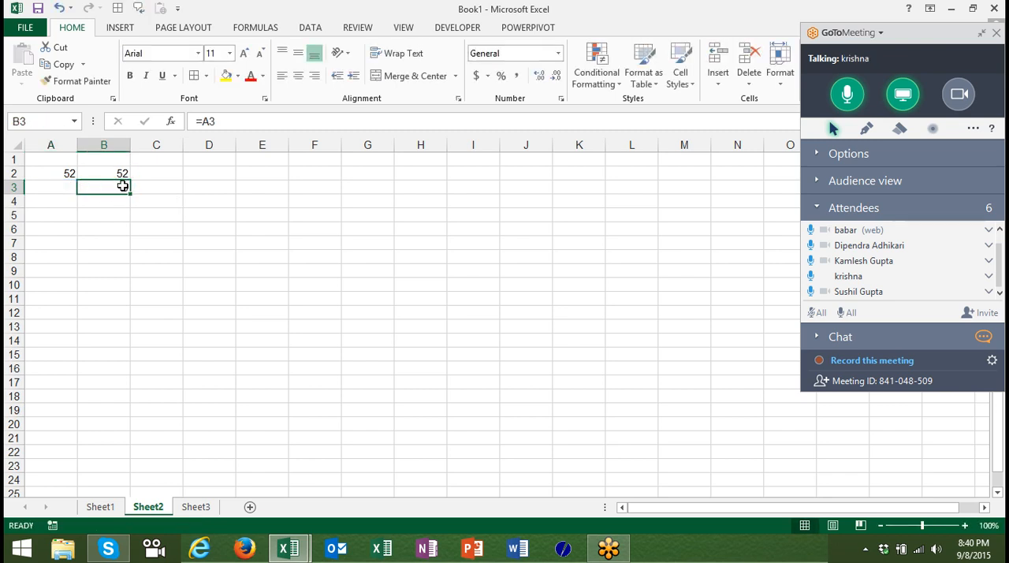
Copy the B3 formula across to C3 and inspect its column reference.
key(ctrl+c)
key(Right)
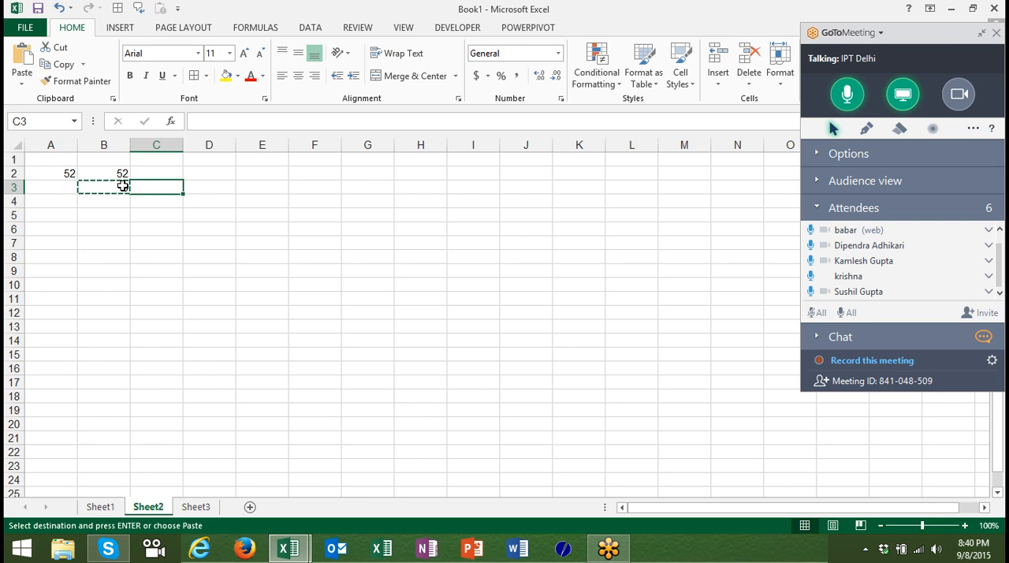
key(ctrl+v)
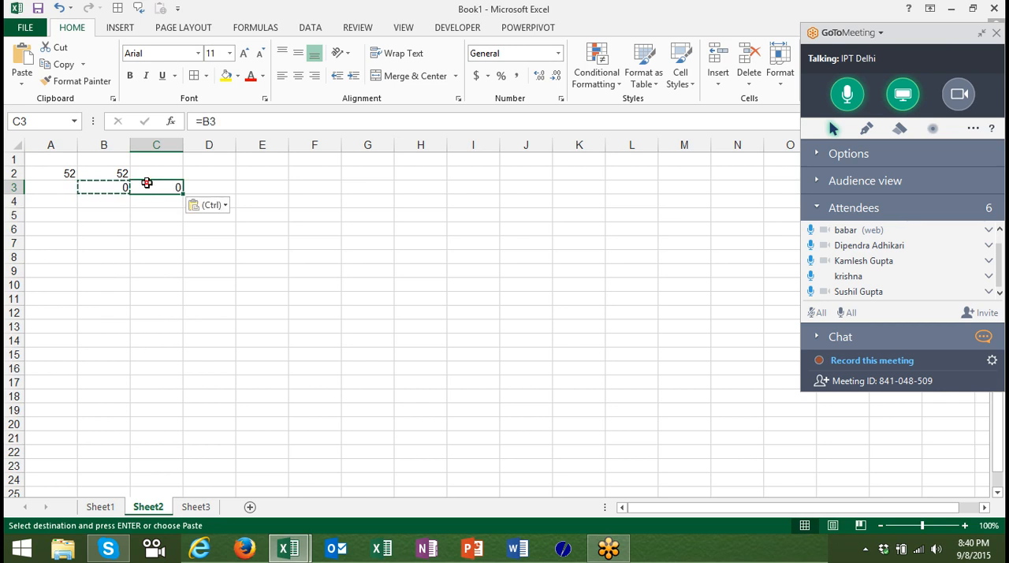
double_click(148, 186)
key(Escape)
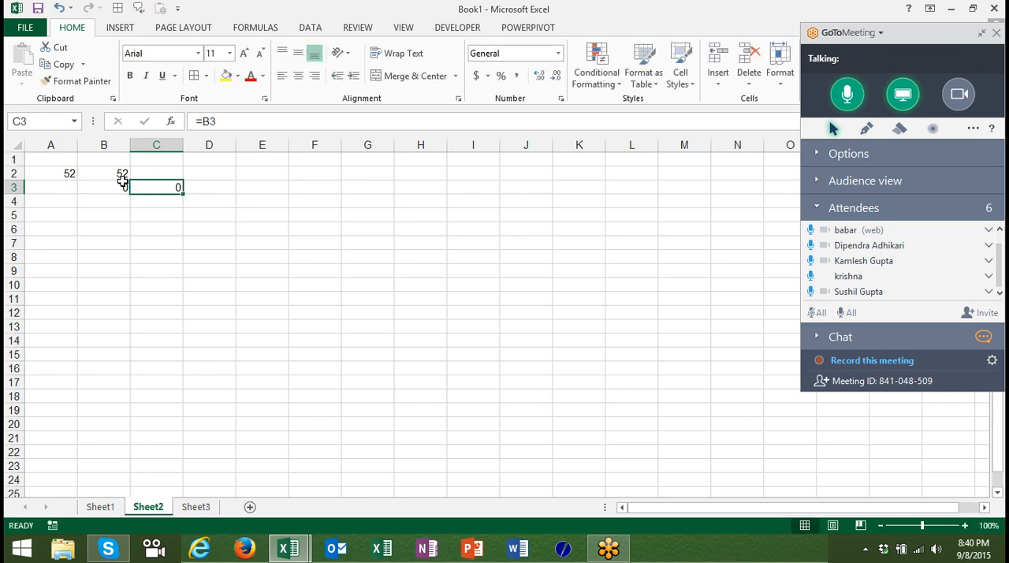
Lock the column in B2's formula by changing it to =$A2.
click(103, 171)
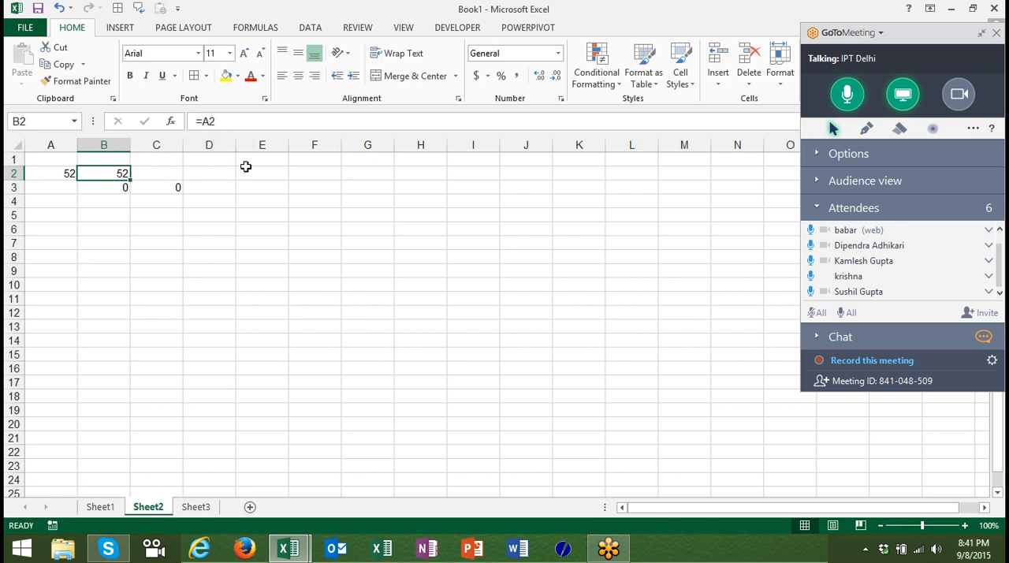
click(204, 121)
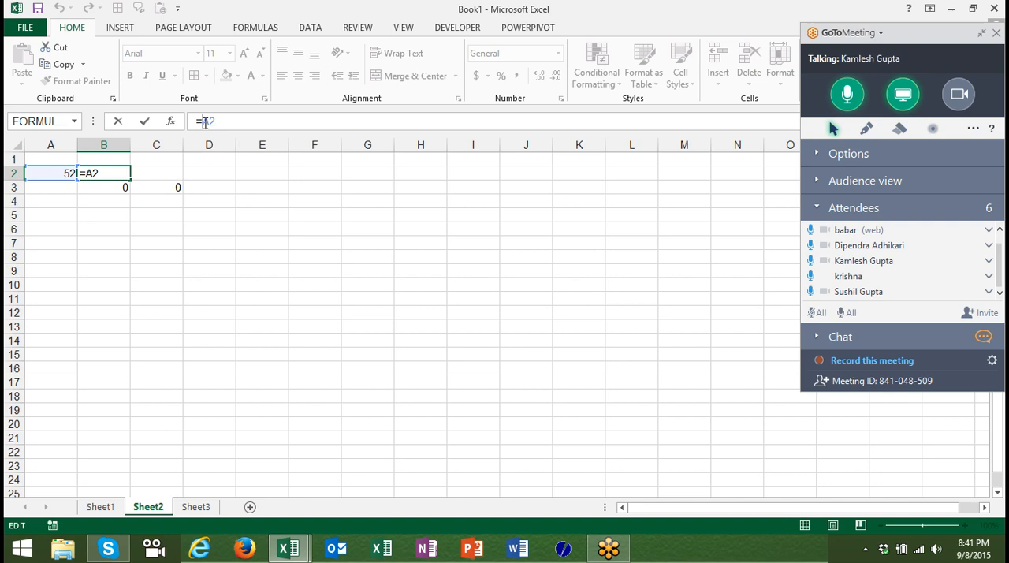
text($)
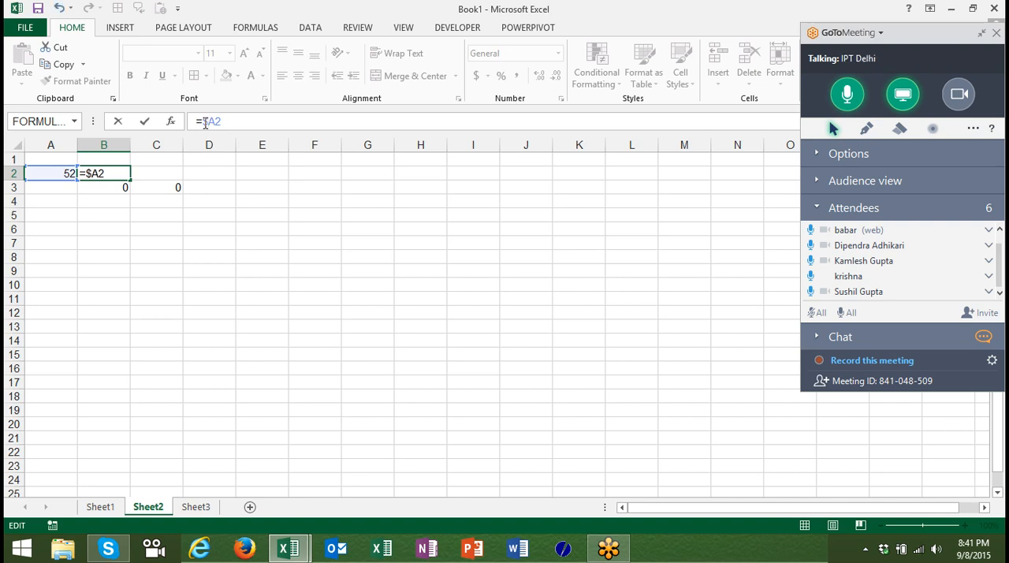
key(Return)
key(Up)
Copy the column-locked formula from B2 to B3:B15 and check the references in the pasted cells.
key(ctrl+c)
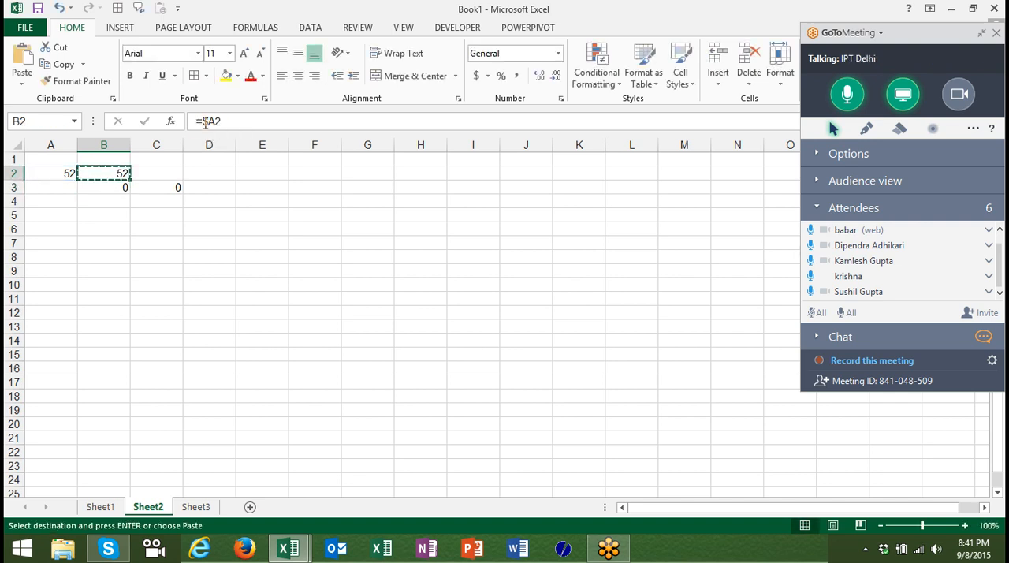
key(Down)
key(shift+Down)
key(shift+Down)
key(shift+Down)
key(shift+Down)
key(shift+Down)
key(shift+Down)
key(shift+Down)
key(shift+Down)
key(shift+Down)
key(shift+Down)
key(shift+Down)
key(shift+Down)
key(ctrl+v)
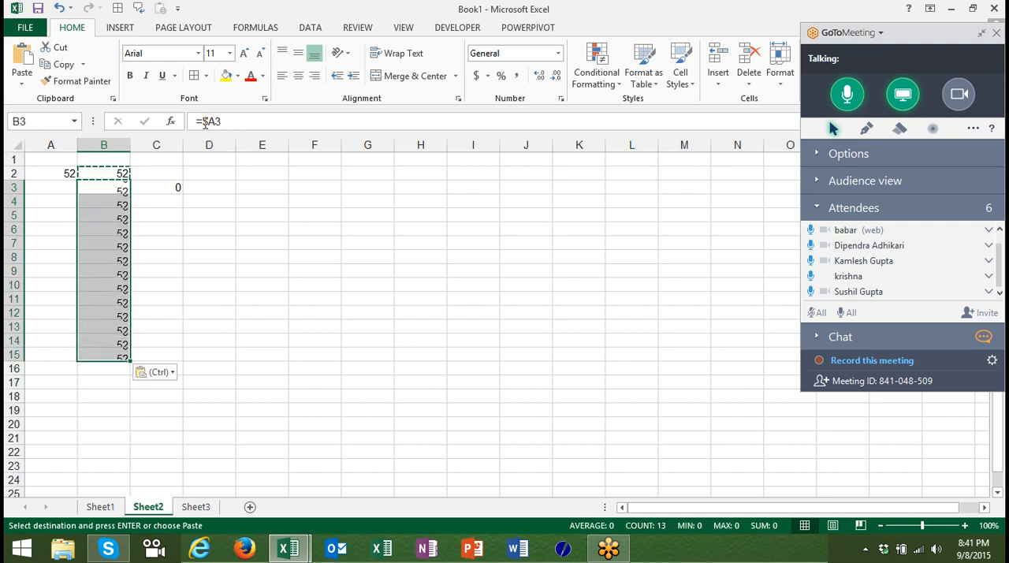
click(95, 216)
click(102, 253)
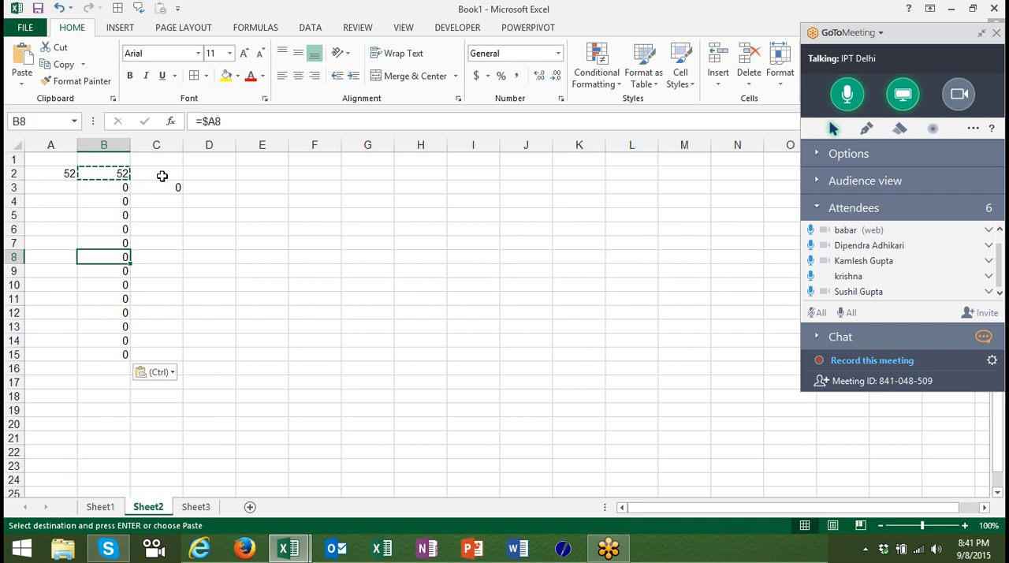
Fill C2 with the column-locked formula from B2 and inspect its reference.
double_click(162, 175)
text(`)
key(Escape)
key(ctrl+r)
double_click(162, 175)
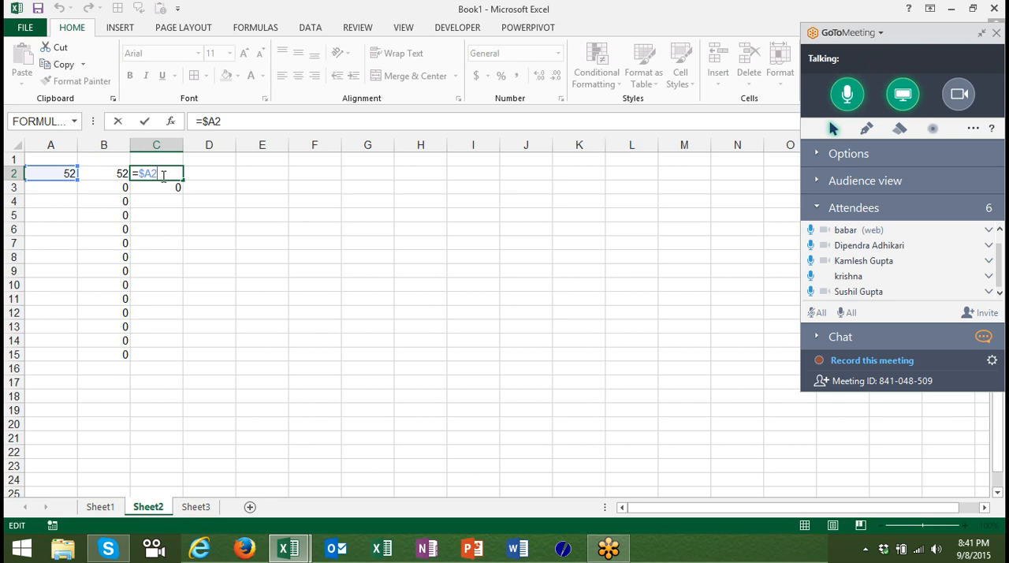
key(Escape)
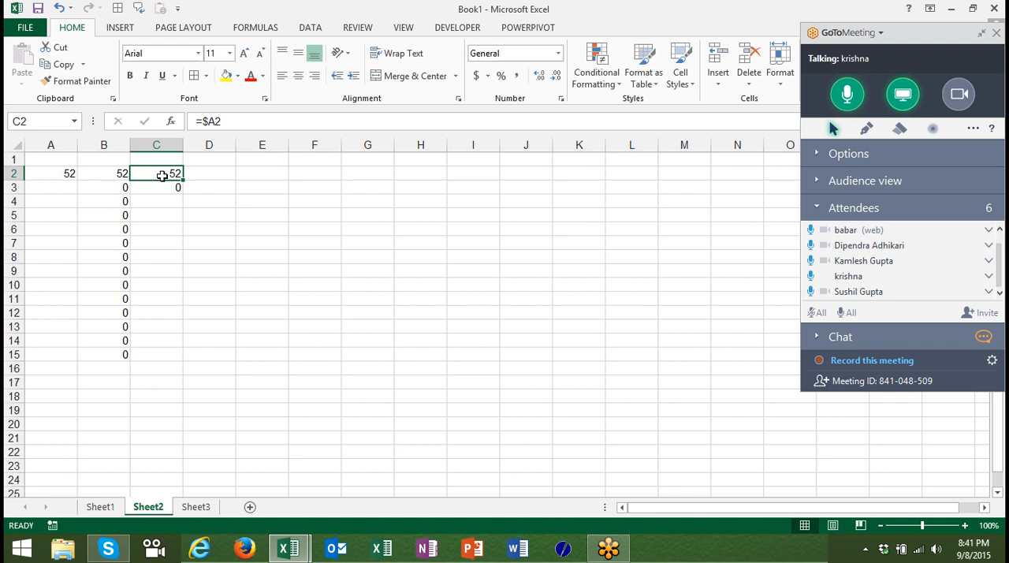
Change B2's formula to lock the row instead of the column, as =A$2.
key(Left)
click(208, 120)
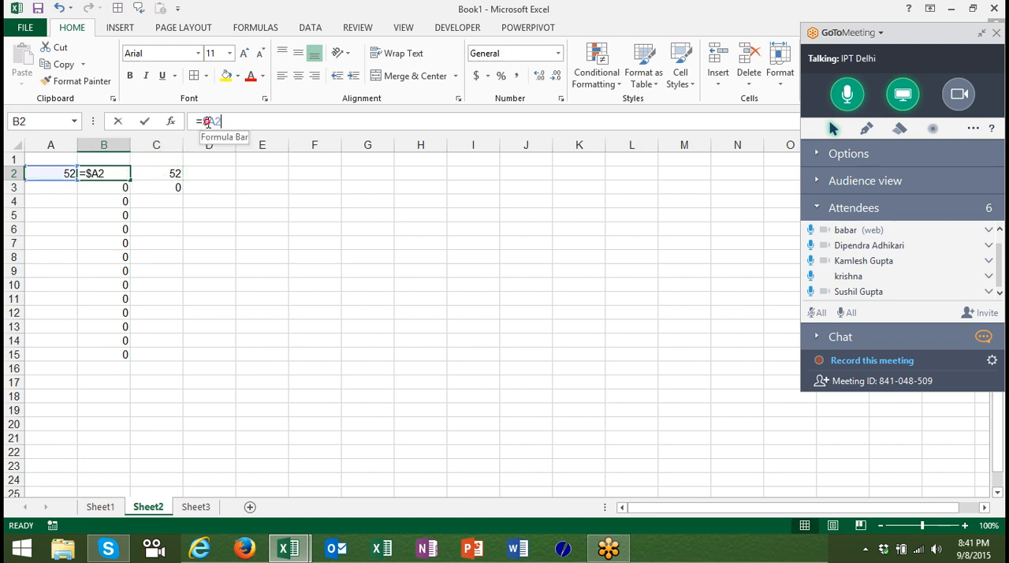
key(BackSpace)
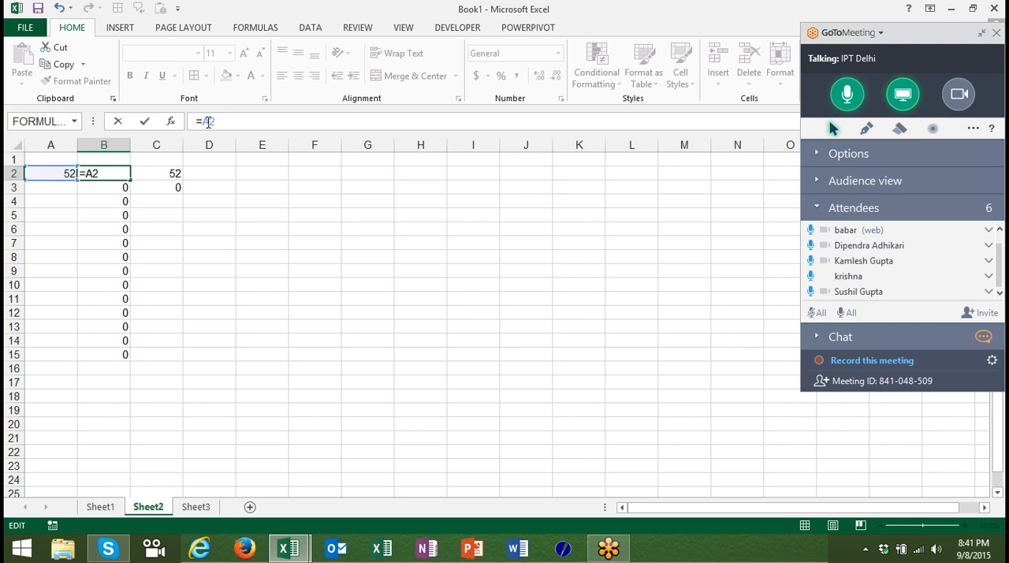
key(Return)
key(Up)
Copy the row-locked formula from B2 to D5.
key(ctrl+c)
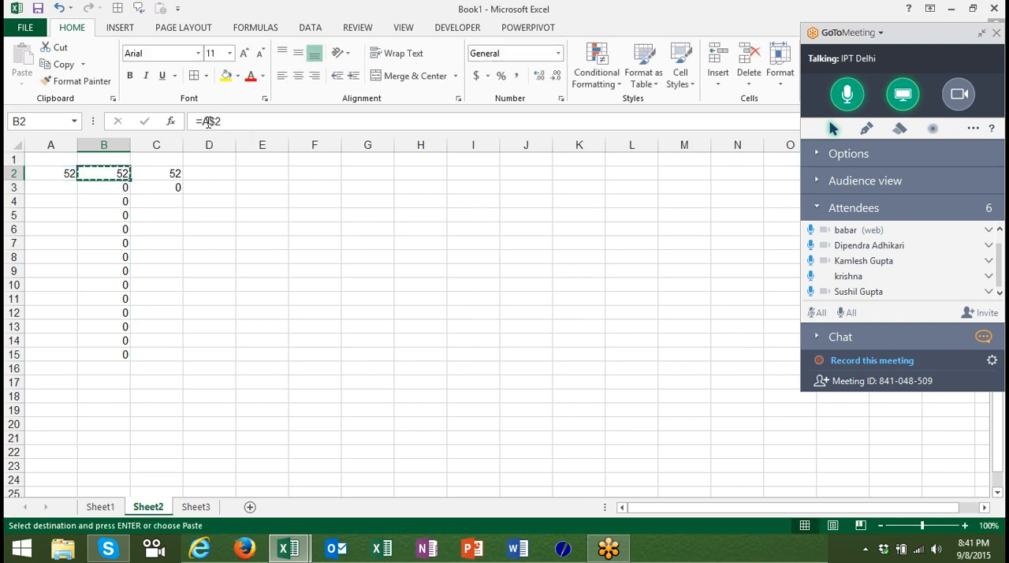
key(Right)
key(Right)
key(Down)
key(Down)
key(Down)
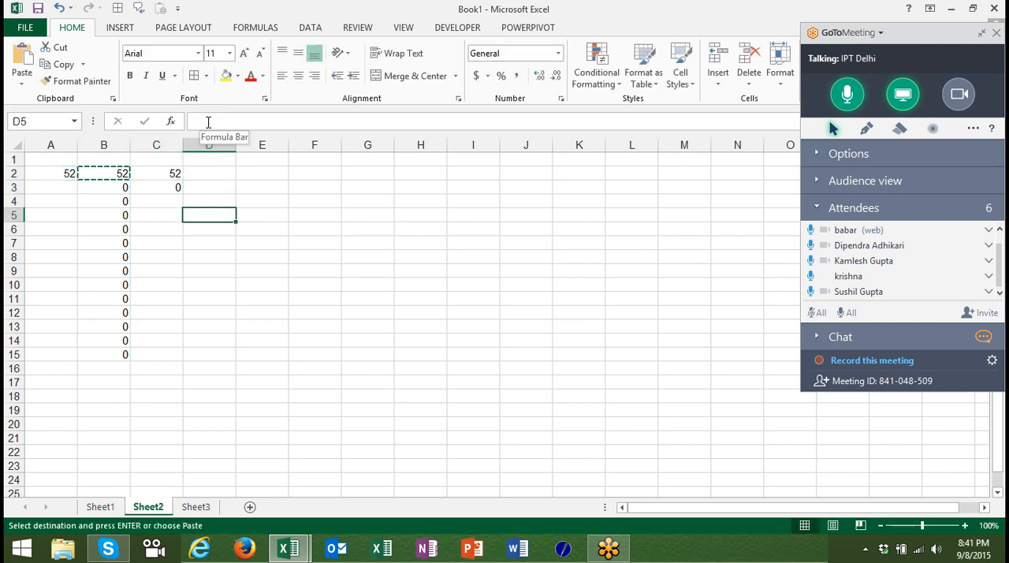
key(ctrl+v)
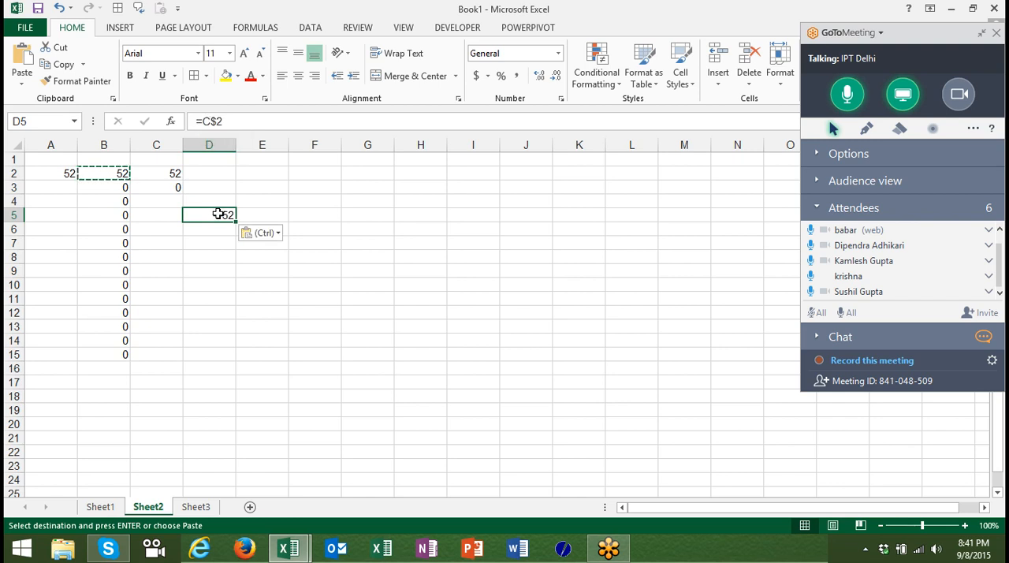
Make the reference in D5 fully absolute by changing the formula to =$C$2.
click(204, 120)
text($)
key(Return)
key(Up)
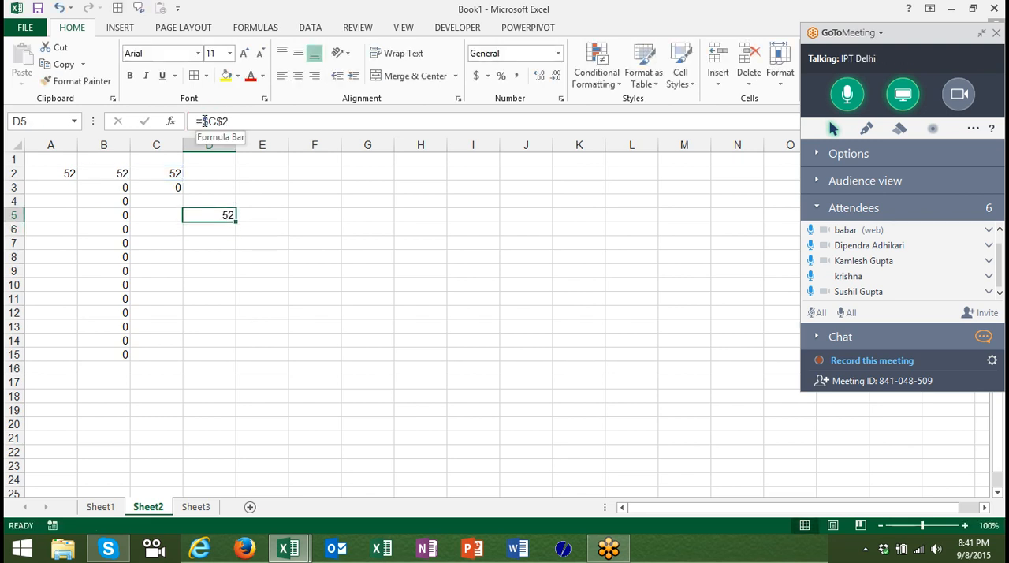
Copy the absolute-reference formula from D5 to G10, E13 and E9.
key(ctrl+c)
click(352, 283)
key(ctrl+v)
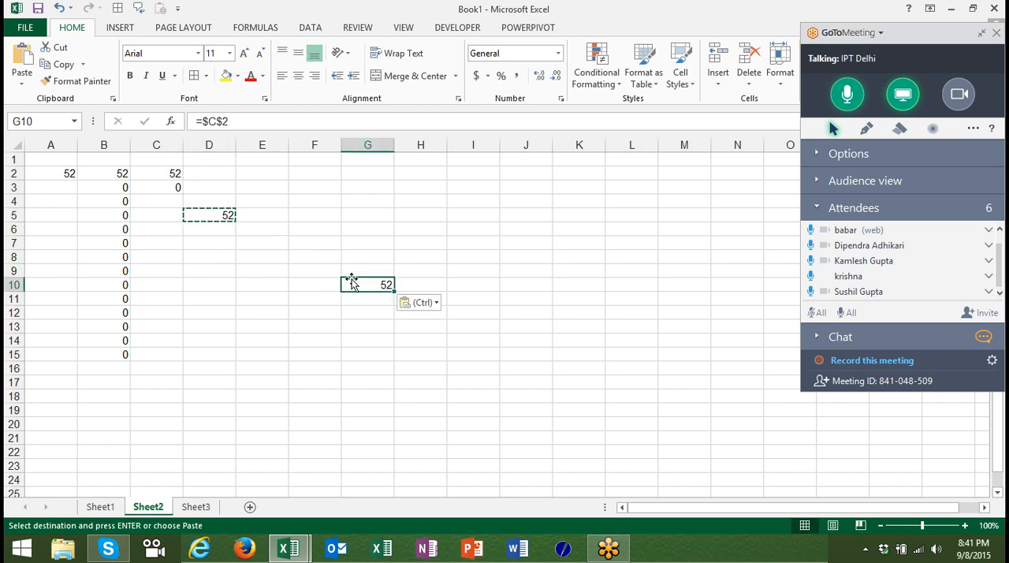
click(268, 329)
key(ctrl+v)
click(245, 274)
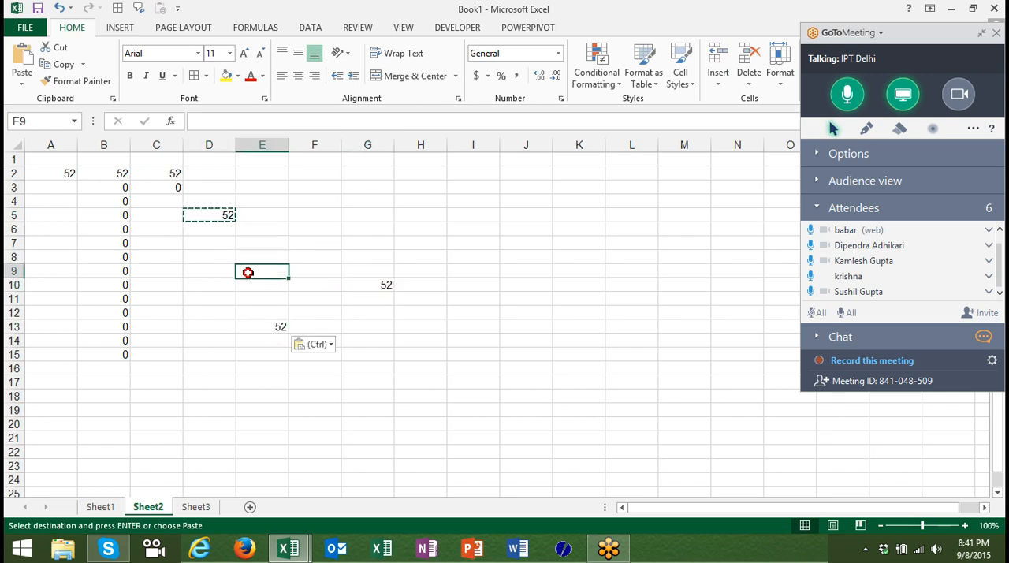
key(ctrl+v)
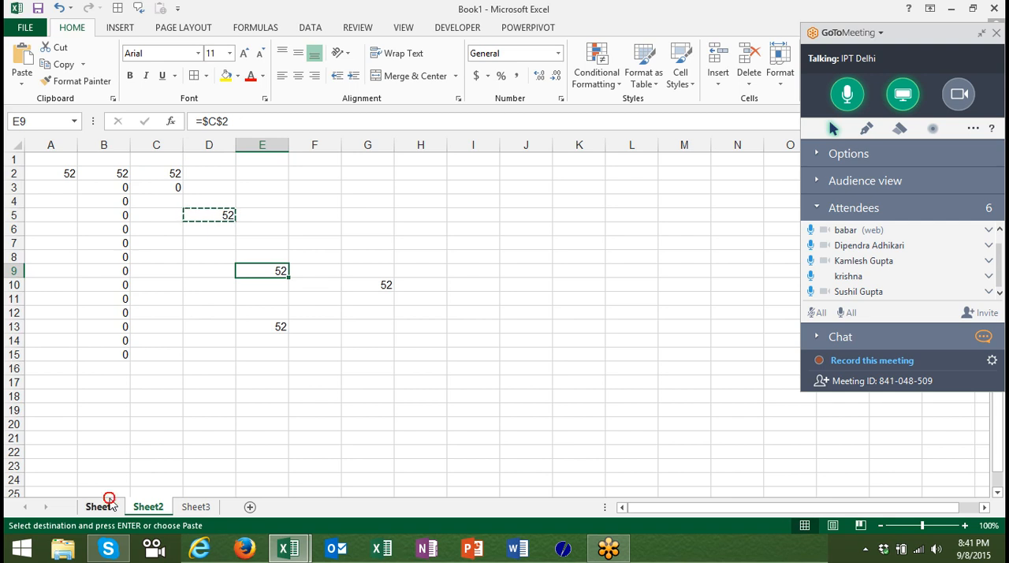
Return to Sheet1 and open the weekend conditional formatting rule for D6 to examine the row locking in its formula.
click(103, 505)
click(606, 69)
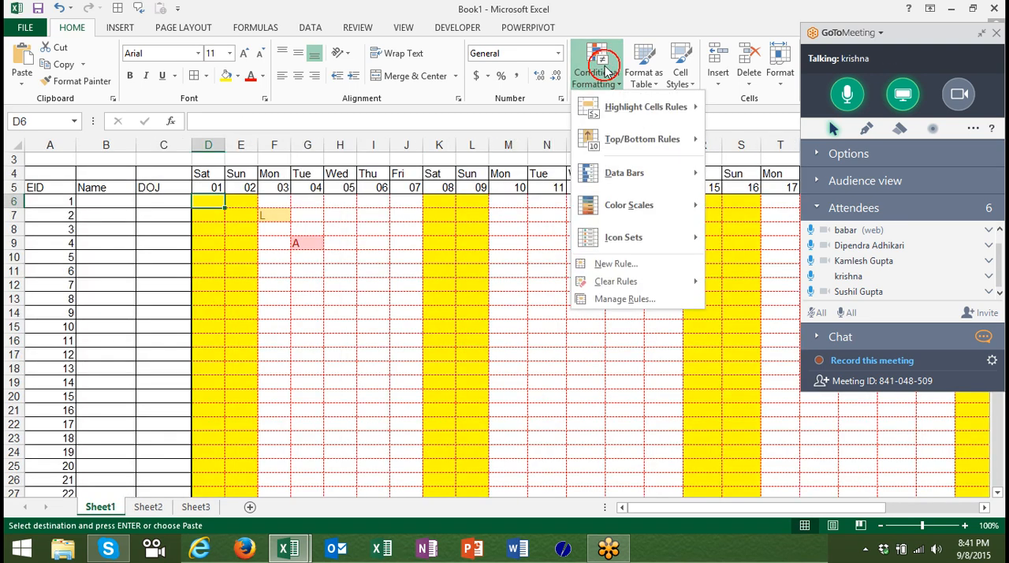
click(620, 298)
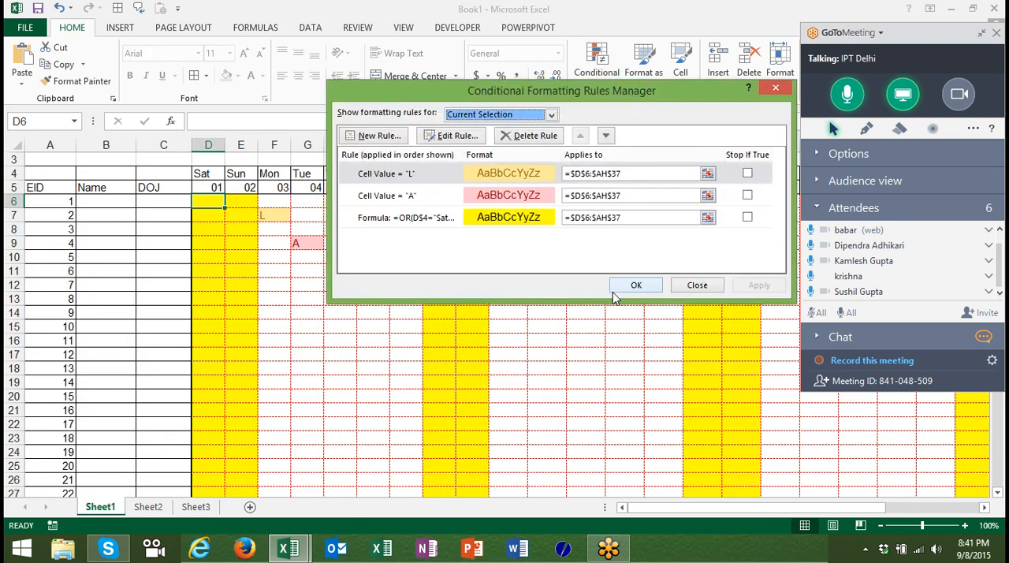
click(541, 221)
double_click(541, 221)
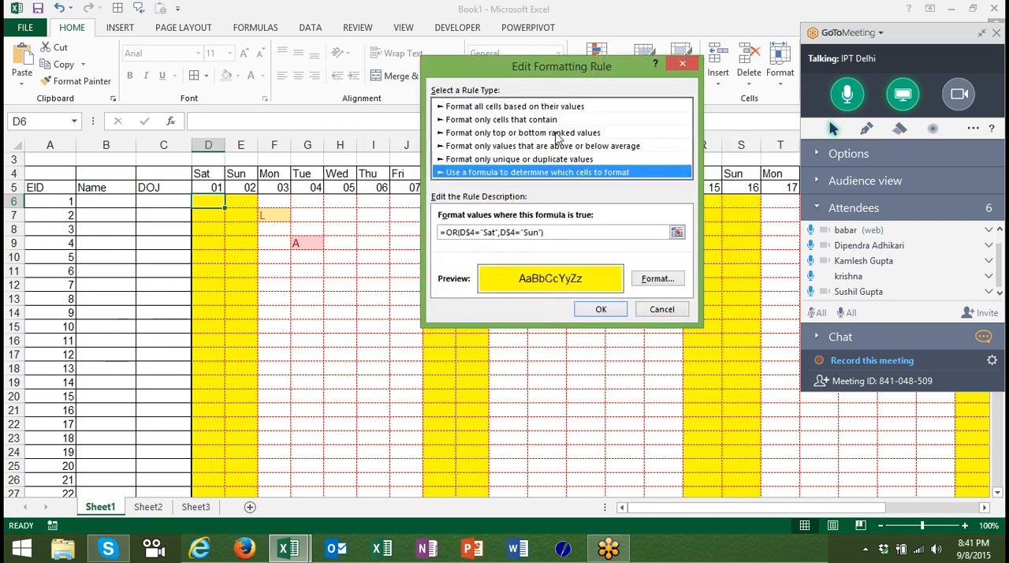
drag(559, 67, 635, 168)
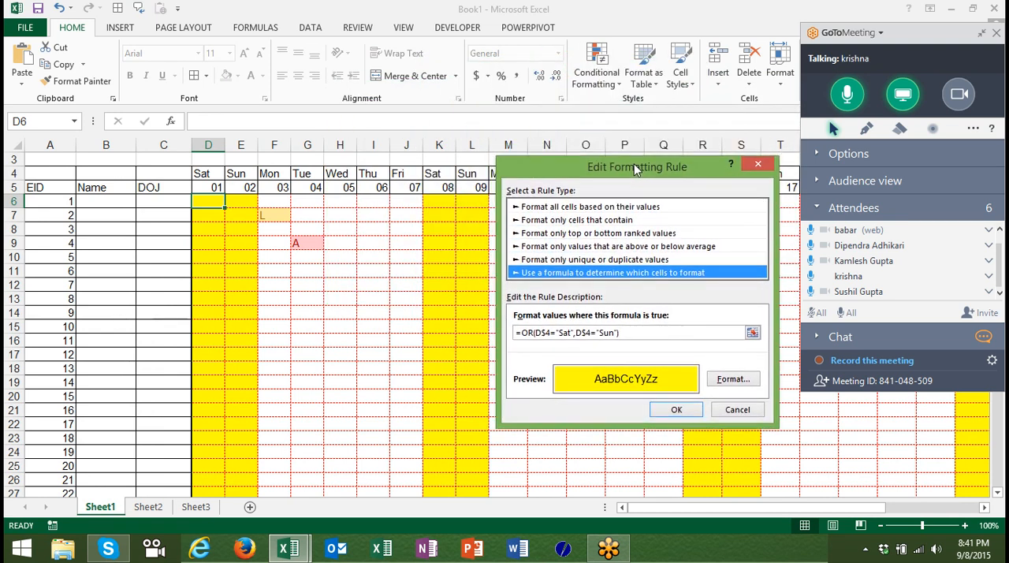
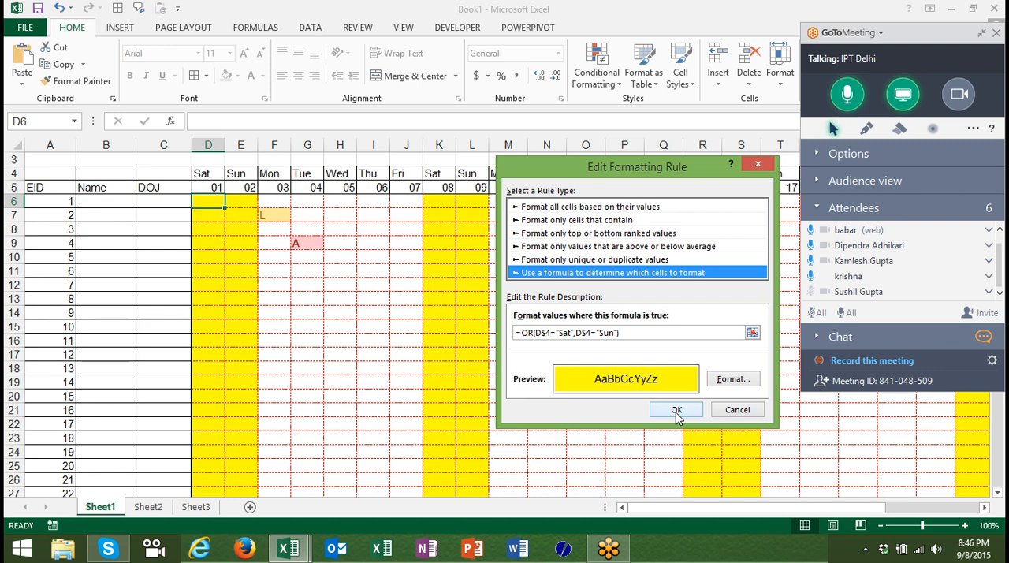
Accept the weekend rule, close the rules manager, and make another meeting attendee the presenter in GoToMeeting.
click(676, 411)
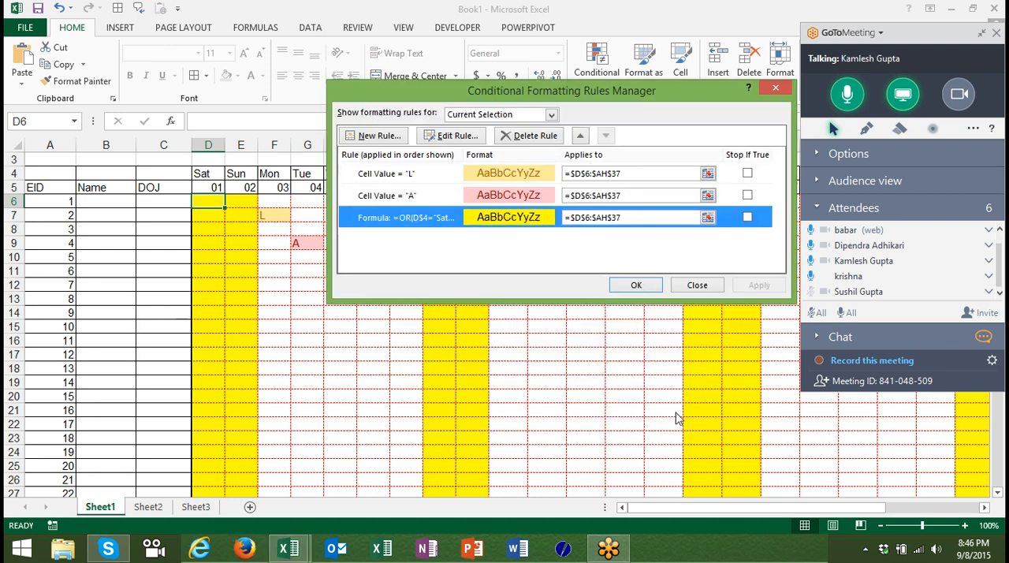
key(Return)
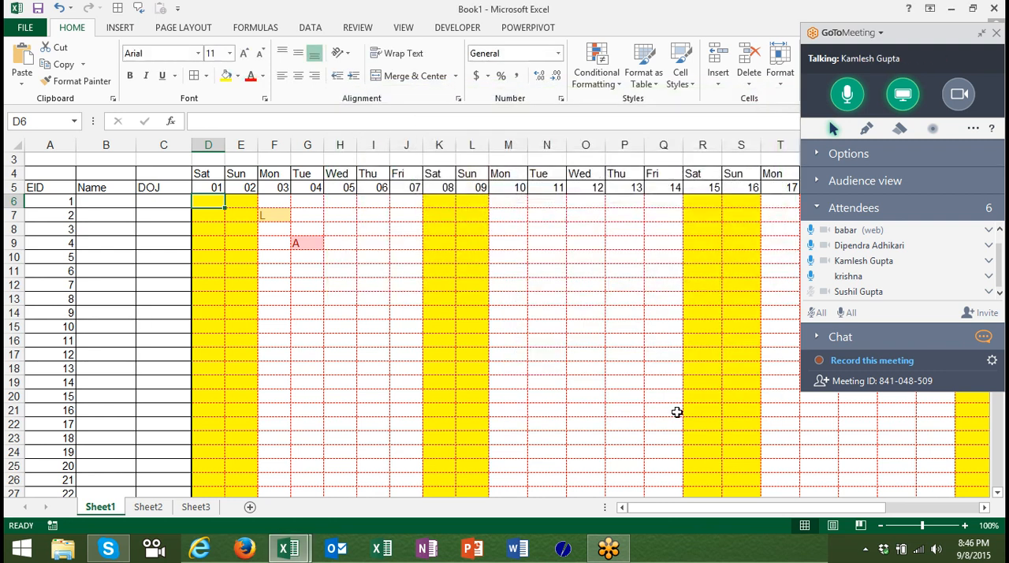
right_click(875, 263)
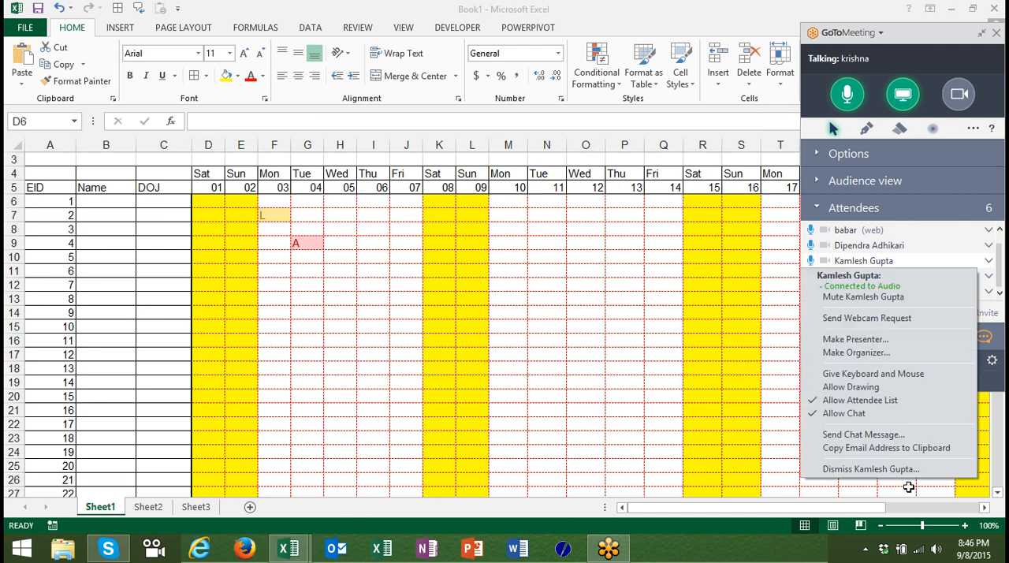
click(881, 341)
click(552, 330)
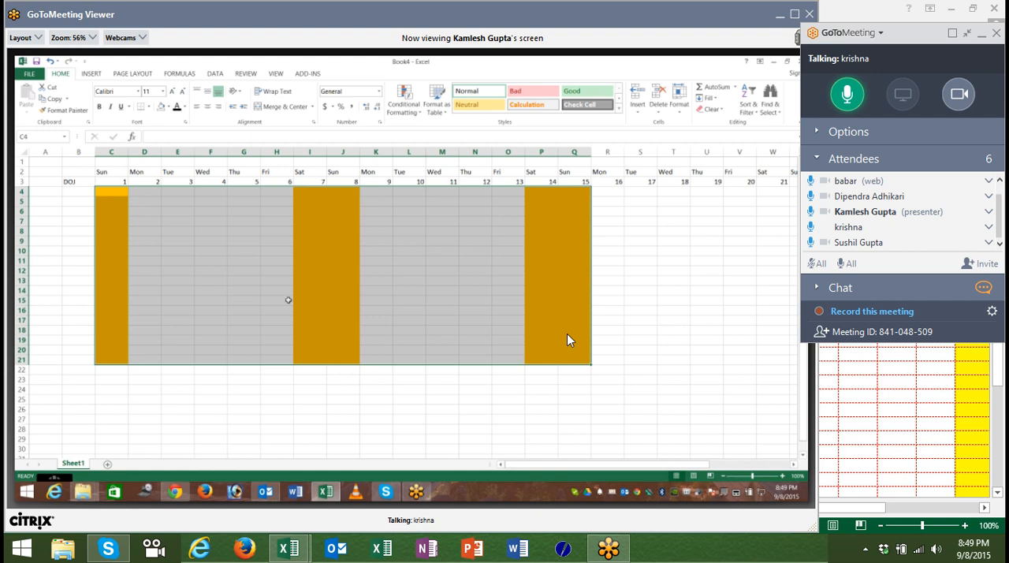
Take back the presenter role in GoToMeeting for the organizer and share the screen again.
scroll(926, 229, up, 2)
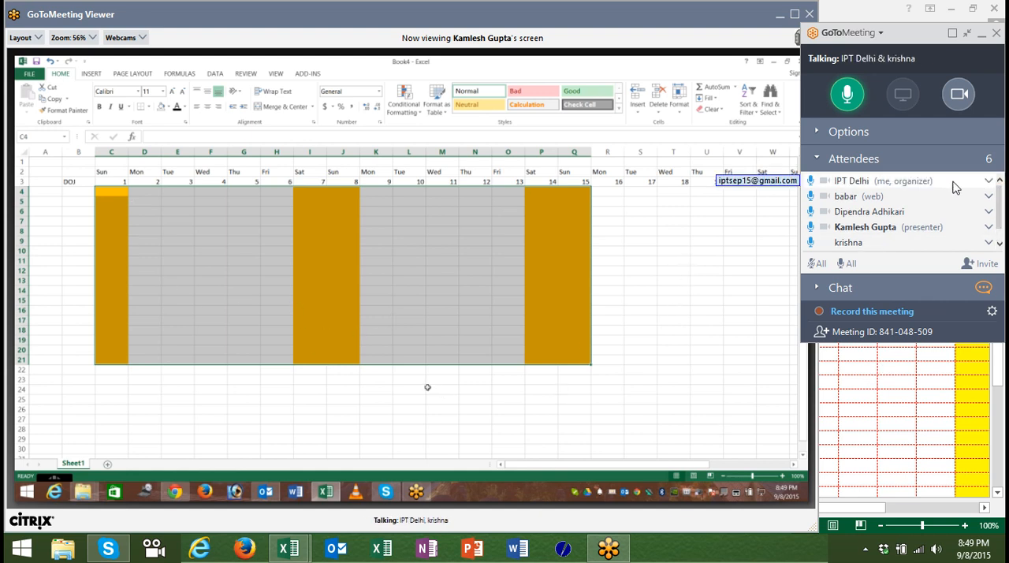
click(912, 185)
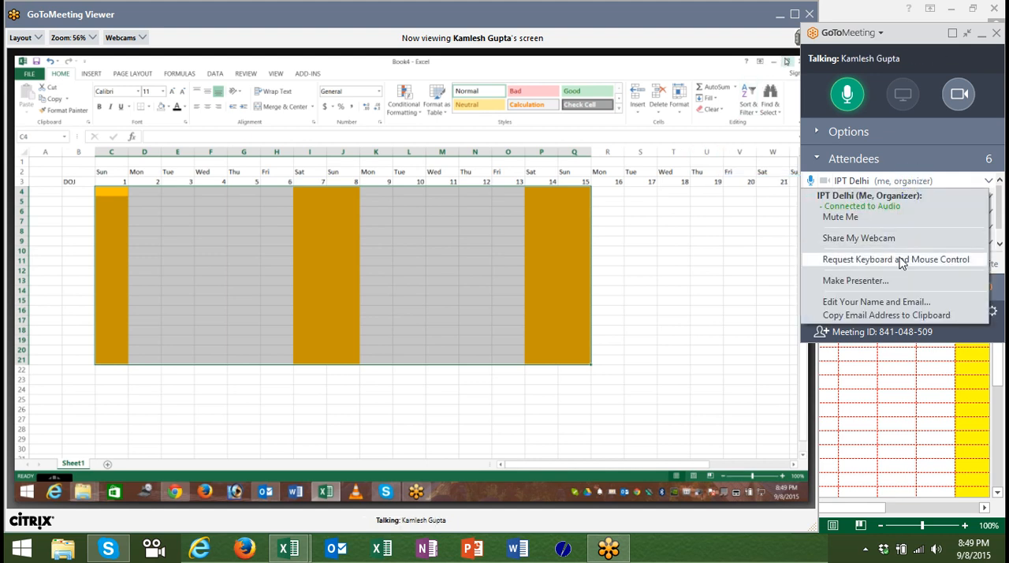
click(891, 283)
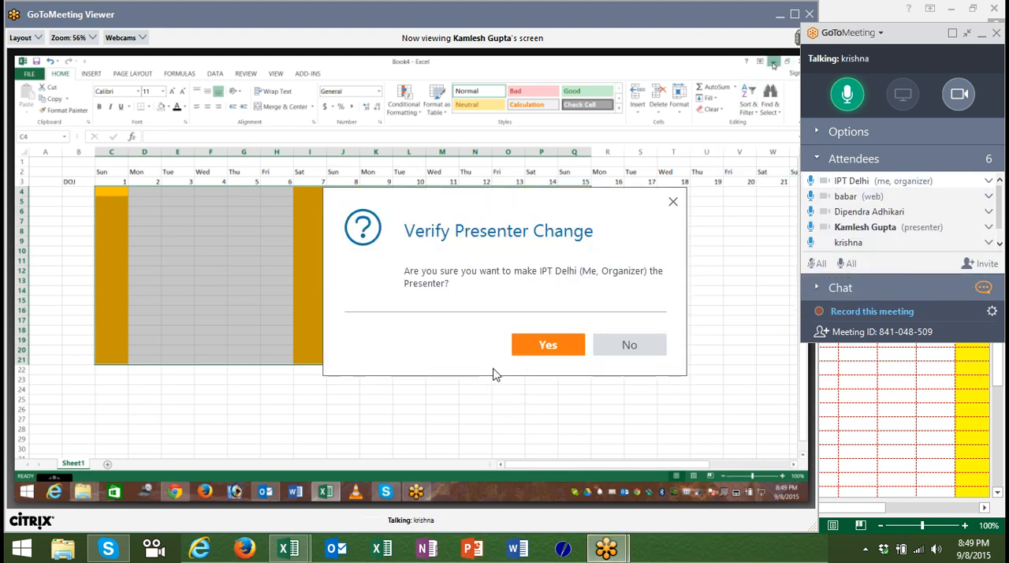
click(549, 346)
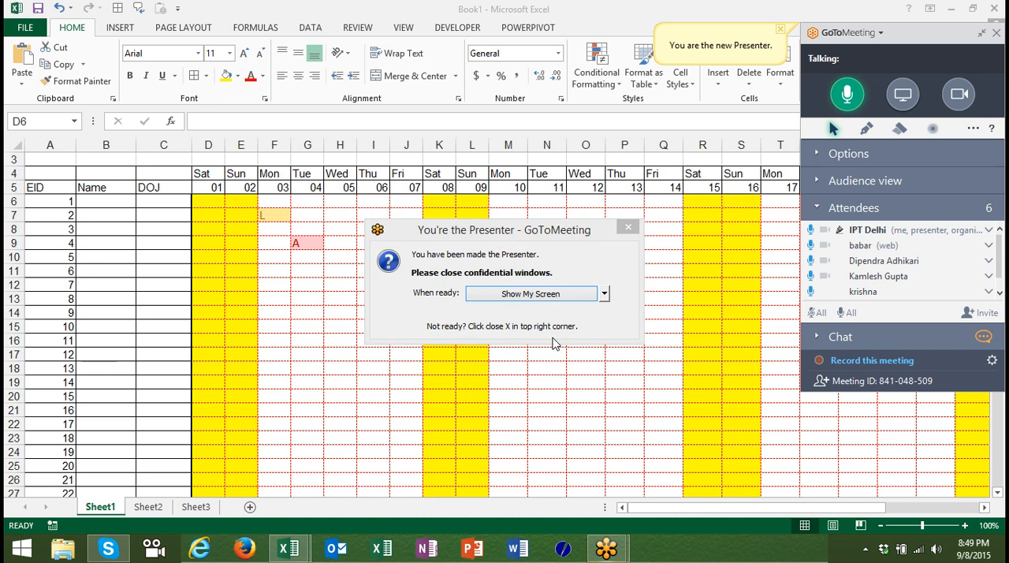
click(545, 290)
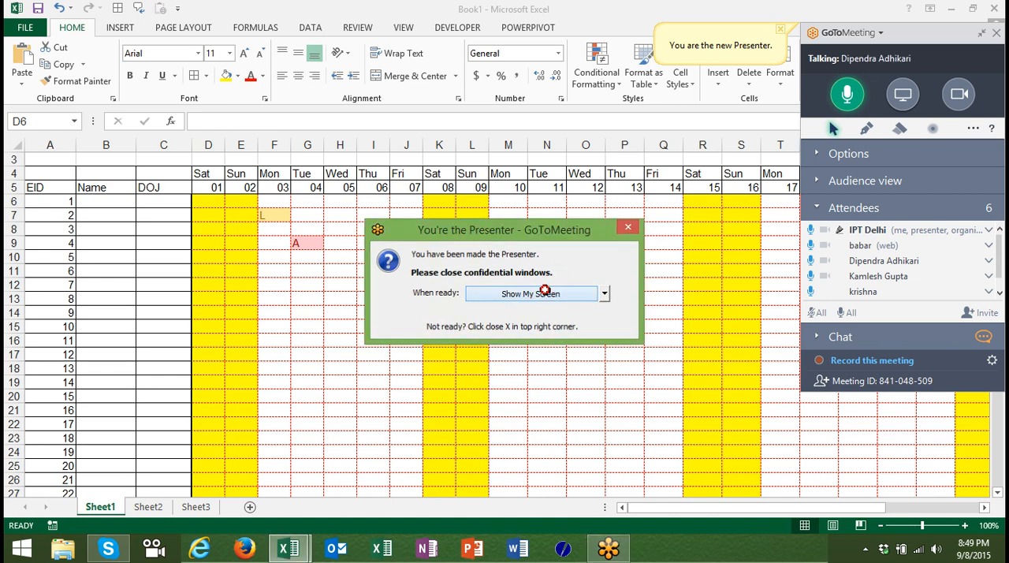
Enter the first employee's name in B6 and fill the custom name list down to B36.
key(Down)
key(Down)
key(Down)
key(Down)
key(Down)
key(Down)
key(Down)
key(Down)
key(Down)
key(Down)
key(Down)
key(Down)
key(Down)
key(Down)
key(Down)
key(Down)
key(Down)
key(Down)
key(Down)
key(Down)
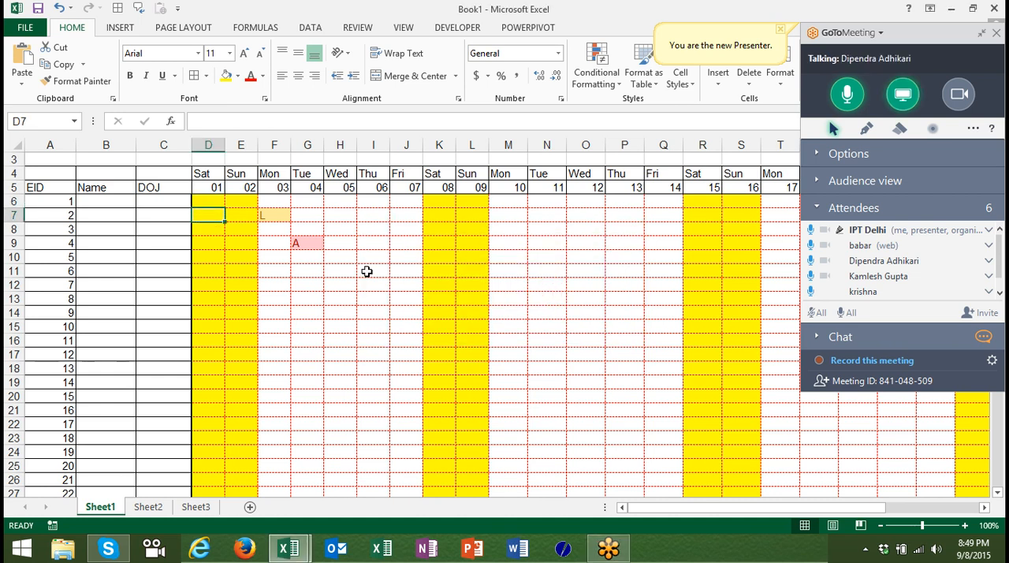
key(Up)
key(Up)
key(Up)
key(Up)
key(Up)
key(Up)
key(Up)
key(Up)
key(Up)
key(Up)
key(Up)
key(Up)
key(Up)
key(Up)
key(Up)
key(Up)
key(Up)
key(Up)
key(Up)
key(Up)
key(Up)
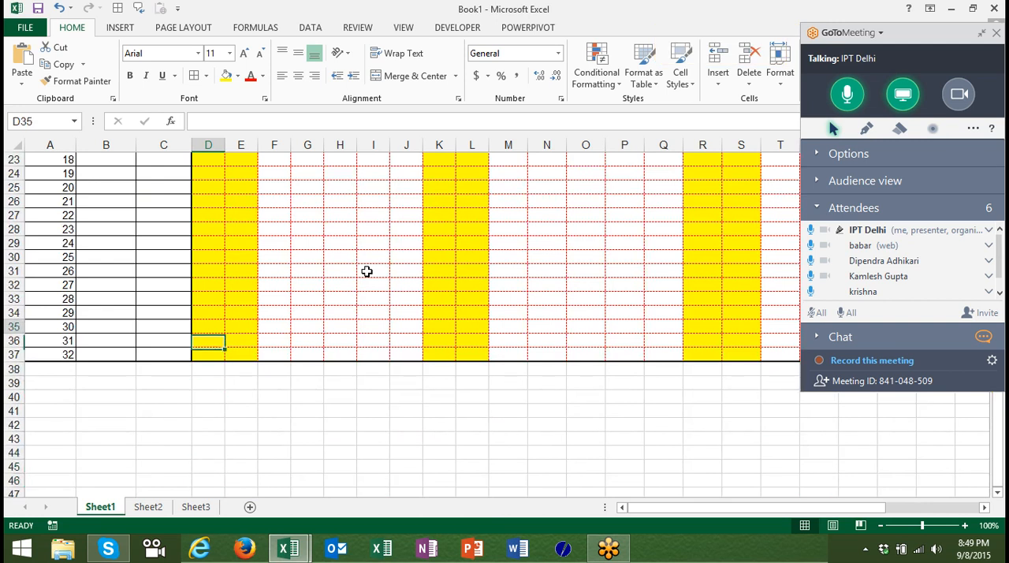
key(Left)
key(Left)
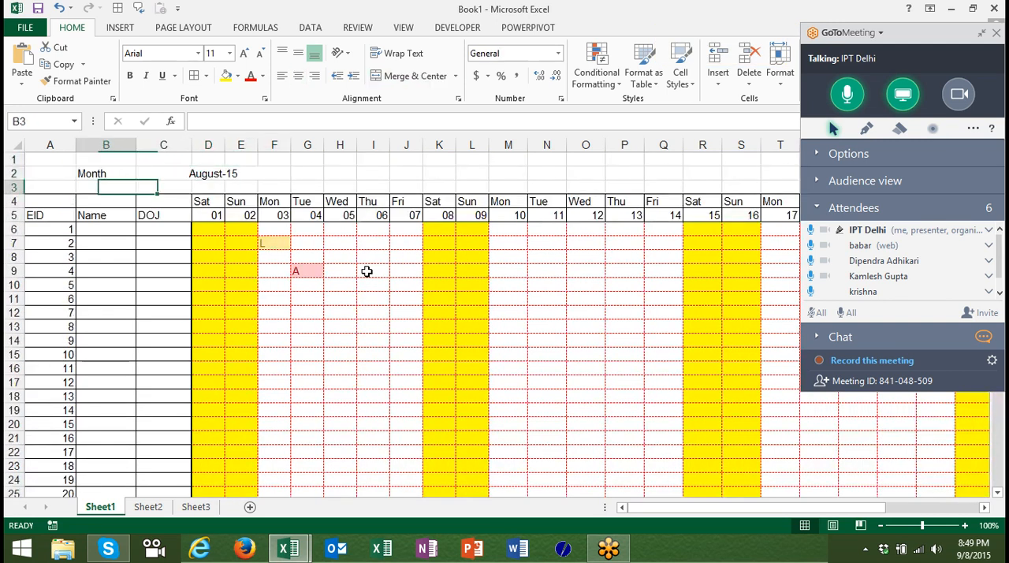
key(Down)
key(Down)
key(Down)
key(Down)
key(Right)
text(Pu)
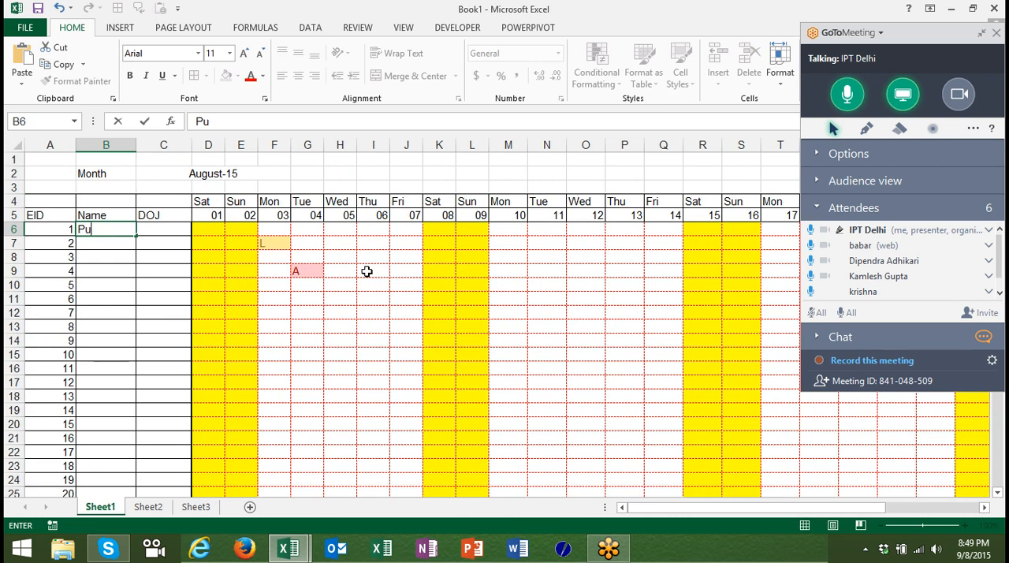
text(neet)
key(Return)
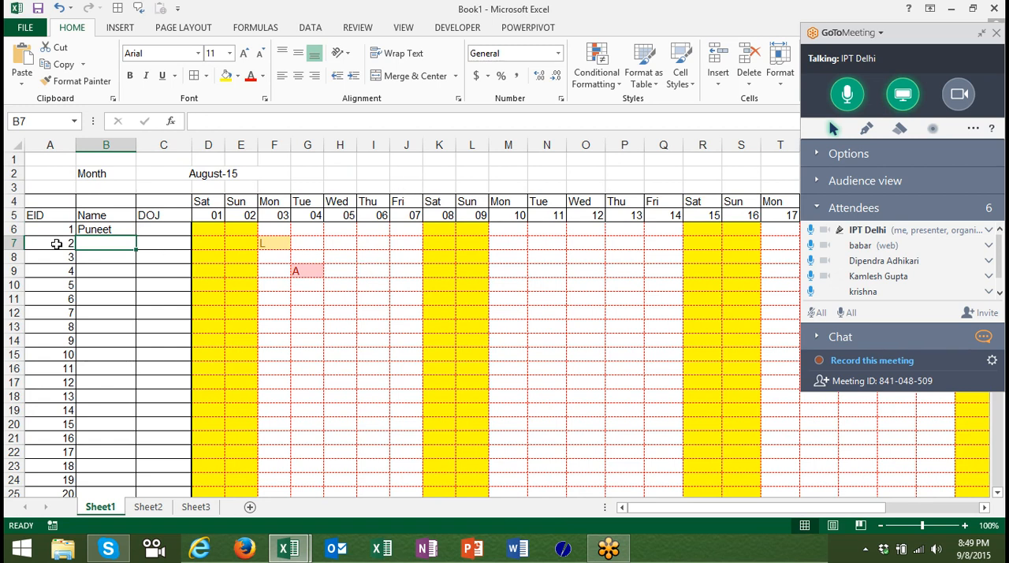
click(103, 229)
drag(136, 237, 126, 214)
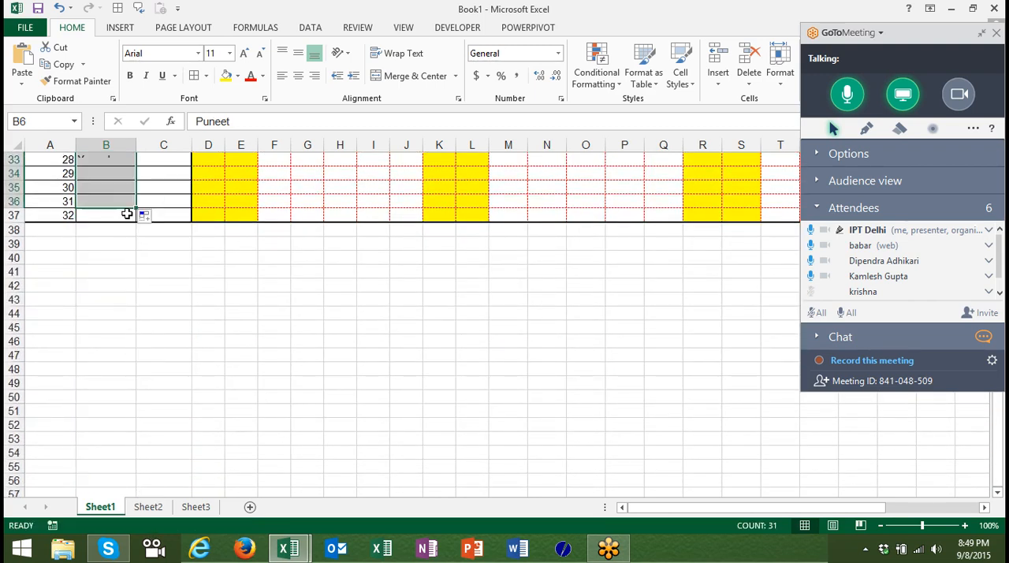
Mark the first employee's Saturday the 01st as weekly off by entering W/O in D6.
key(ctrl+Up)
key(Right)
key(Right)
key(Right)
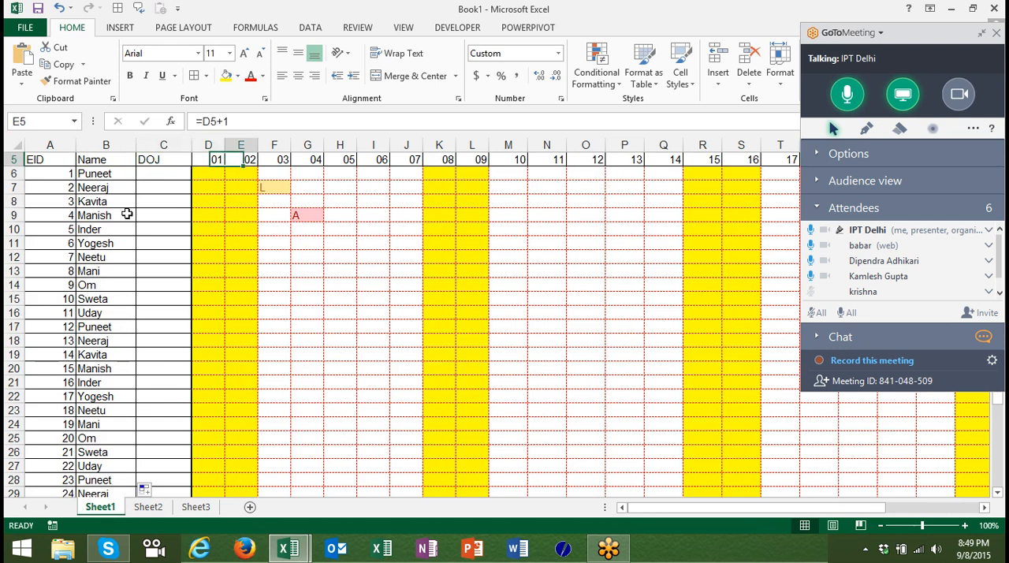
key(Left)
key(Down)
text(W)
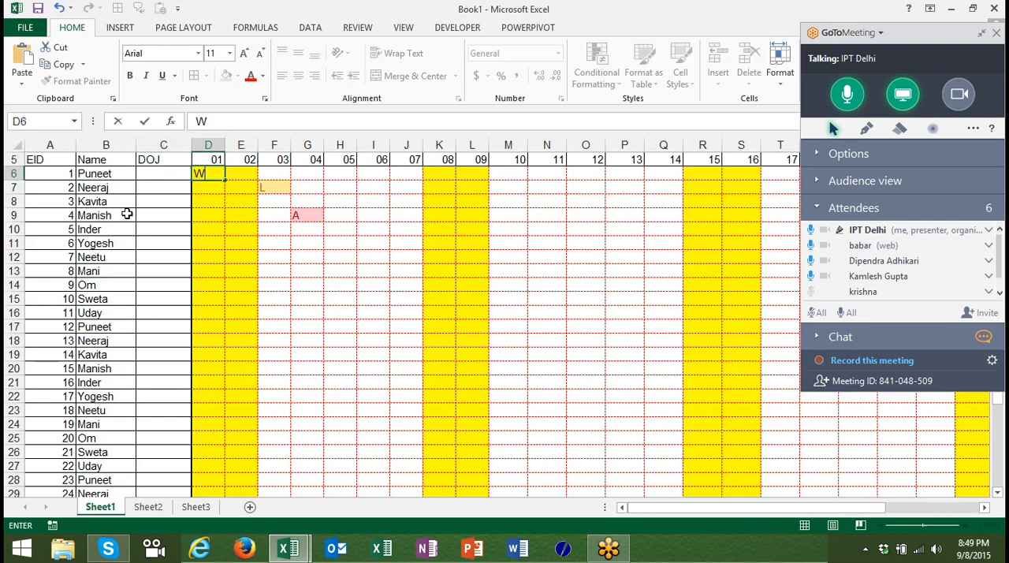
text(/O)
key(Tab)
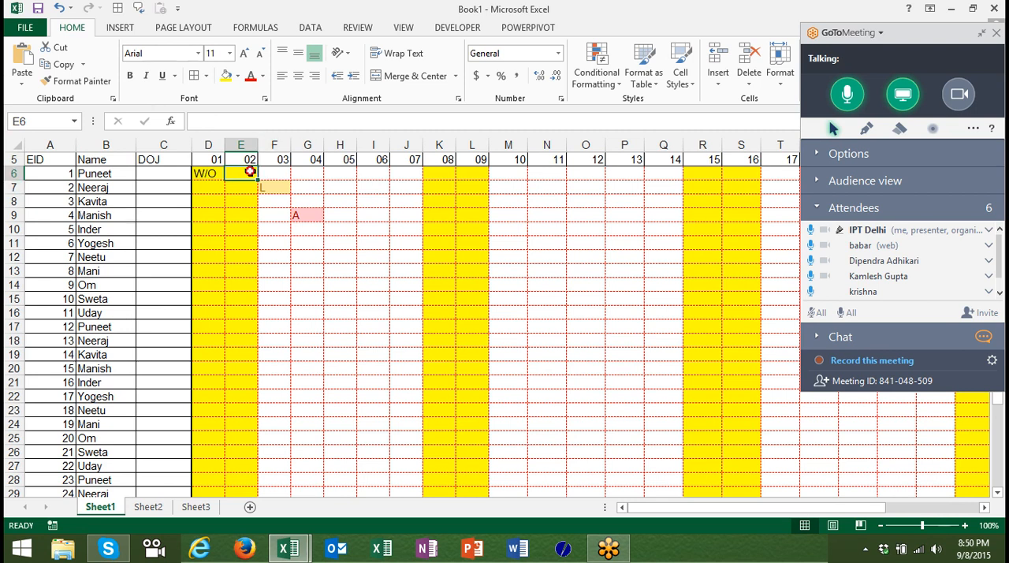
click(237, 217)
click(241, 176)
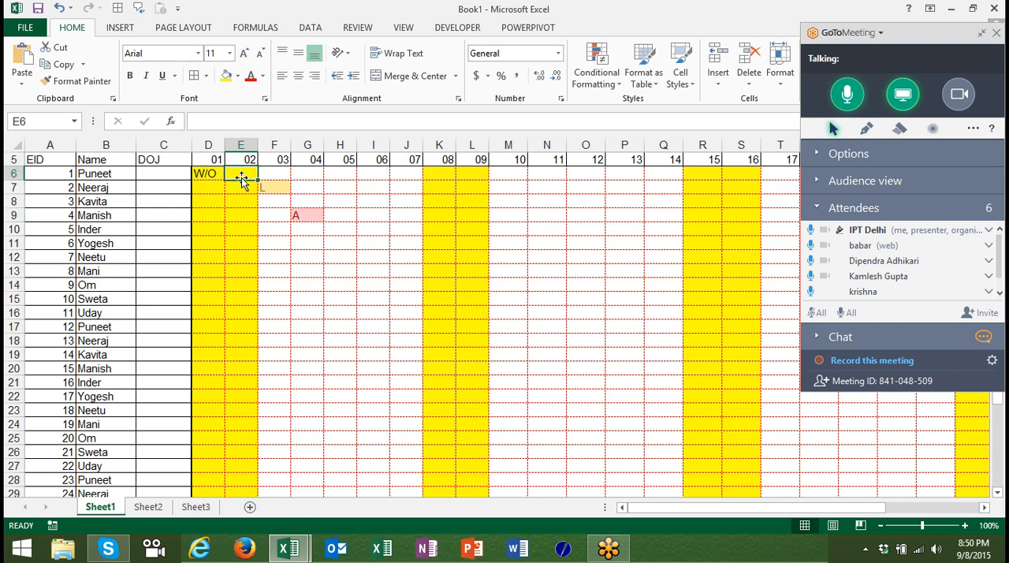
click(37, 11)
key(alt+Tab)
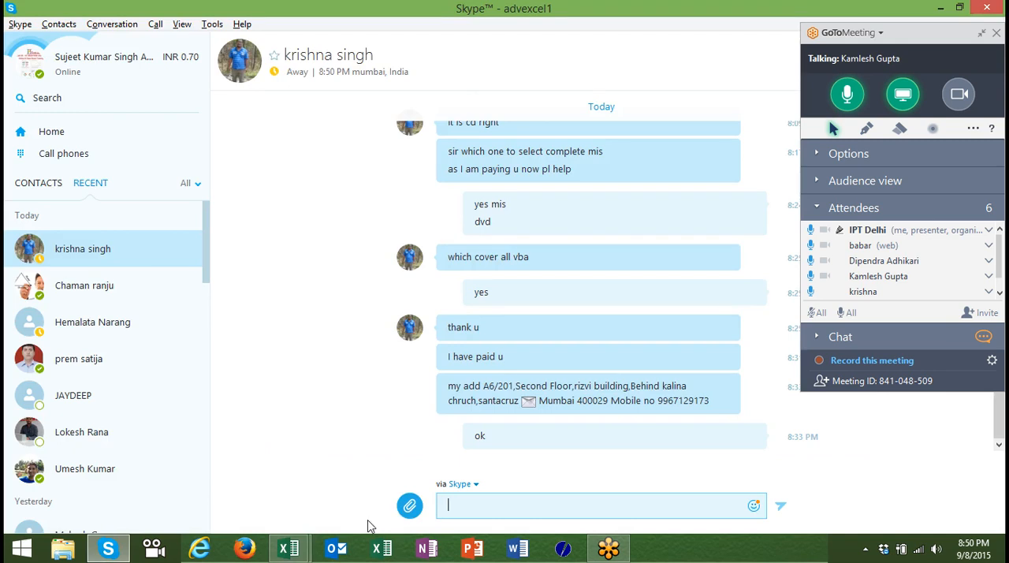
click(290, 546)
click(369, 487)
click(387, 342)
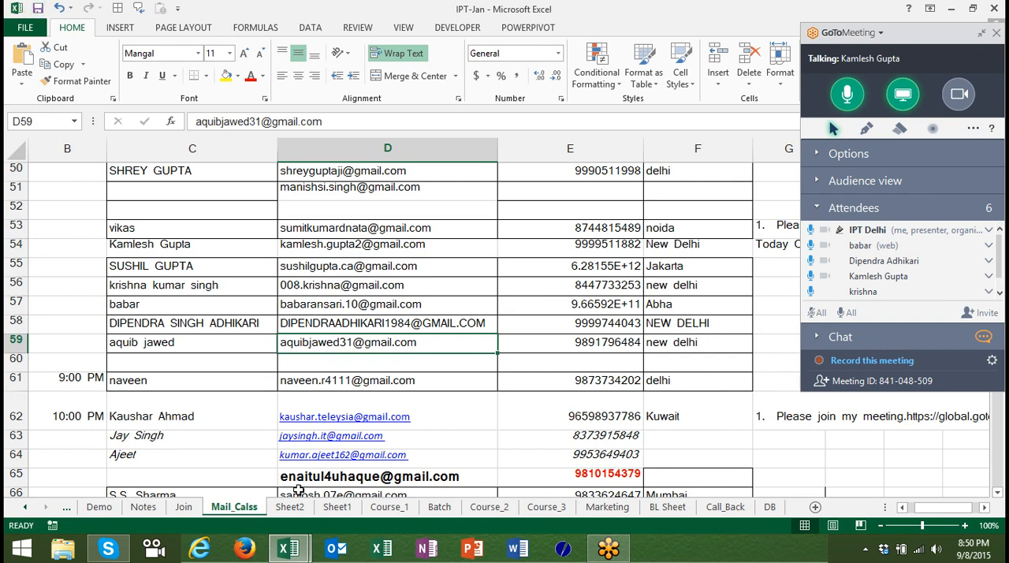
click(289, 547)
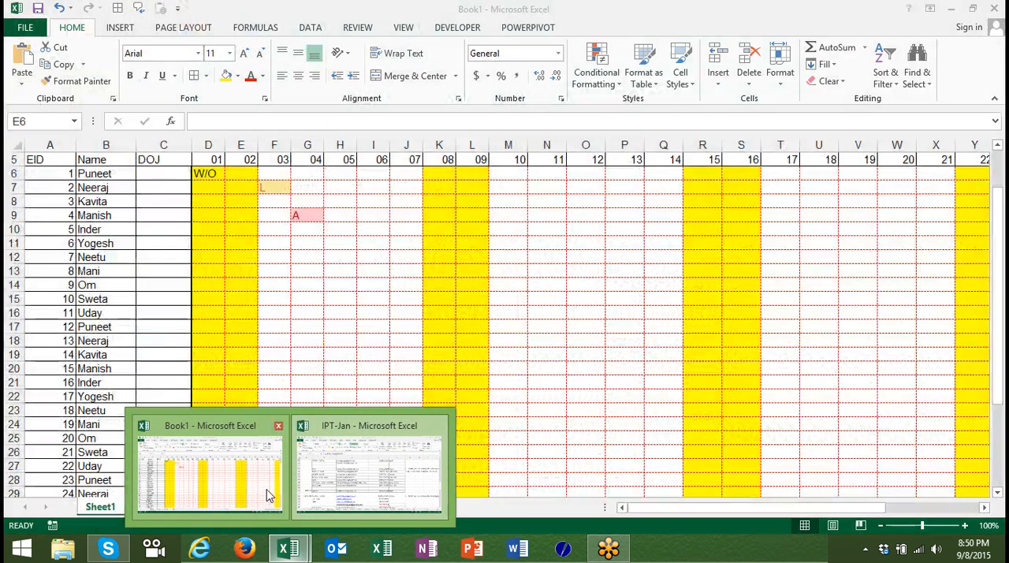
click(268, 494)
Enter W/O in E6 for the first employee's Sunday the 02nd.
text(d)
key(BackSpace)
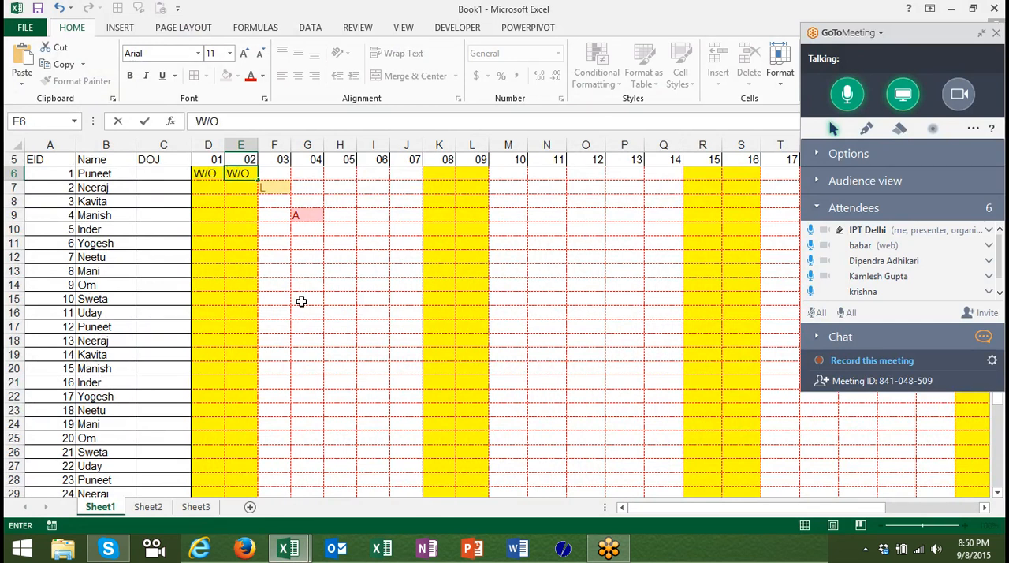
text(W/O)
key(Return)
Copy the W/O entries from D6:E6 down to all remaining employee rows, D7:E37.
key(Up)
key(Left)
key(shift+Right)
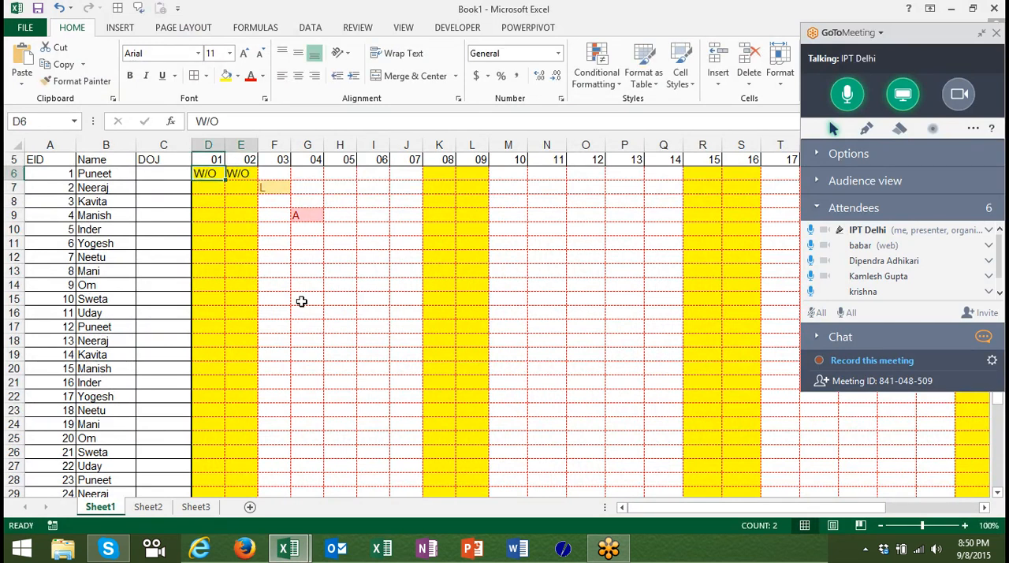
key(ctrl+c)
key(Down)
key(shift+Right)
key(shift+Down)
key(shift+Down)
key(shift+Down)
key(shift+Down)
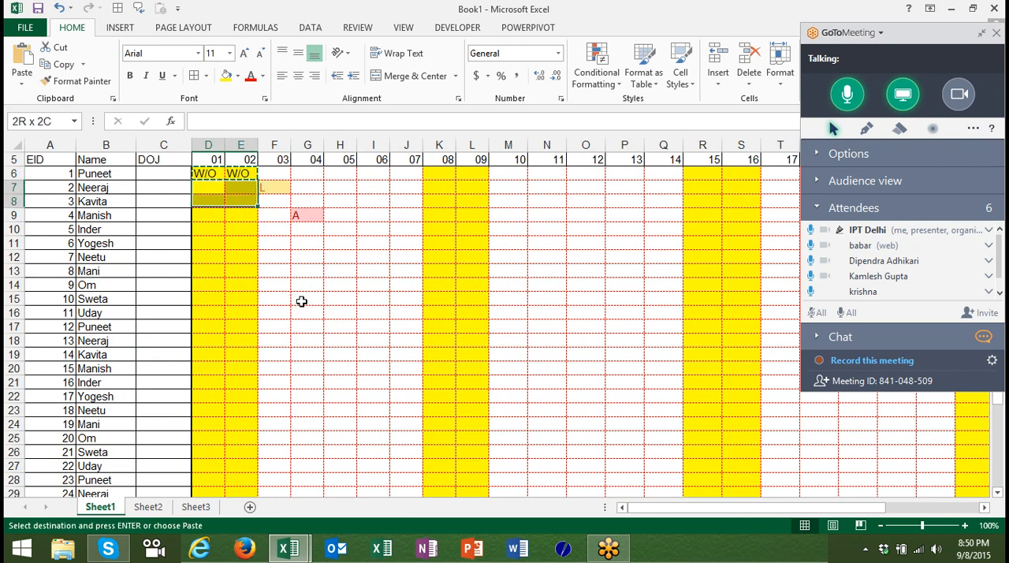
key(shift+Down)
key(shift+Down)
key(shift+Down)
key(shift+Down)
key(shift+Down)
key(shift+Down)
key(shift+Down)
key(shift+Down)
key(shift+Down)
key(shift+Down)
key(shift+Down)
key(shift+Down)
key(shift+Down)
key(shift+Down)
key(shift+Down)
key(shift+Down)
key(shift+Down)
key(shift+Down)
key(shift+Down)
key(shift+Down)
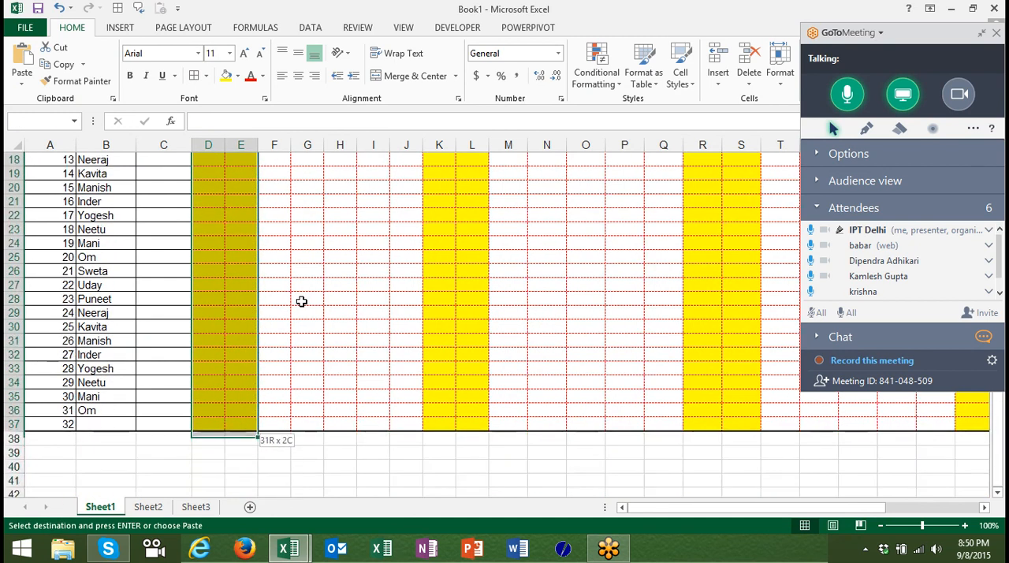
key(ctrl+v)
Copy the W/O block D6:E37 into the second weekend's columns, starting at K6.
key(shift+Up)
key(shift+Up)
key(shift+Up)
key(shift+Up)
key(shift+Up)
key(shift+Up)
key(shift+Up)
key(shift+Up)
key(shift+Up)
key(shift+Up)
key(shift+Up)
key(shift+Up)
key(shift+Up)
key(shift+Up)
key(shift+Up)
key(shift+Up)
key(shift+Up)
key(shift+Up)
key(shift+Up)
key(shift+Up)
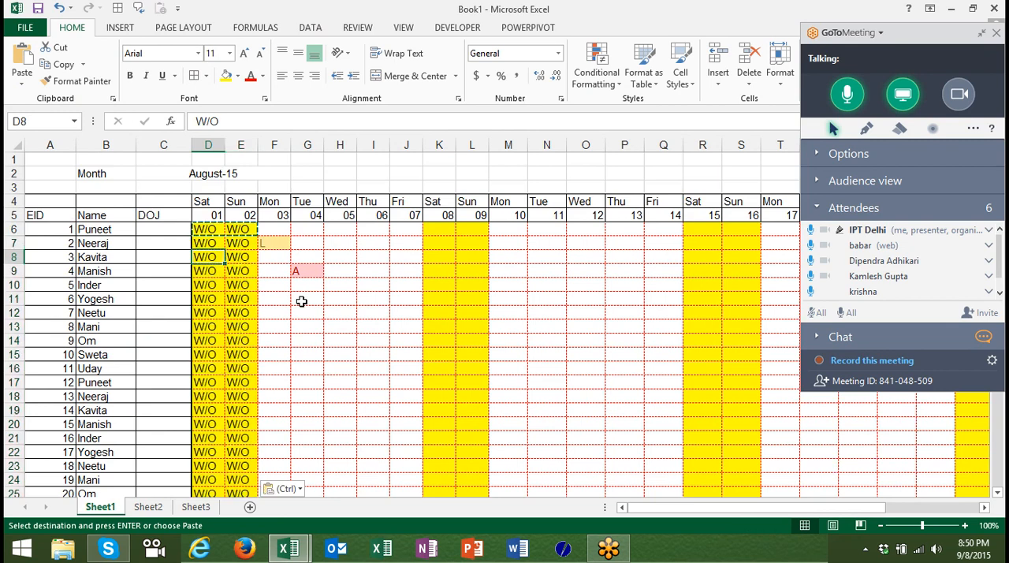
key(shift+Up)
key(shift+Right)
key(ctrl+shift+Down)
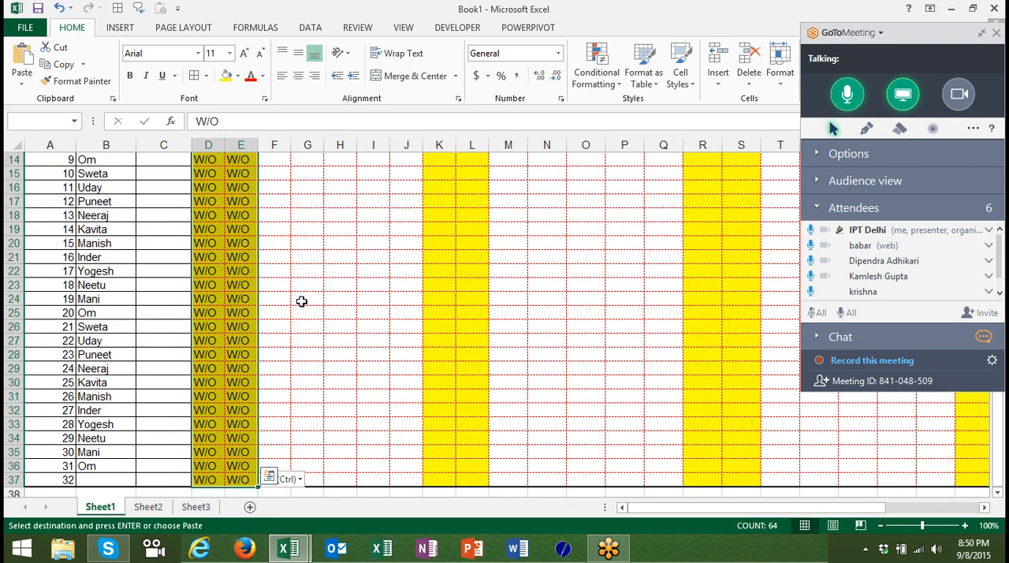
key(shift+Up)
key(ctrl+c)
key(Up)
key(Right)
key(Right)
key(Right)
key(Right)
key(Right)
key(Right)
key(Right)
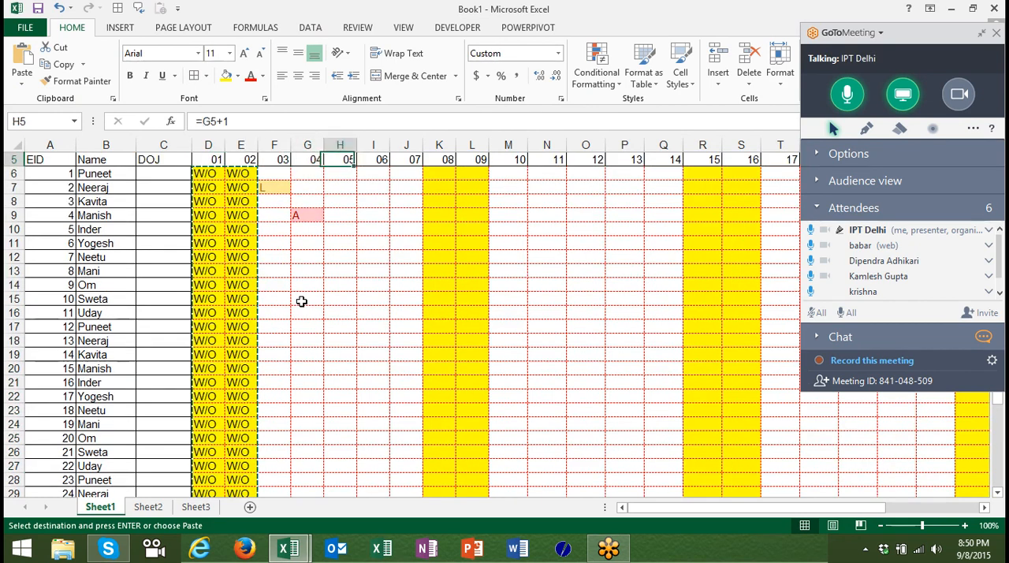
key(Down)
key(ctrl+v)
Paste the copied W/O block into the weekend columns for the 15th and 16th, starting at R6.
key(Right)
key(Right)
key(Right)
key(Right)
key(Right)
key(Right)
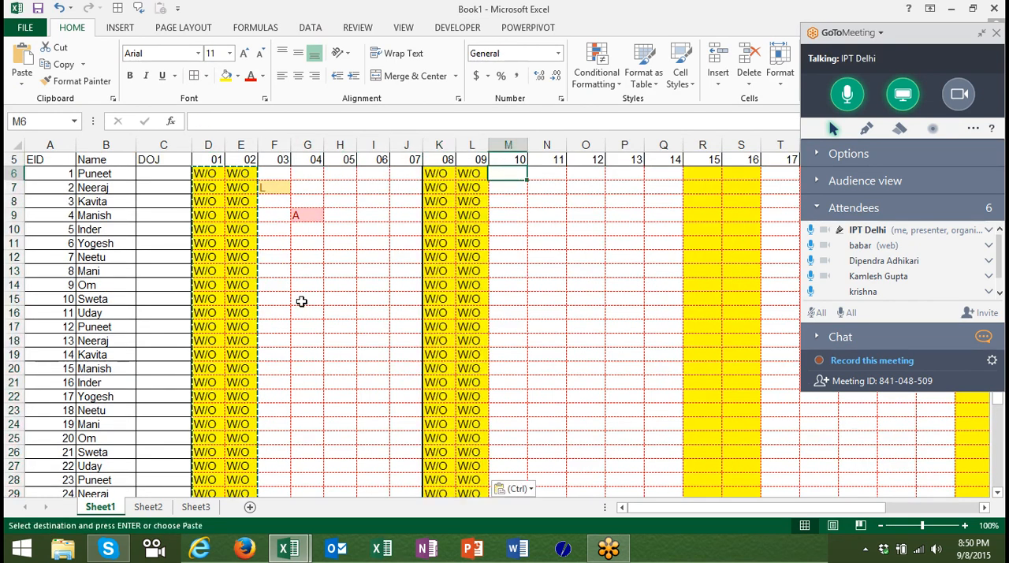
key(Right)
key(ctrl+v)
Paste the copied W/O block into the weekend columns for the 22nd and 23rd, starting at Y6.
key(Right)
key(Right)
key(Right)
key(Right)
key(Right)
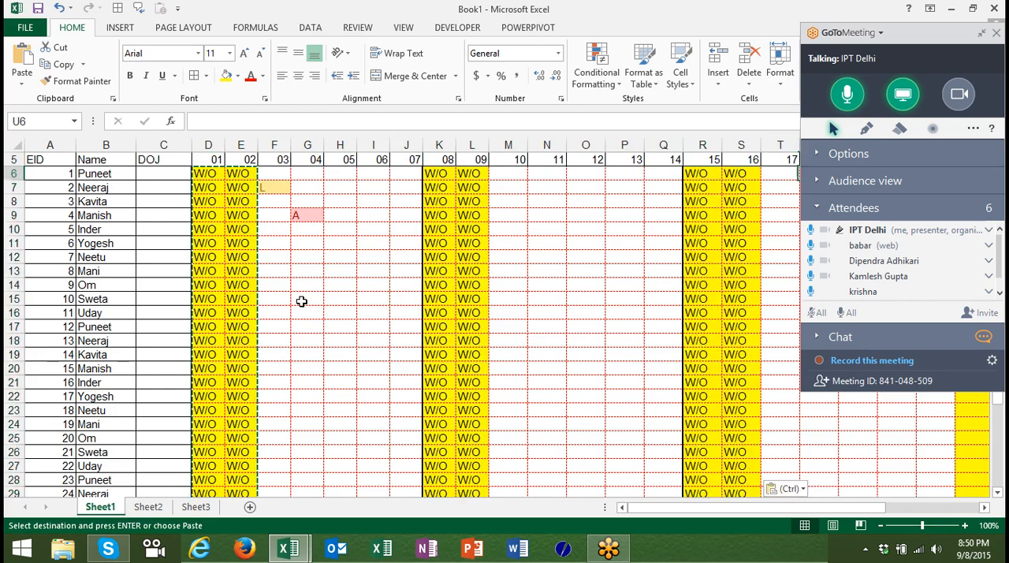
key(Right)
key(Right)
key(Right)
key(Right)
key(Right)
key(Right)
key(Right)
key(Right)
key(Right)
key(Right)
key(Right)
key(Right)
key(Right)
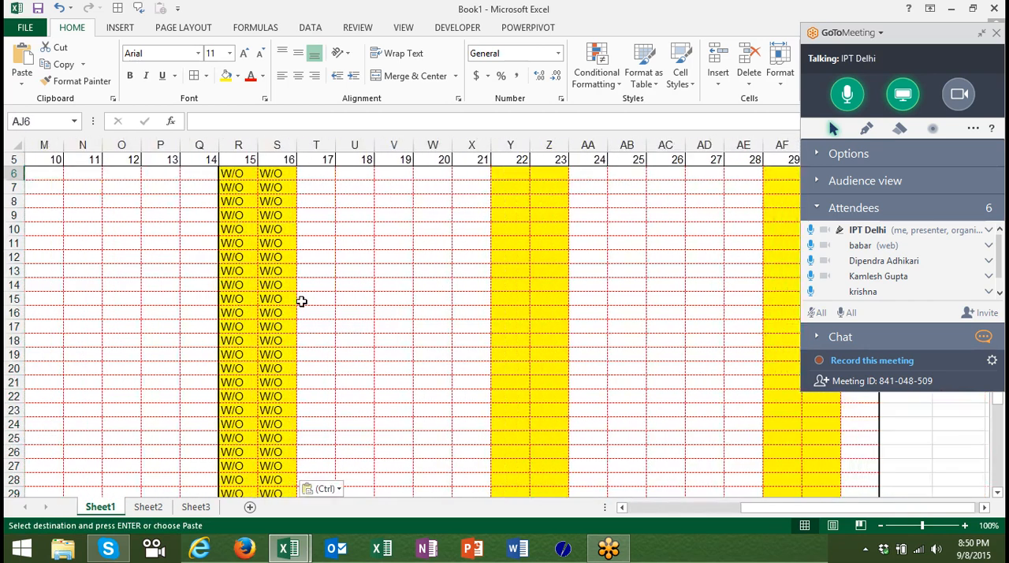
key(Left)
key(Left)
key(Left)
key(Left)
key(Left)
key(Left)
key(Left)
key(Left)
key(Left)
key(Left)
key(Left)
key(Left)
key(Left)
key(Left)
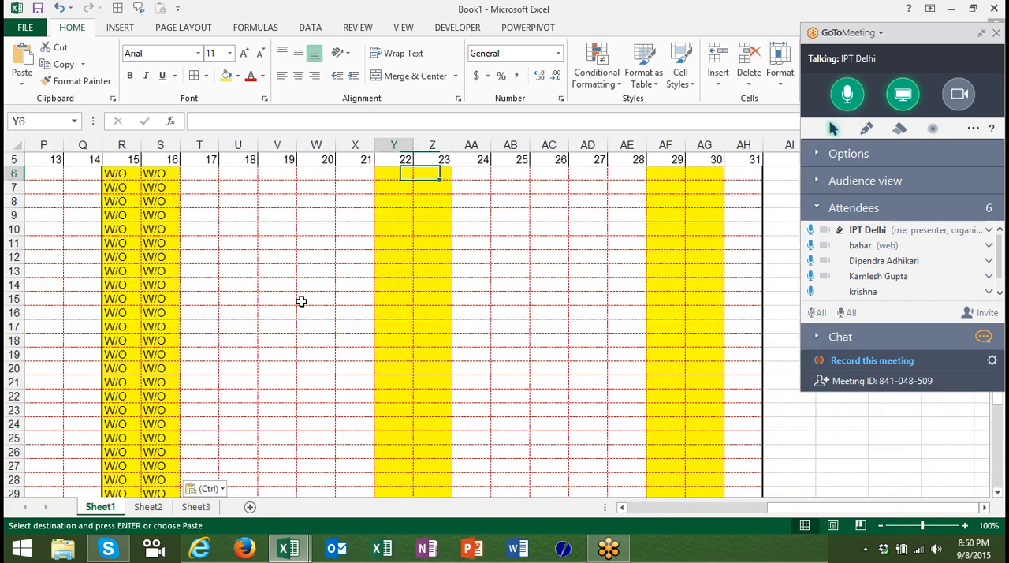
key(Right)
key(Right)
key(Right)
key(ctrl+v)
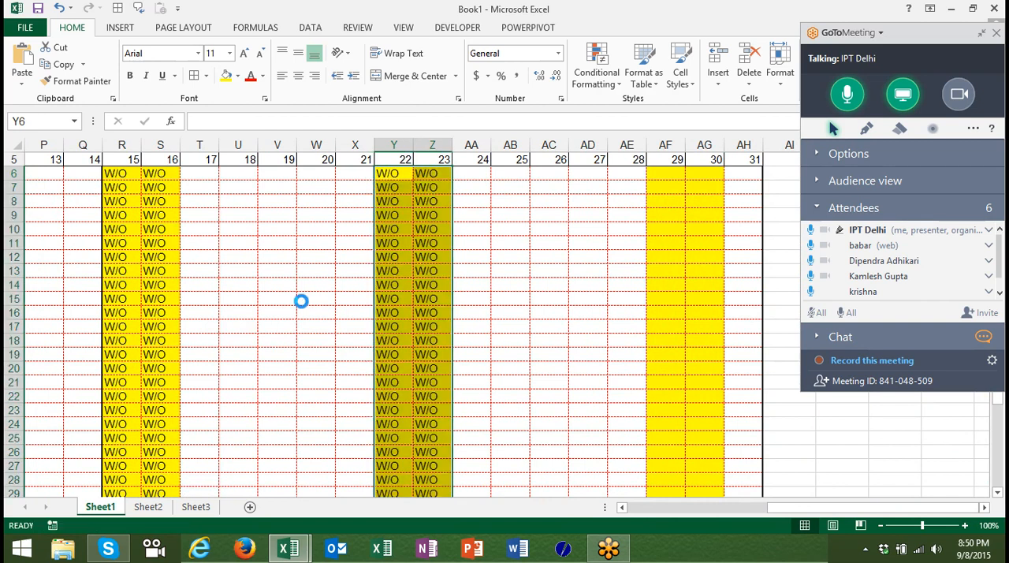
Paste the copied W/O block into the weekend columns for the 29th and 30th, starting at AF6.
key(Right)
key(Right)
key(Right)
key(Right)
key(Right)
key(Right)
key(Right)
key(Right)
key(Left)
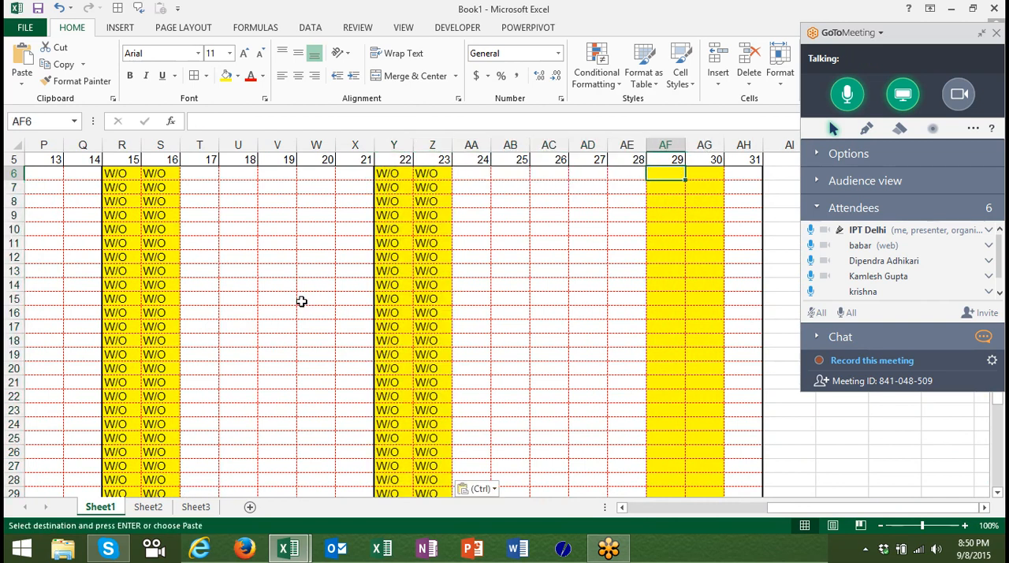
key(ctrl+v)
key(Home)
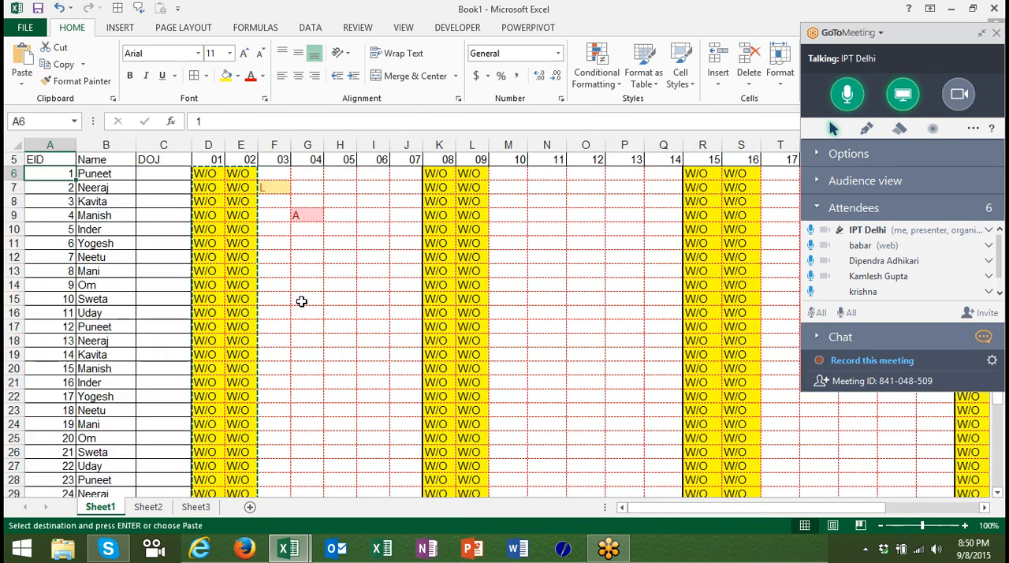
key(Escape)
Mark leave with L in F14 for the 3rd and absence with A in H16 for the 5th.
key(Down)
key(Down)
key(Down)
key(Down)
key(Down)
key(Down)
key(Down)
key(Down)
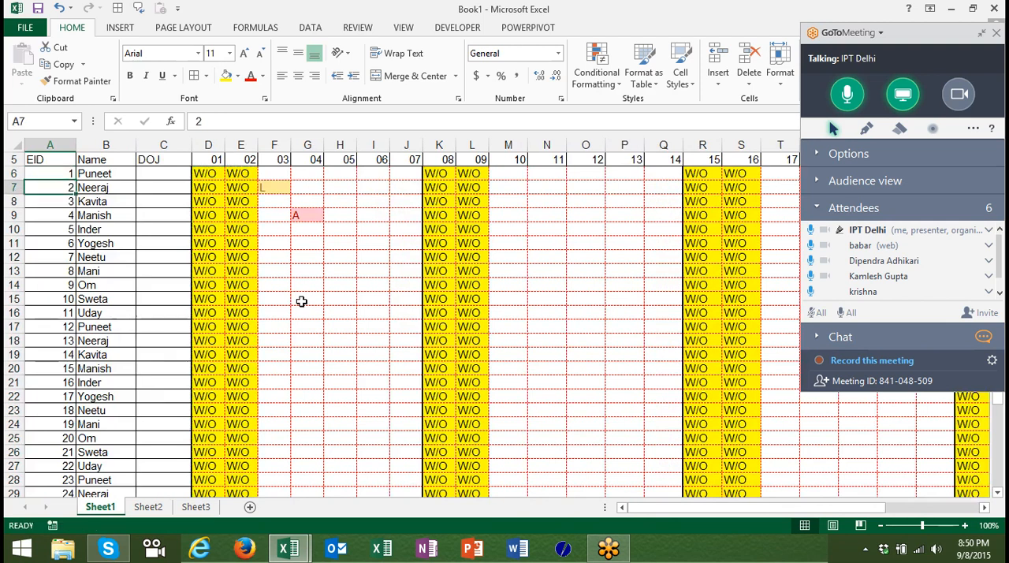
key(Right)
key(Right)
key(Right)
key(Right)
key(Right)
text(L)
key(Right)
key(Right)
key(Down)
key(Down)
text(A)
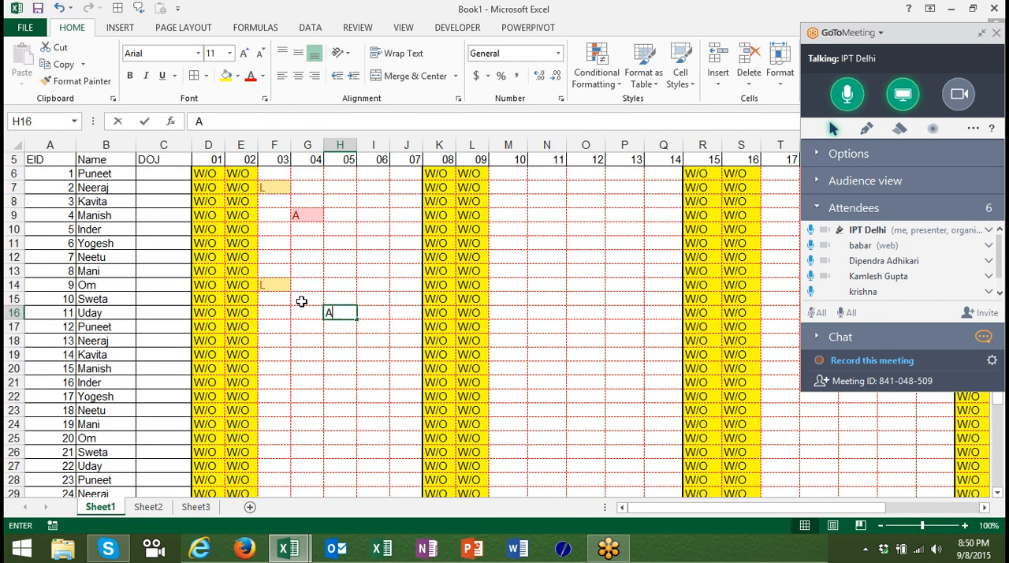
key(Right)
key(Right)
key(Right)
key(Right)
key(Right)
key(Right)
Enter P in N15 for the 11th.
key(Up)
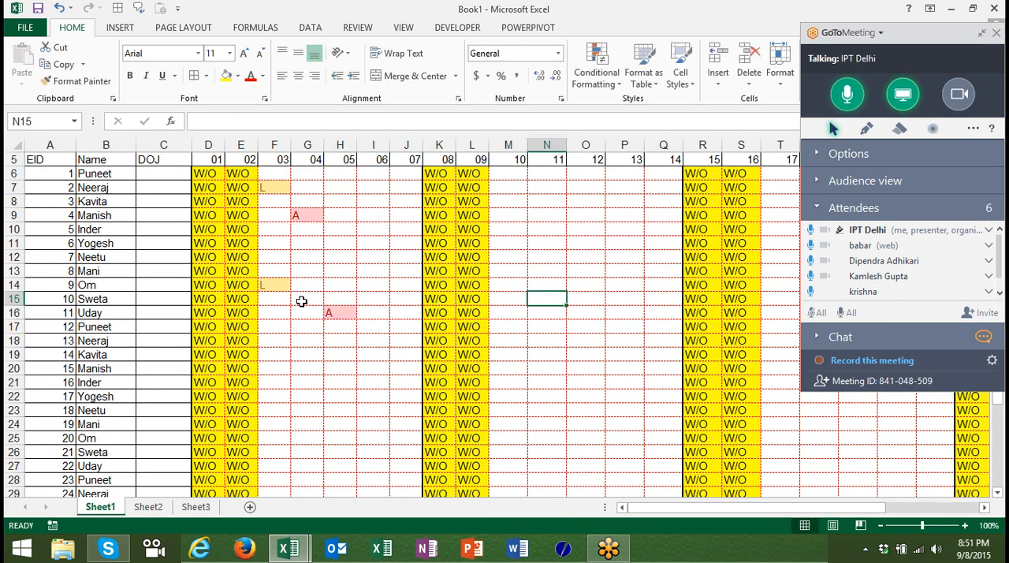
text(P)
key(Right)
Mark leave with L in N15 for the 11th and absence with A in P17 for the 13th.
key(Right)
key(Down)
key(Down)
key(Down)
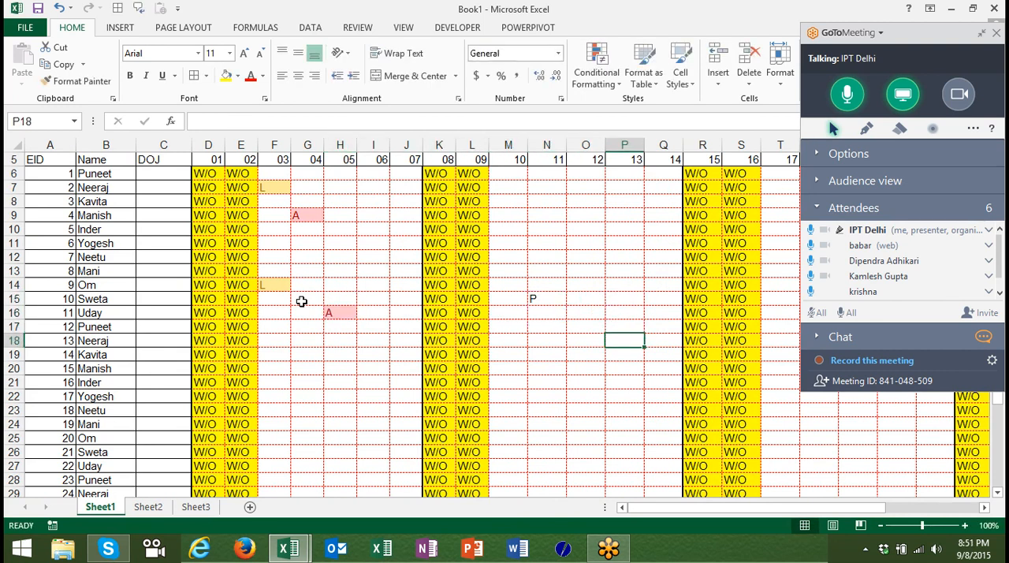
key(Up)
key(Up)
key(Up)
key(Left)
key(Left)
text(L)
key(Right)
key(Right)
key(Down)
key(Down)
text(A)
Mark weekend attendance on Sunday the 9th by entering P in L17 and L12.
key(Left)
key(Left)
key(Left)
key(Left)
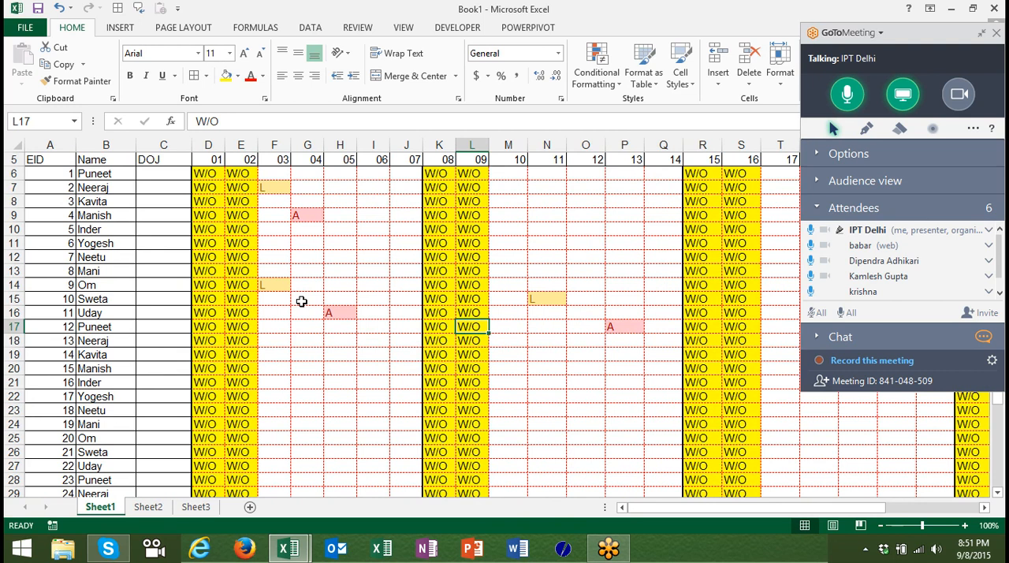
text(A)
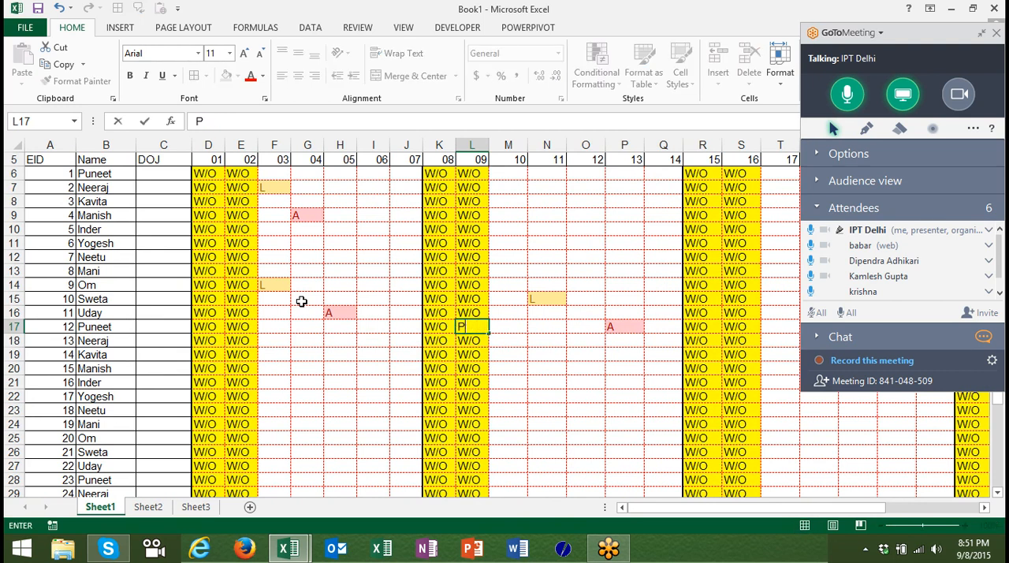
key(Up)
key(Up)
key(Up)
key(Up)
key(Up)
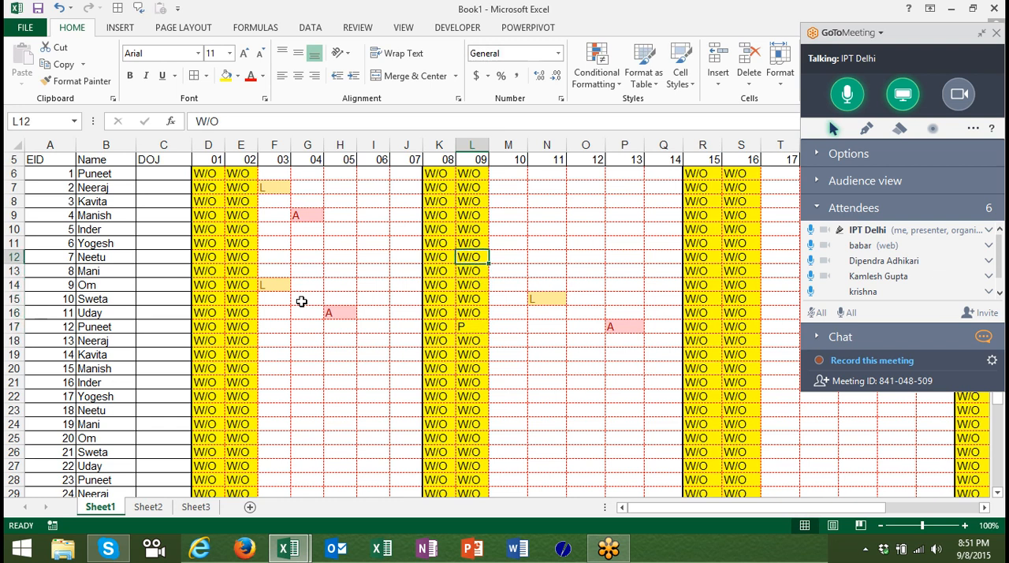
text(P)
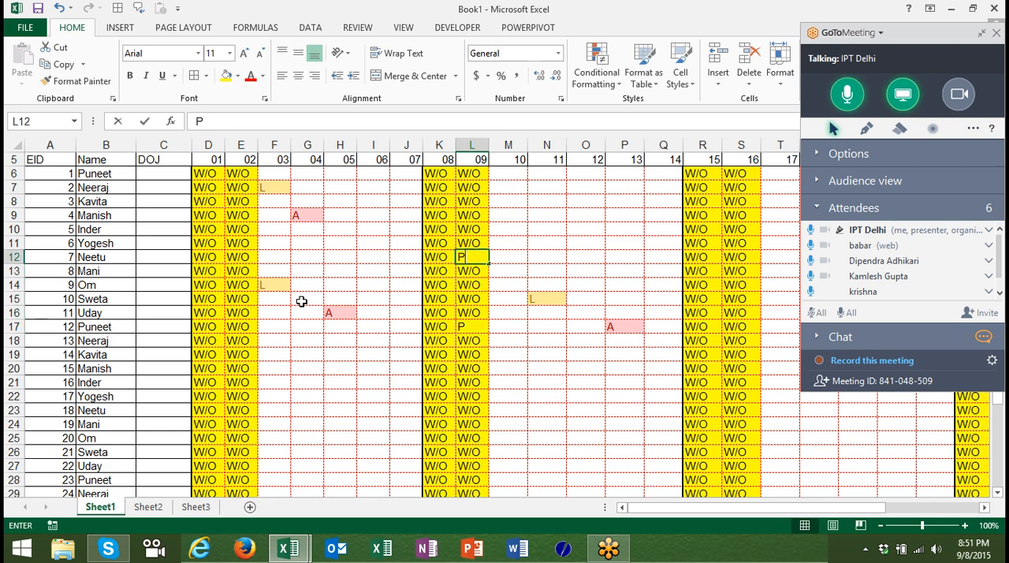
key(Return)
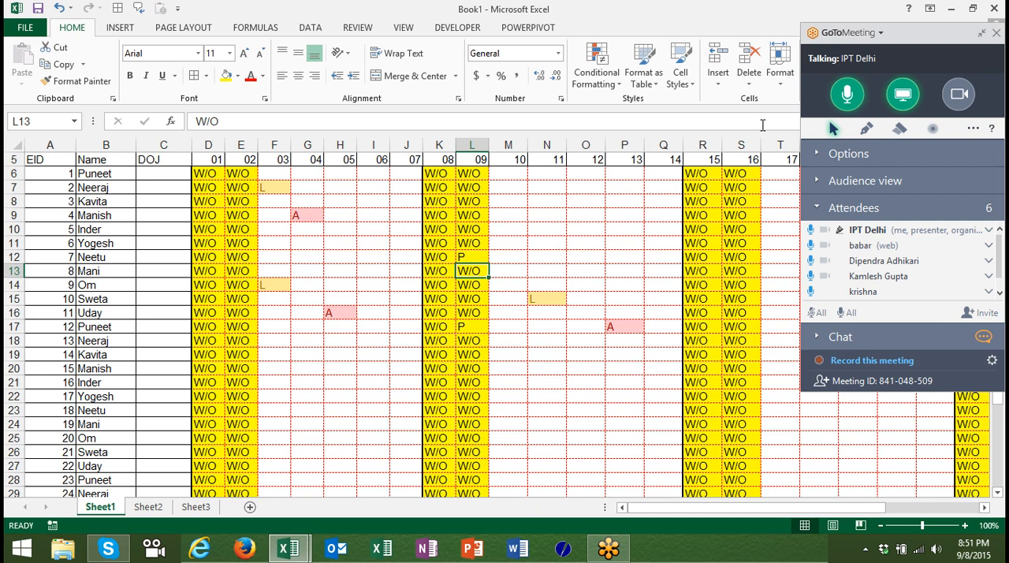
Fill every blank cell in the attendance range D6:AH37 with P using Find and Replace.
click(979, 39)
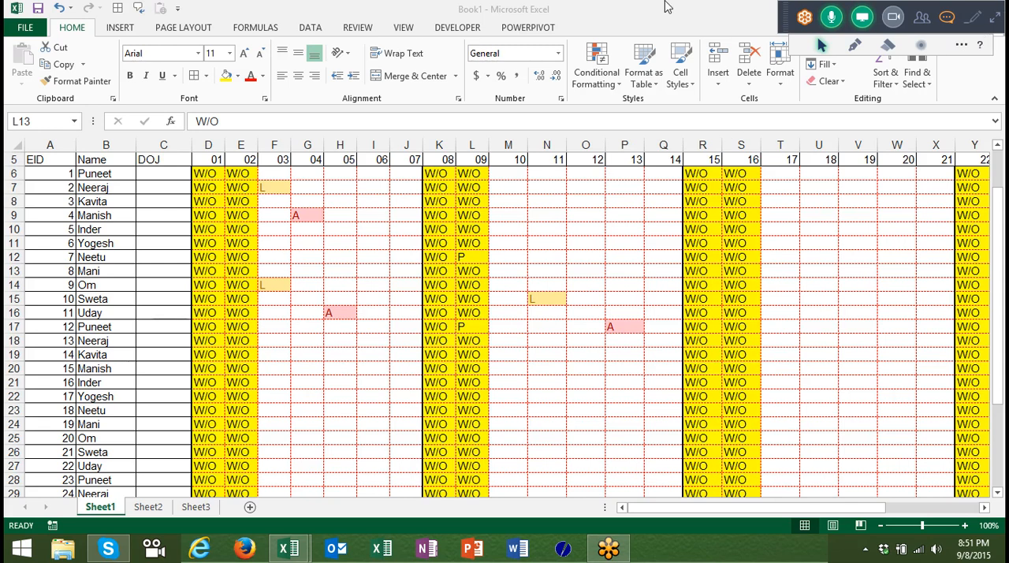
click(197, 172)
key(ctrl+shift+Right)
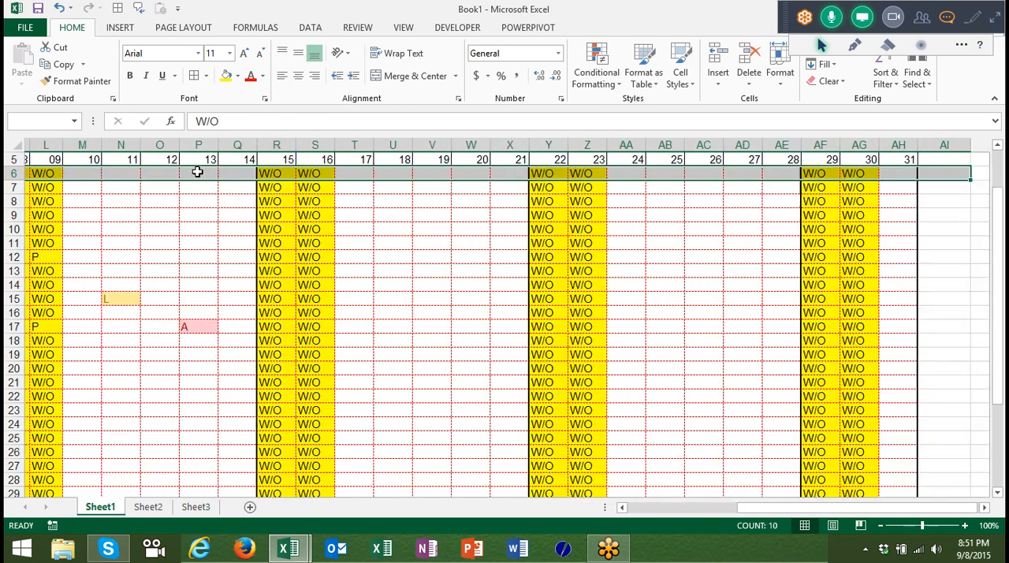
key(shift+Down)
key(shift+Down)
key(shift+Down)
key(shift+Down)
key(shift+Down)
key(shift+Down)
key(shift+Down)
key(shift+Down)
key(ctrl+shift+Down)
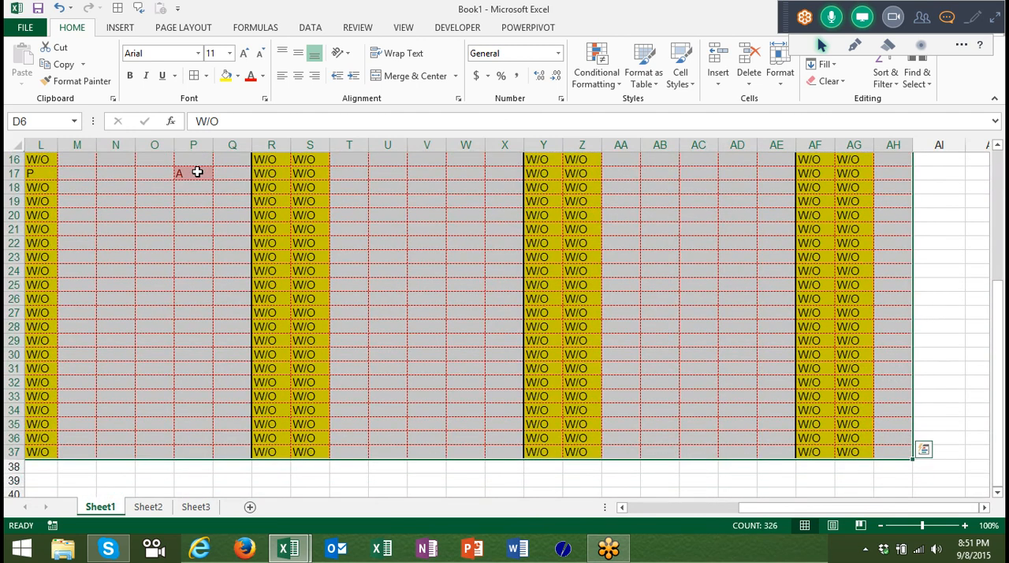
key(ctrl+h)
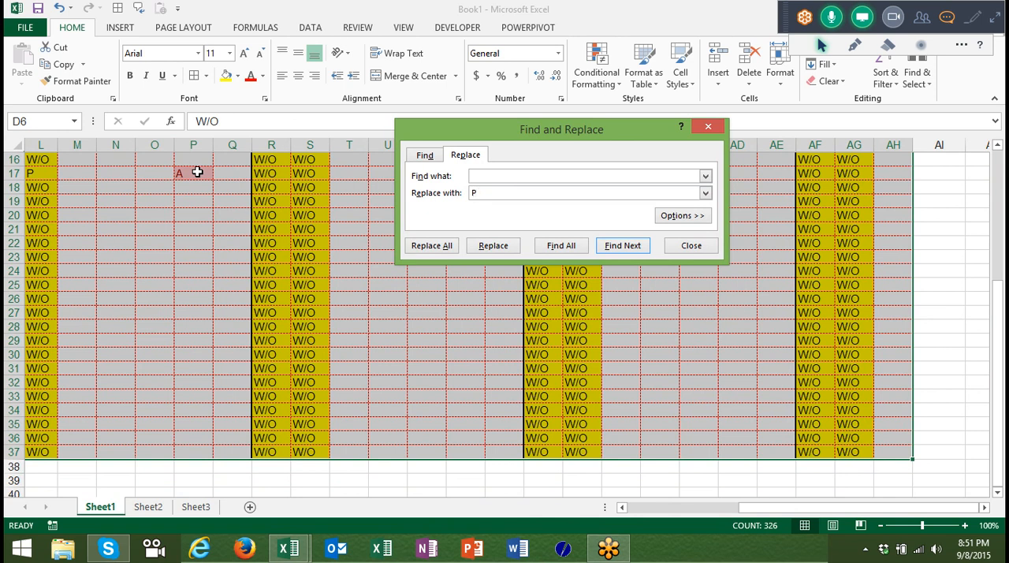
click(433, 245)
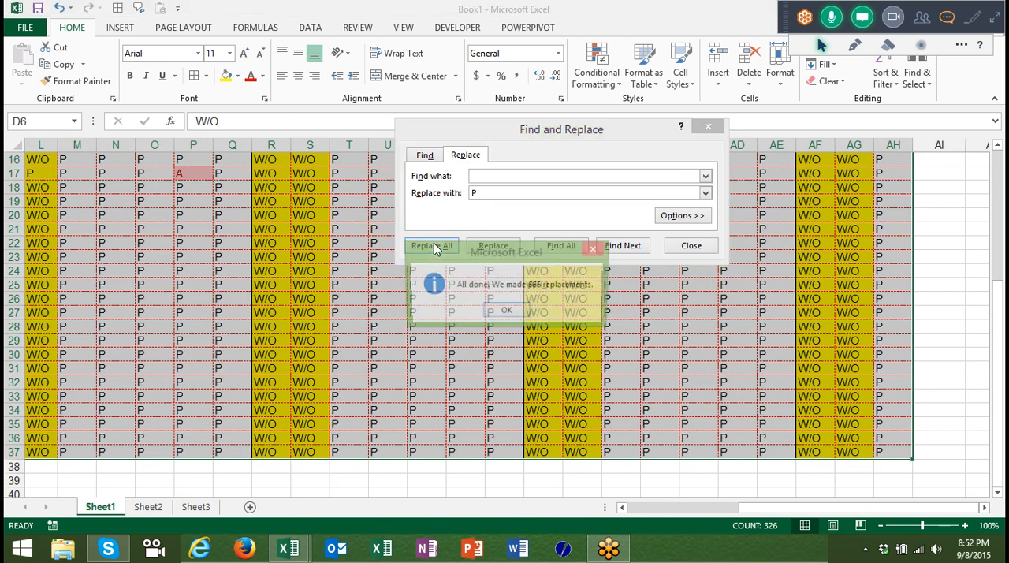
click(509, 311)
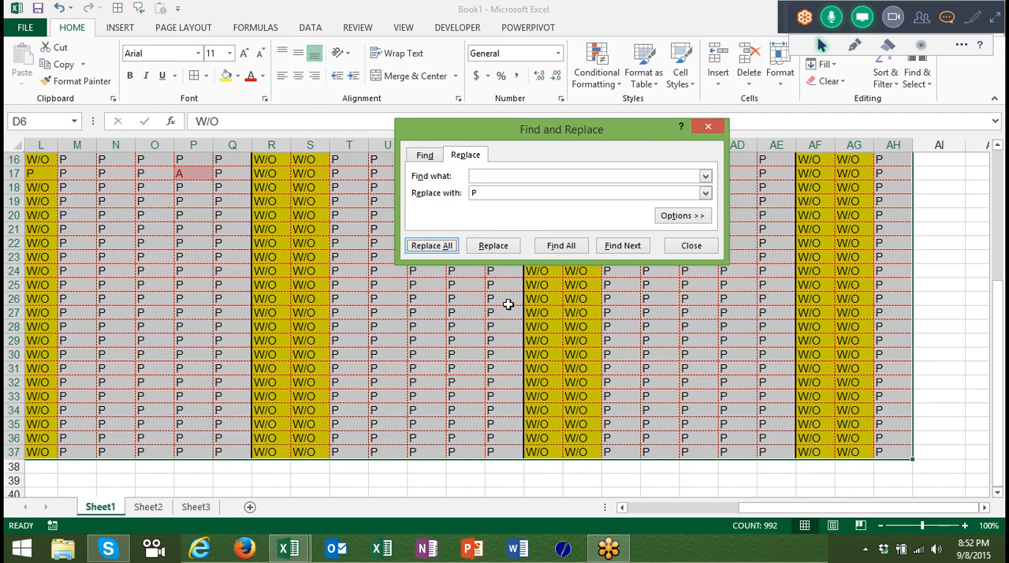
click(692, 251)
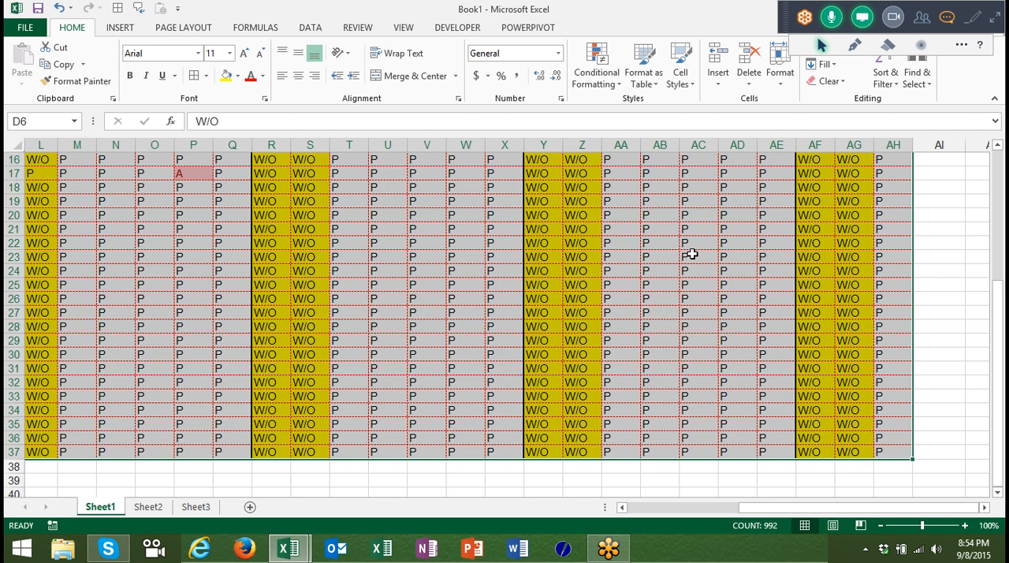
Review the filled attendance grid, from the late-month dates back to the EID column.
click(470, 317)
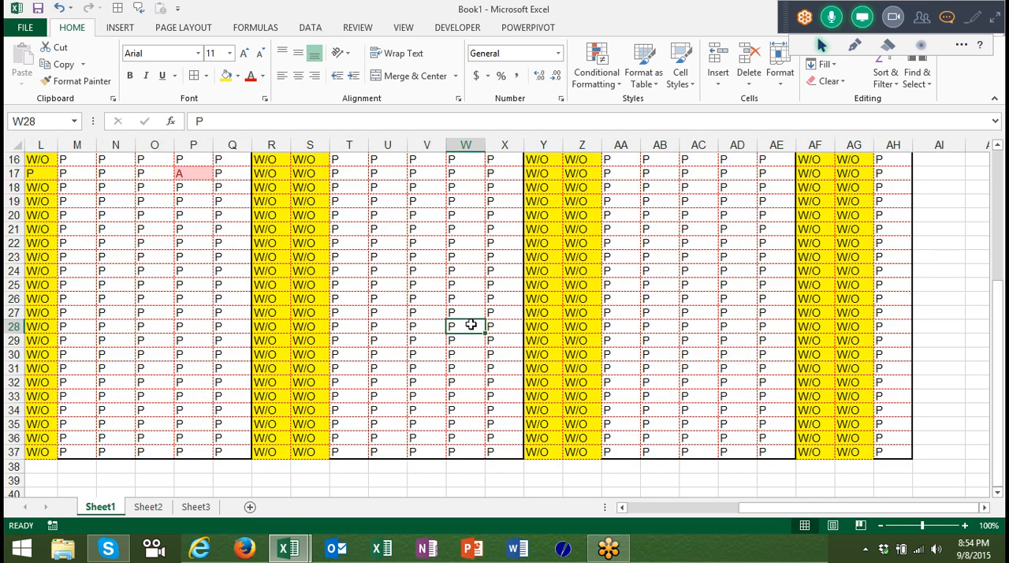
key(Up)
key(Up)
key(Up)
key(Up)
key(Up)
key(Up)
key(Up)
key(Up)
key(Up)
key(Up)
key(Up)
key(Up)
key(Up)
key(Up)
key(Up)
key(Up)
key(Up)
key(Up)
key(Up)
key(Up)
key(Down)
key(Down)
key(Down)
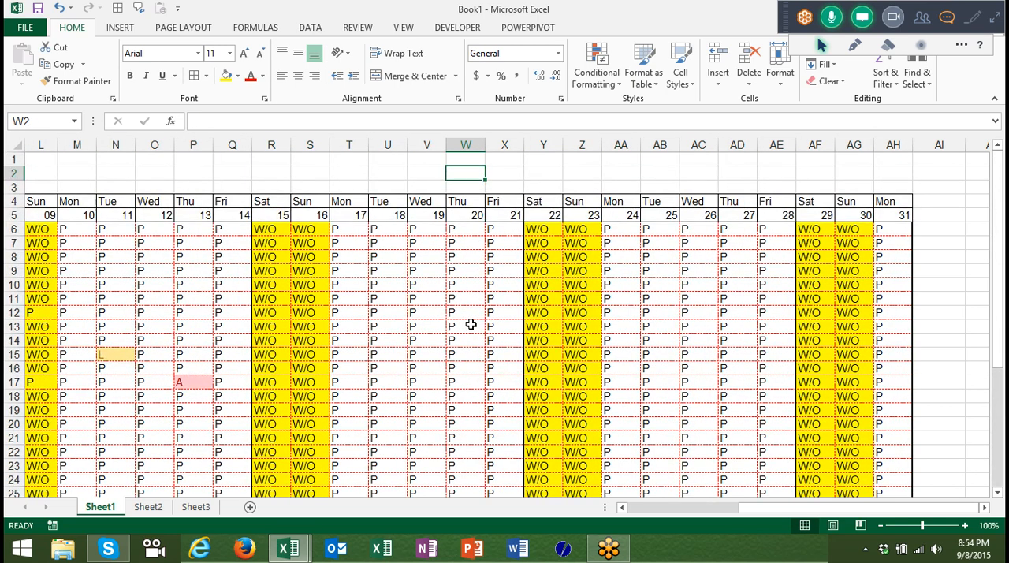
key(Down)
key(Left)
key(Left)
key(Left)
key(Left)
key(Left)
key(Left)
key(Left)
key(Left)
key(Left)
key(Left)
key(Left)
key(Left)
key(Left)
key(Left)
key(Left)
key(Left)
key(Left)
key(Left)
key(Left)
key(Left)
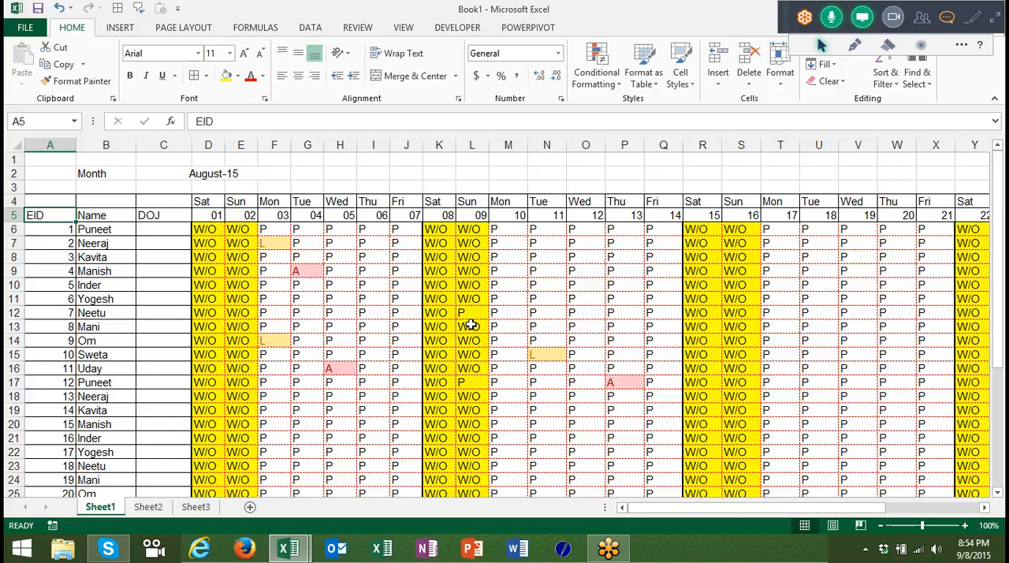
click(25, 28)
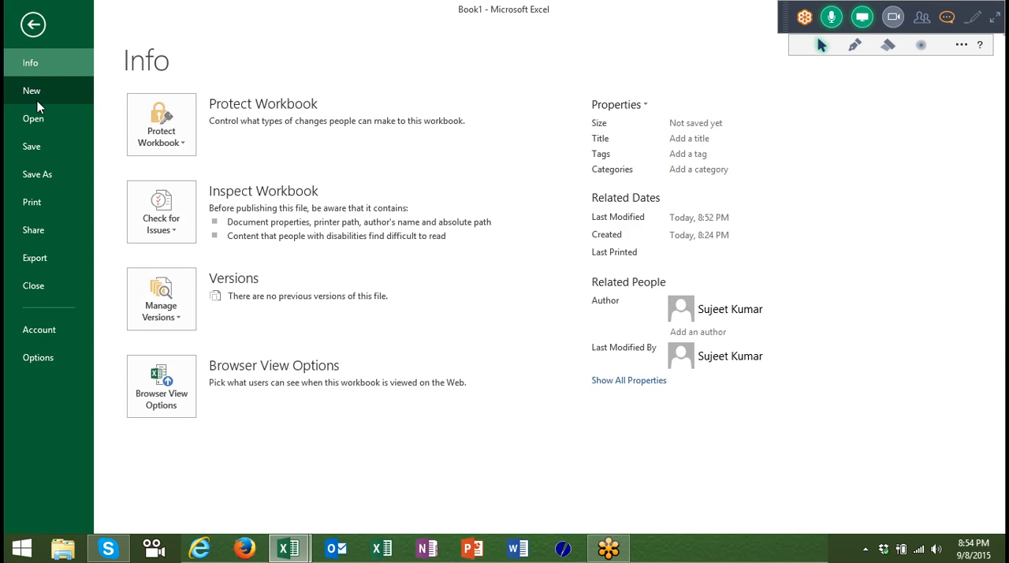
key(Escape)
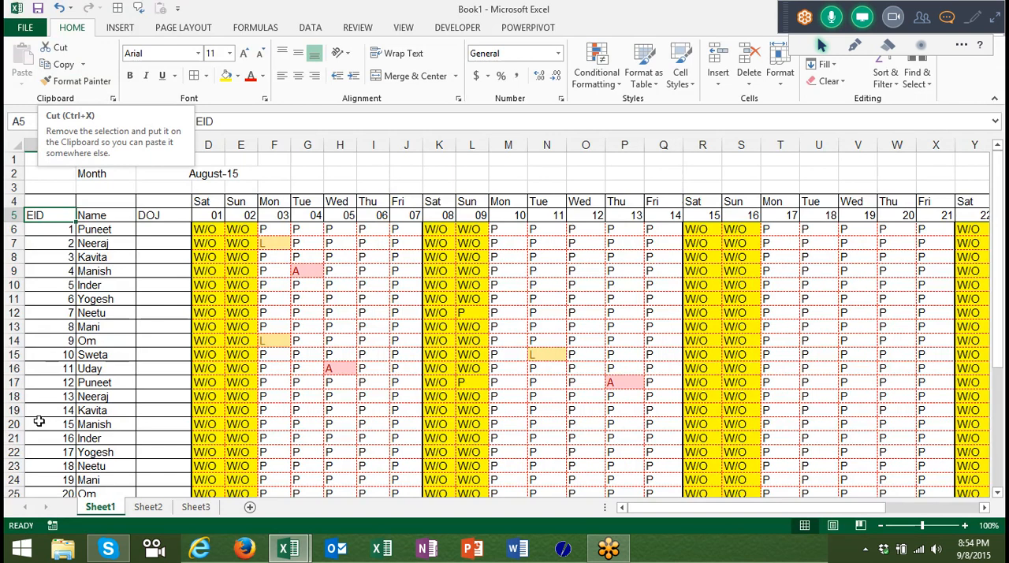
Switch to Firefox and open youtube.com.
click(247, 545)
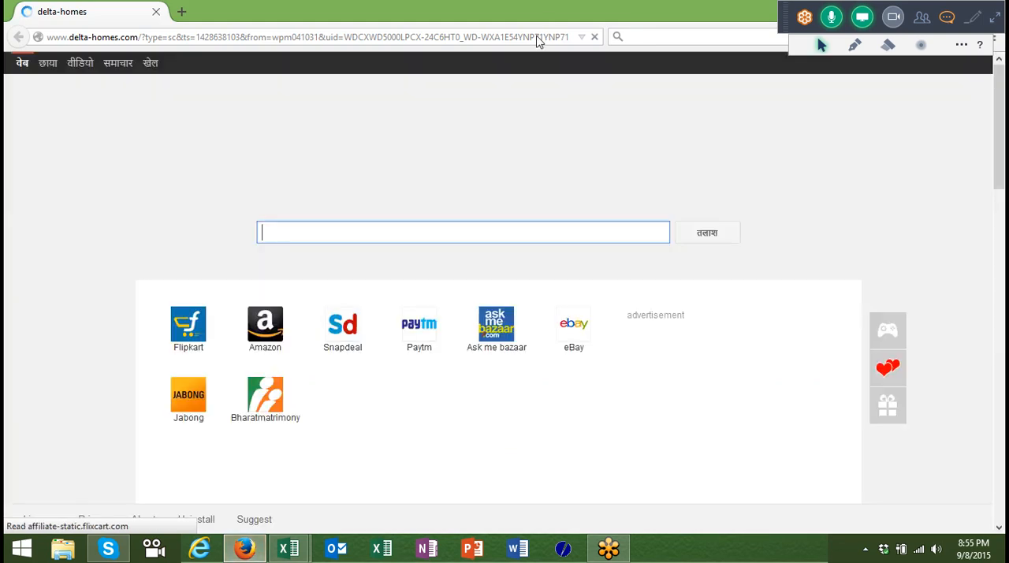
click(536, 36)
text(youtube.com/)
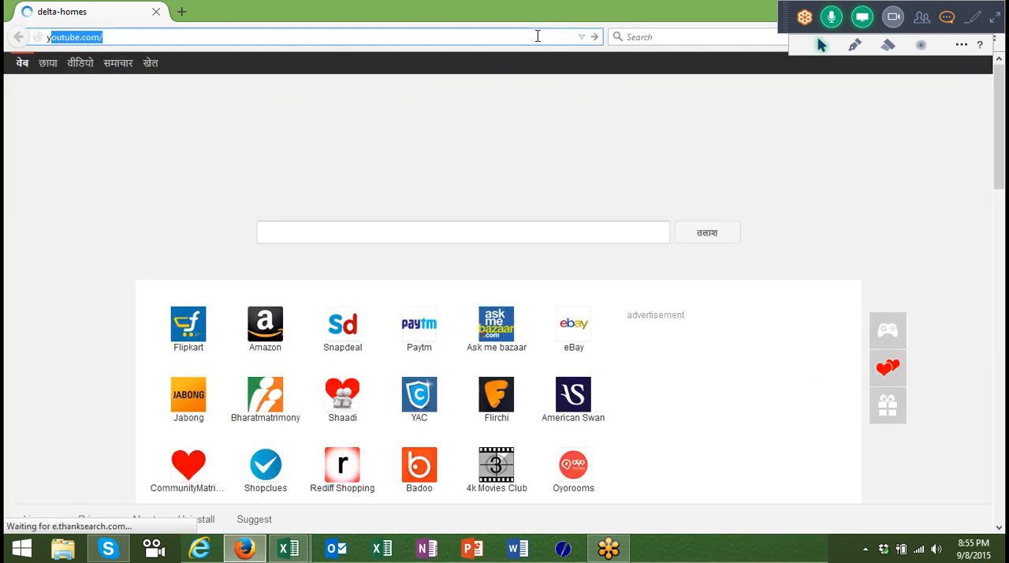
key(Return)
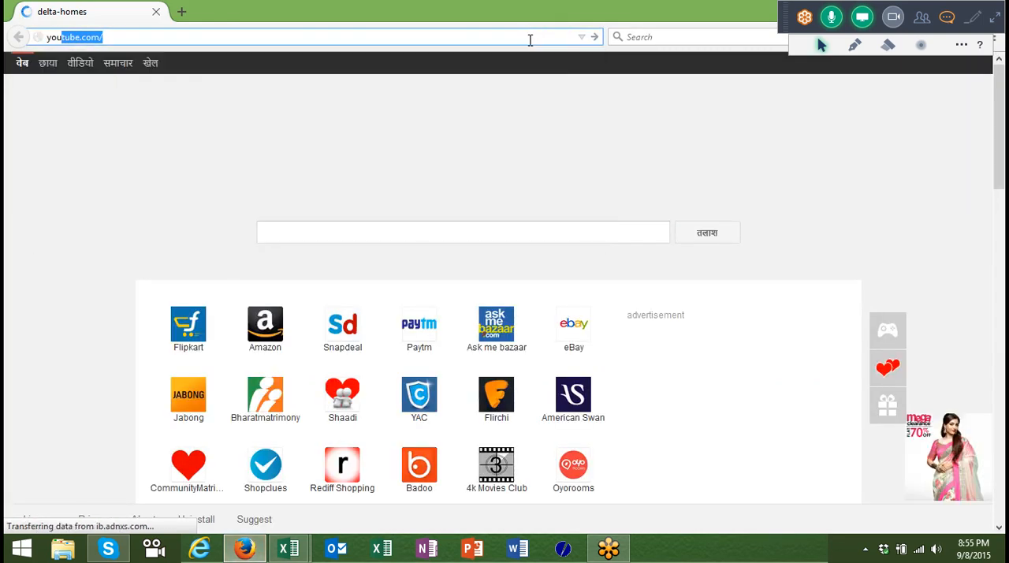
key(alt+Tab)
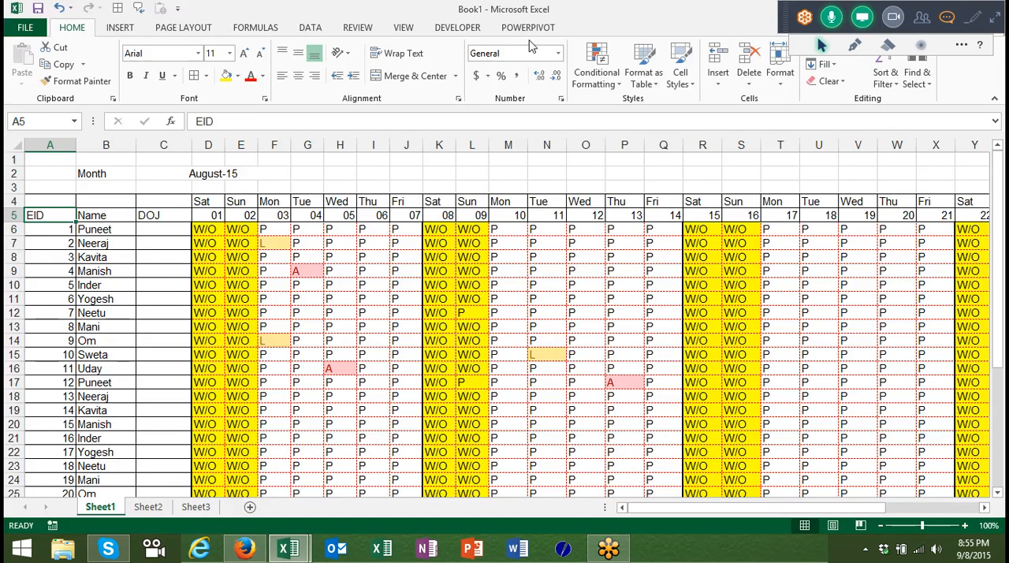
key(alt+Tab)
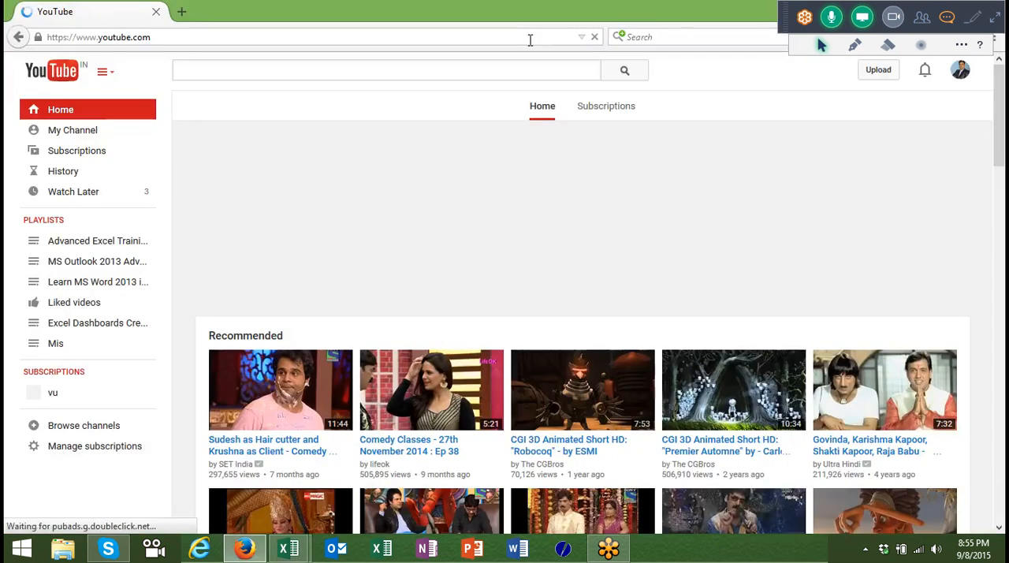
Open the channel's Creator Studio and show the uploaded videos in the Video Manager.
click(962, 72)
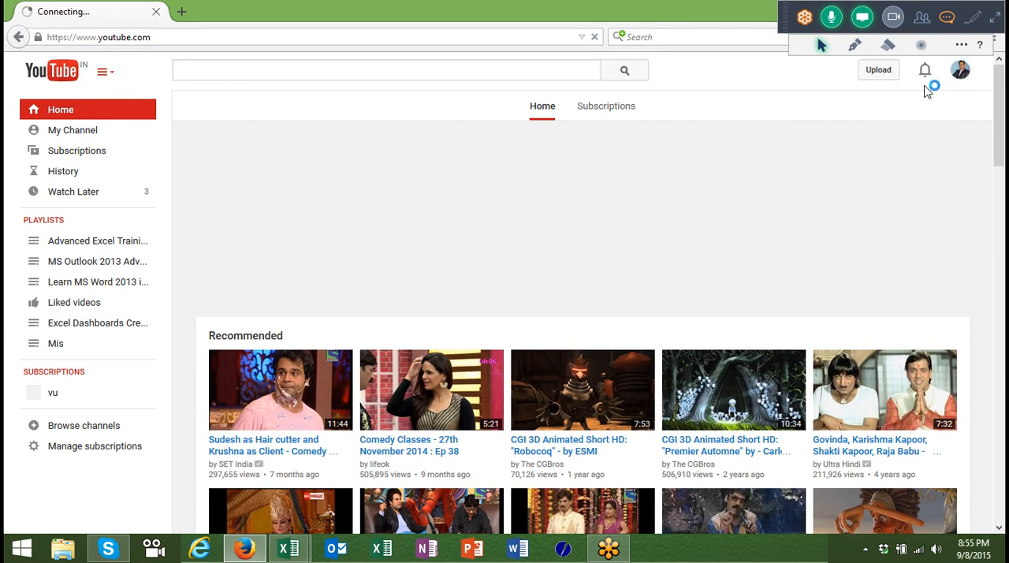
click(962, 72)
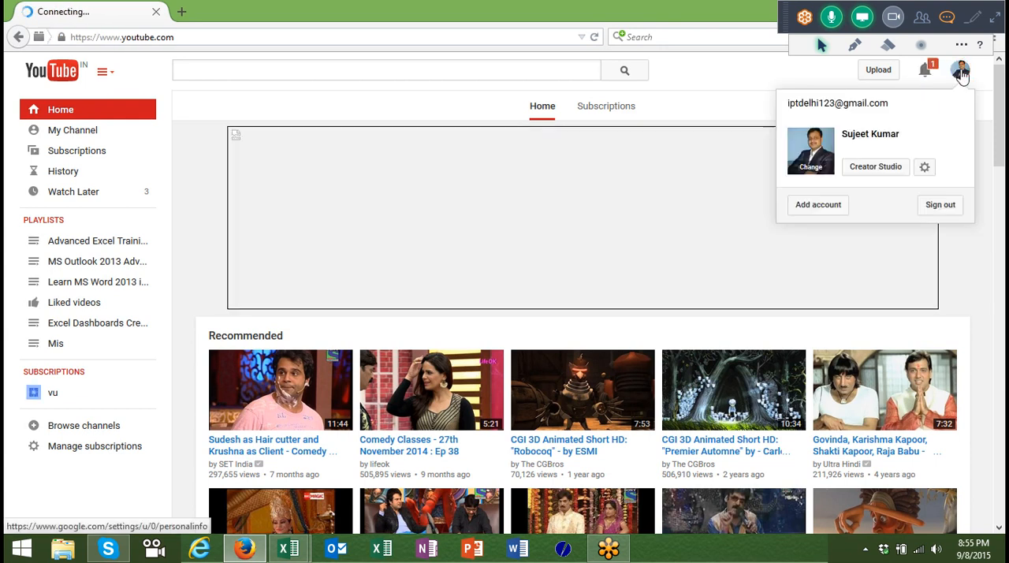
click(875, 168)
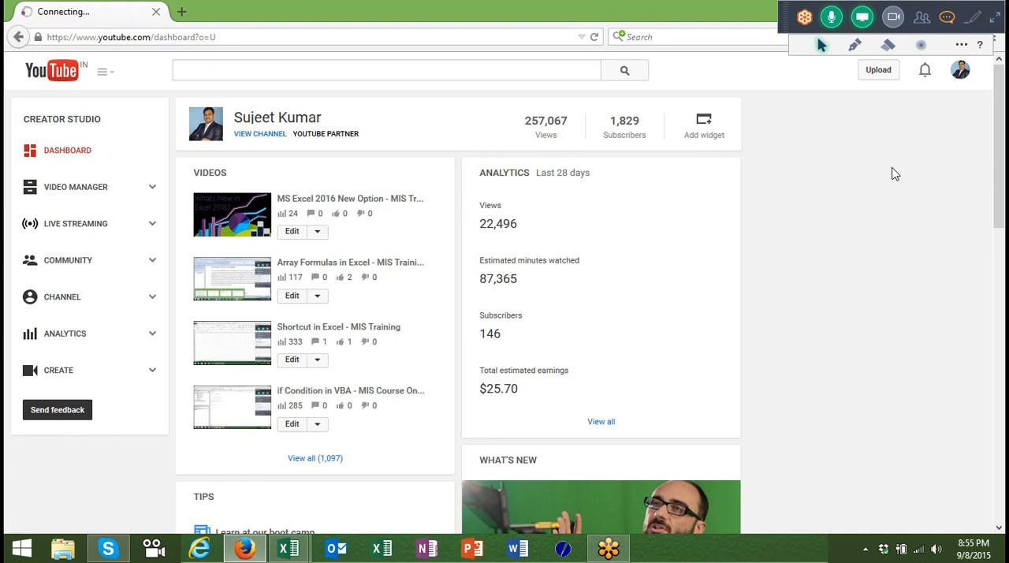
click(67, 202)
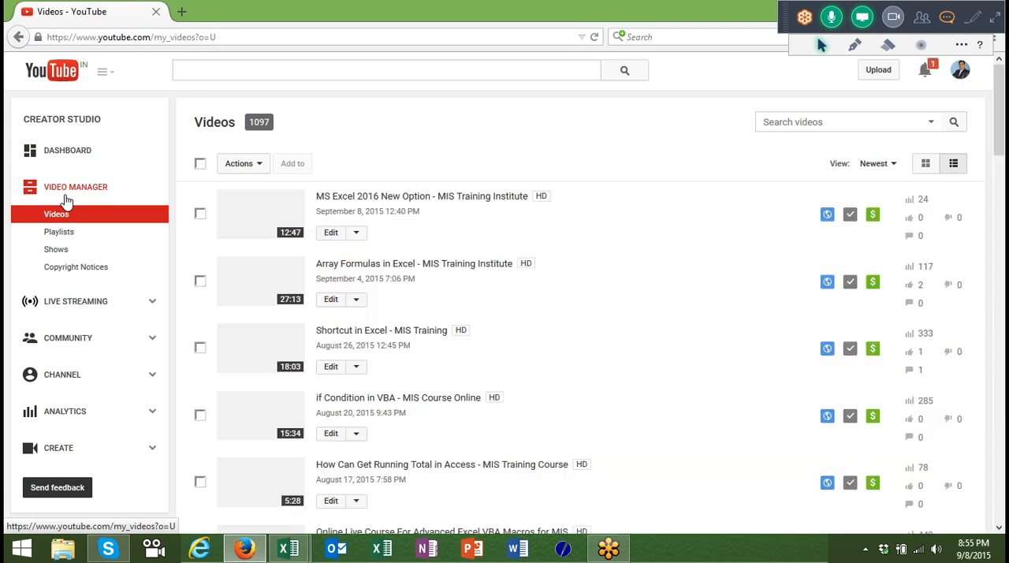
Search the channel's uploaded videos by title for Atta, and again for Atte.
click(931, 122)
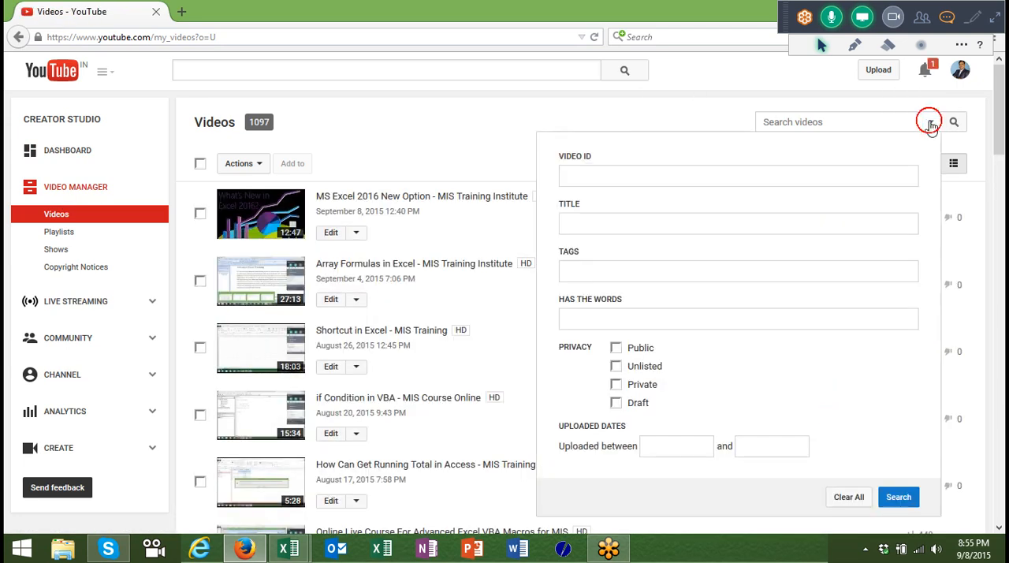
click(677, 220)
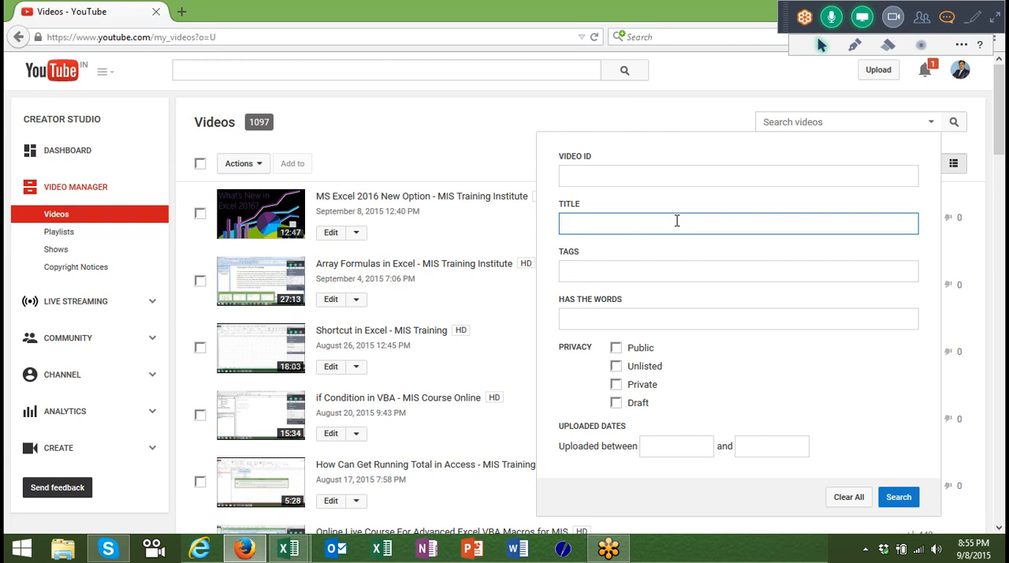
text(Atta)
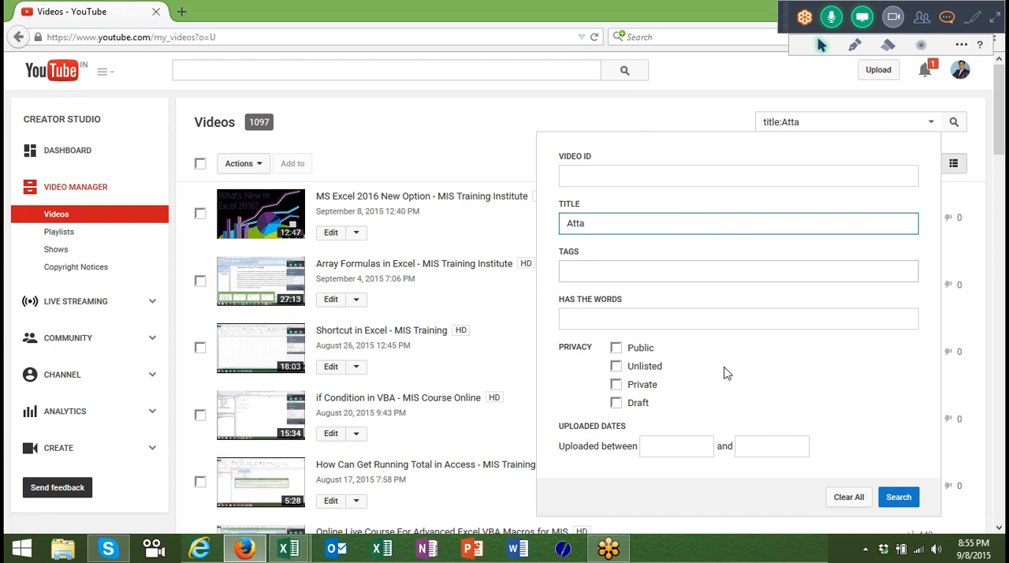
click(897, 497)
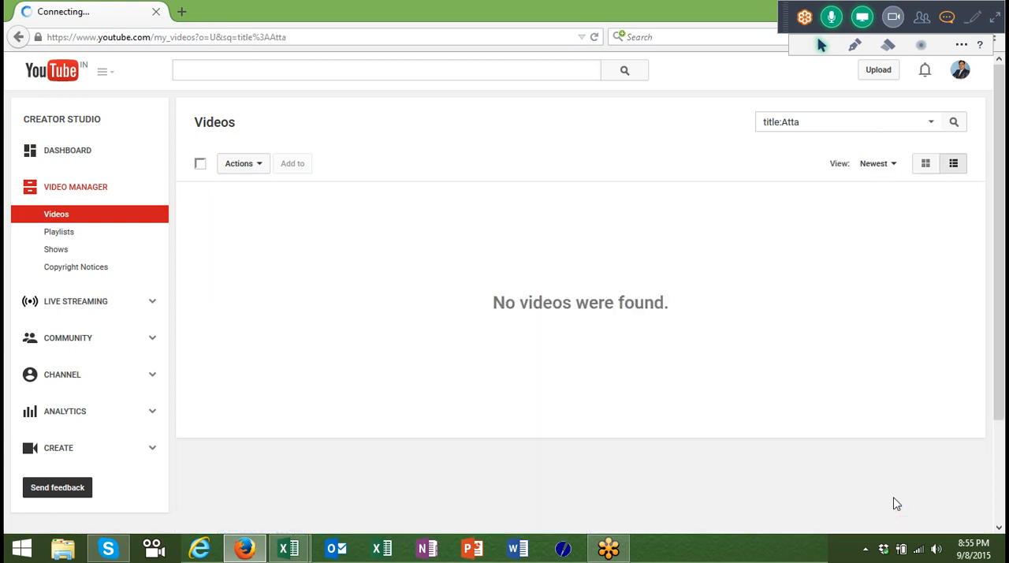
double_click(829, 122)
text(Atte)
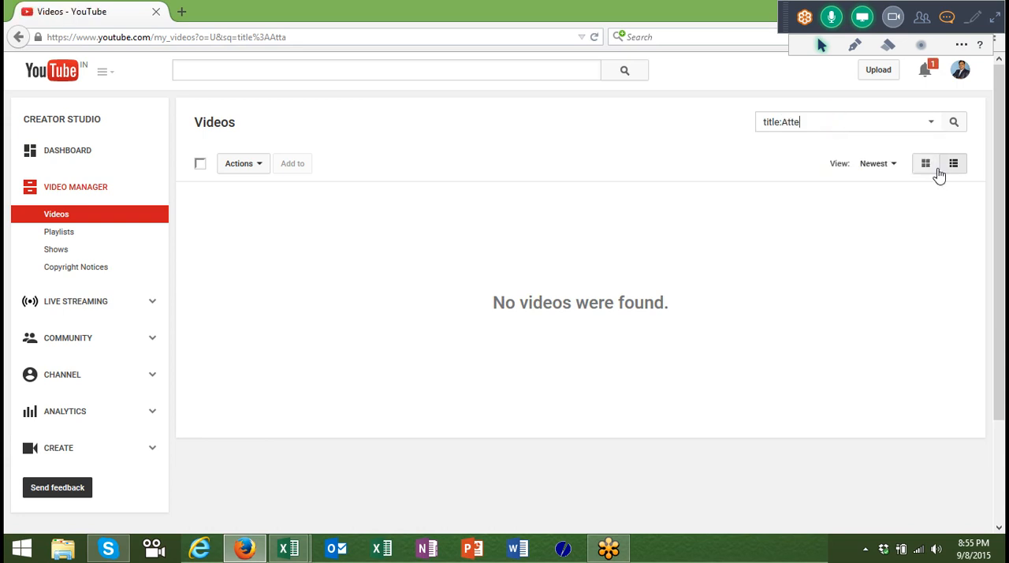
key(Return)
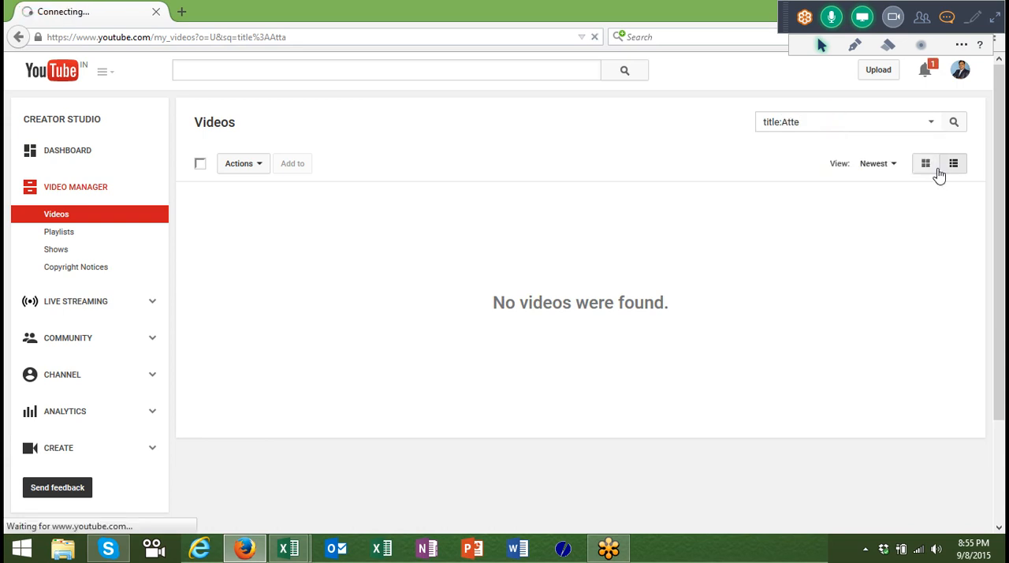
click(937, 170)
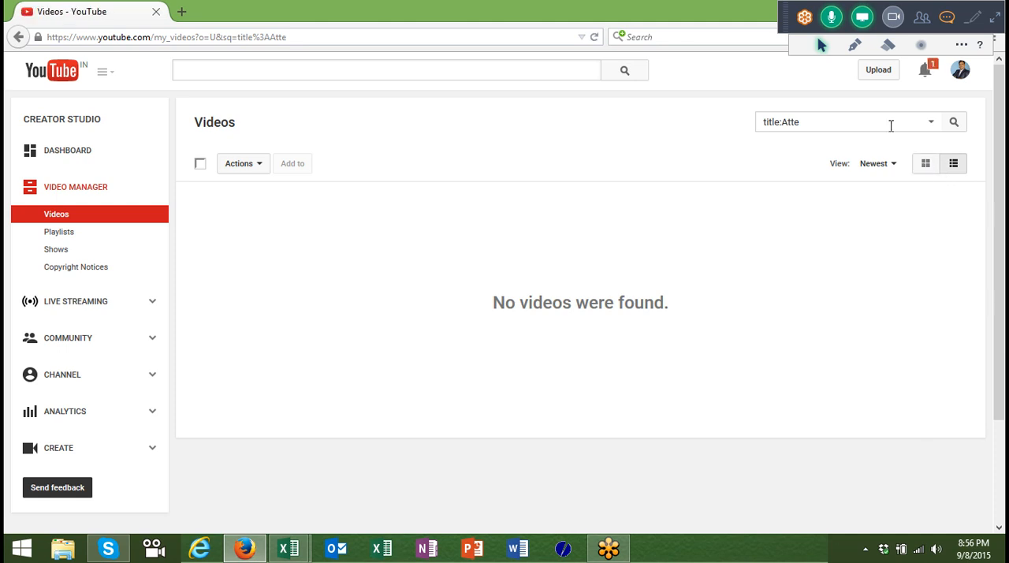
Search the uploaded videos for titles containing auto.
key(BackSpace)
key(BackSpace)
key(BackSpace)
key(BackSpace)
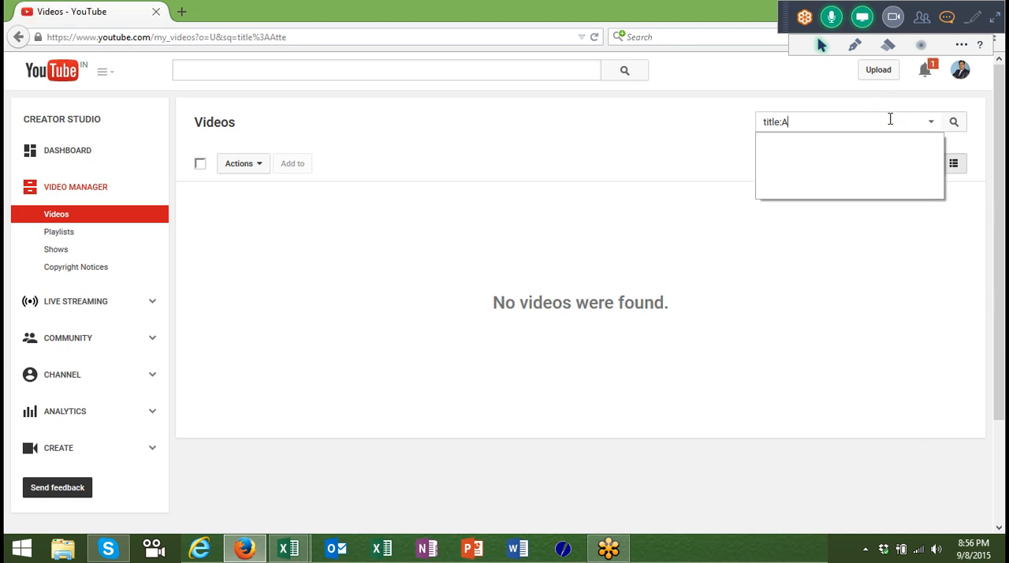
text(auto)
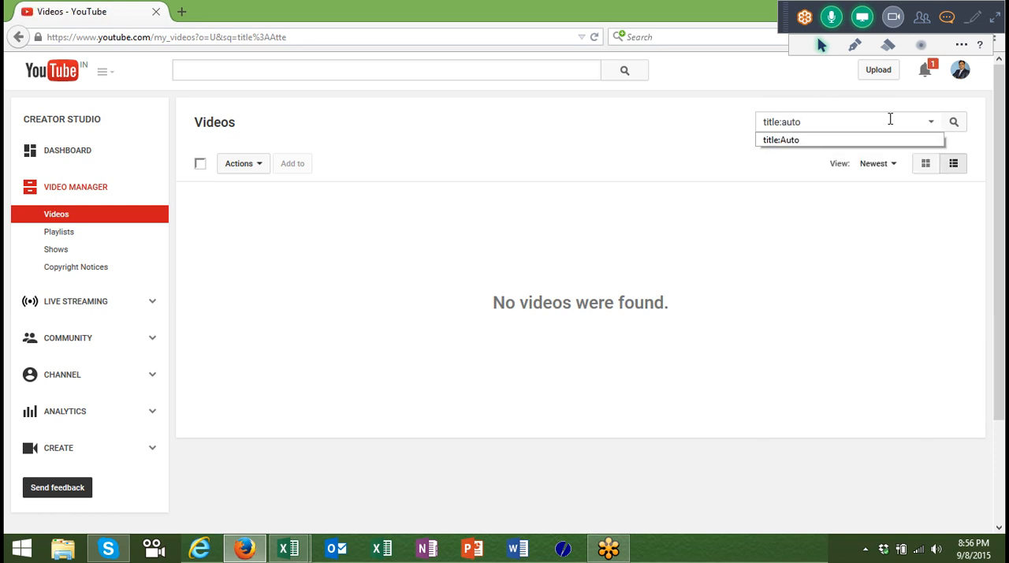
key(Return)
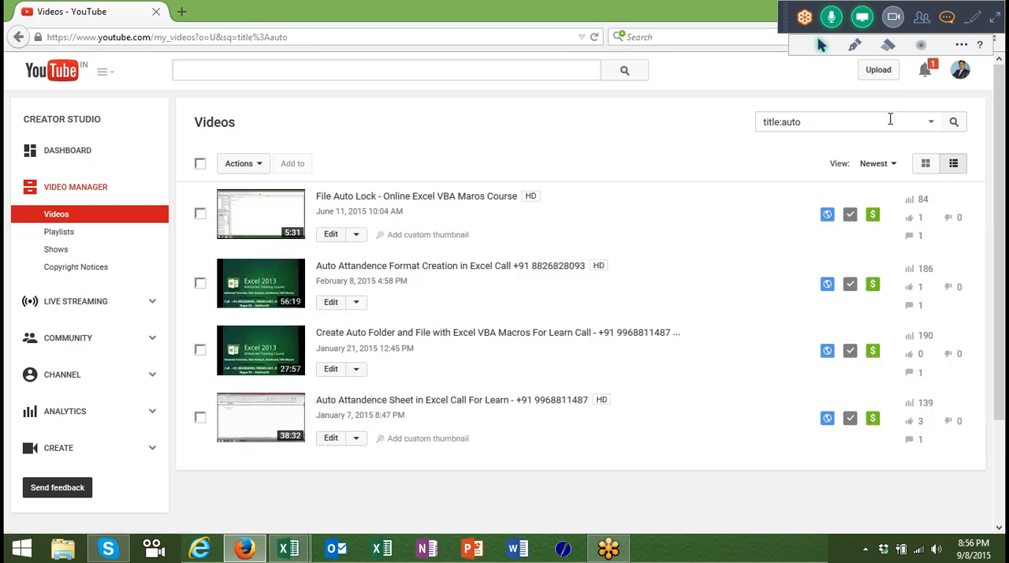
Open the edit page of the "Auto Attandence Format Creation in Excel" video in a new tab and copy its video URL.
right_click(338, 304)
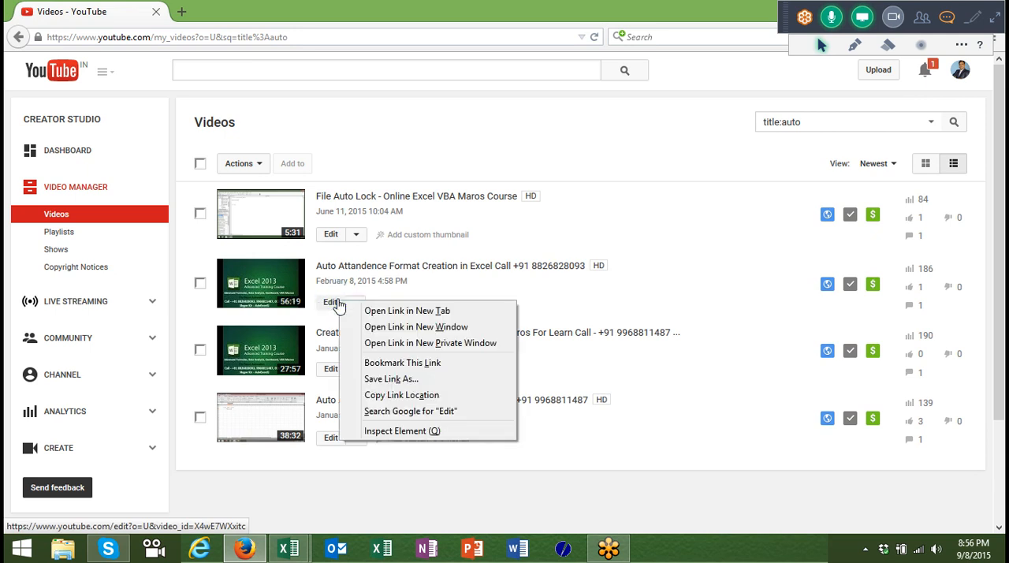
click(361, 313)
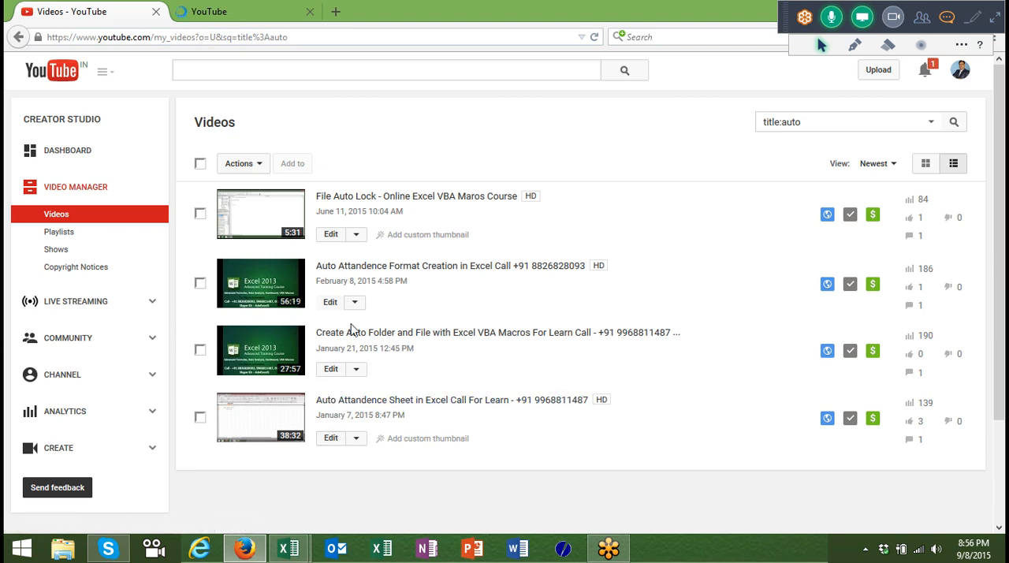
click(268, 16)
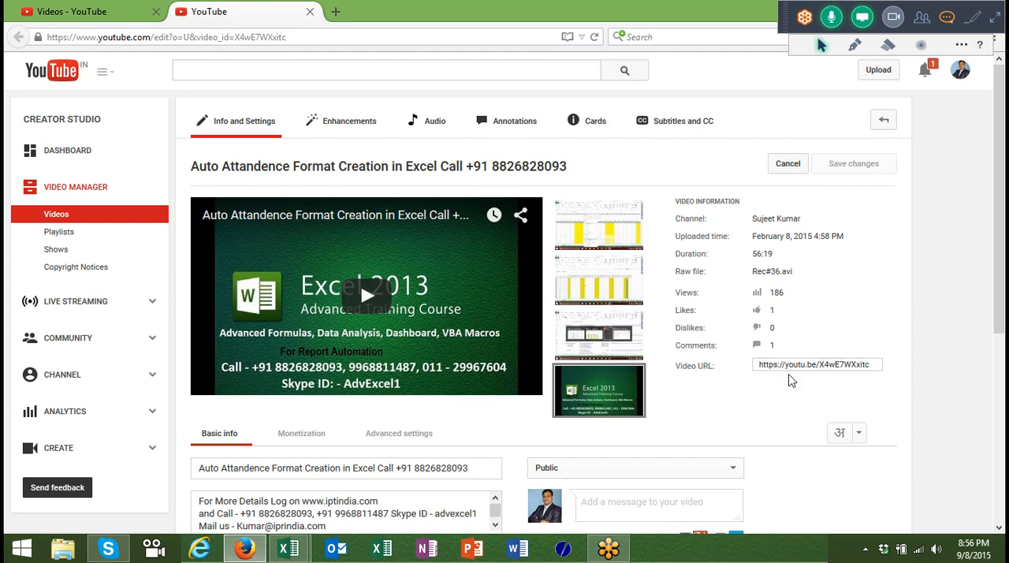
click(793, 369)
key(ctrl+c)
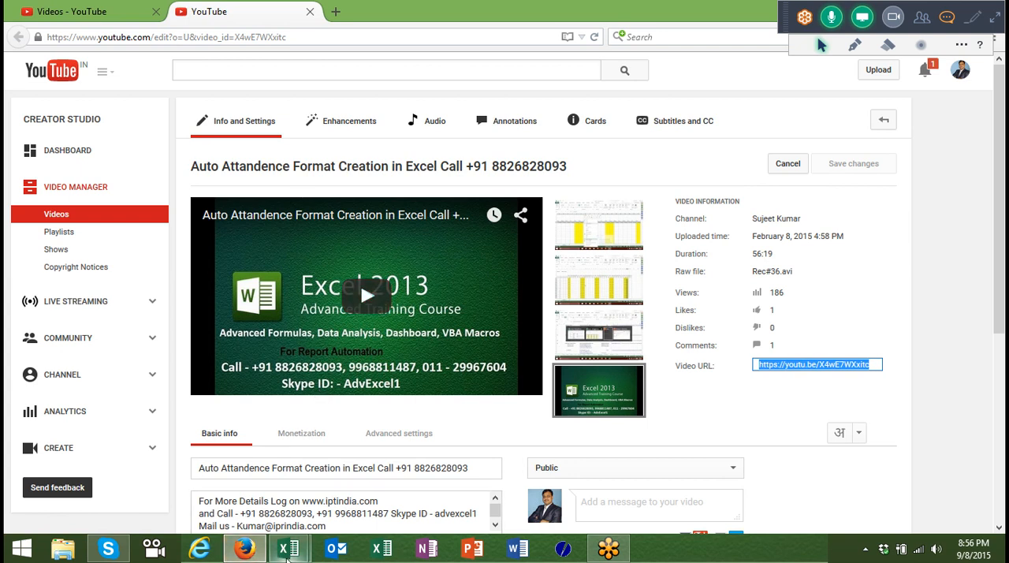
click(287, 552)
click(331, 485)
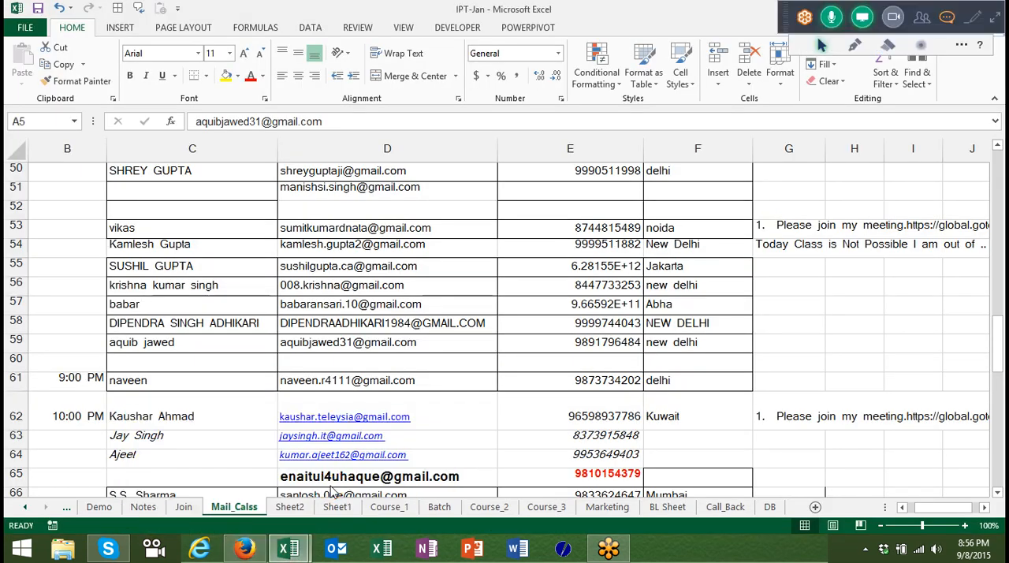
click(777, 226)
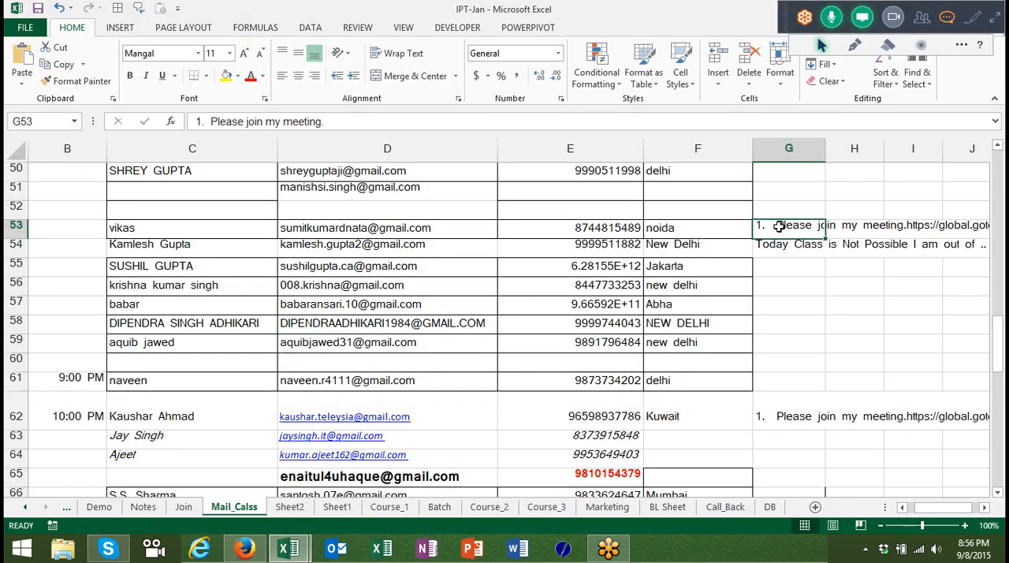
key(Delete)
double_click(779, 226)
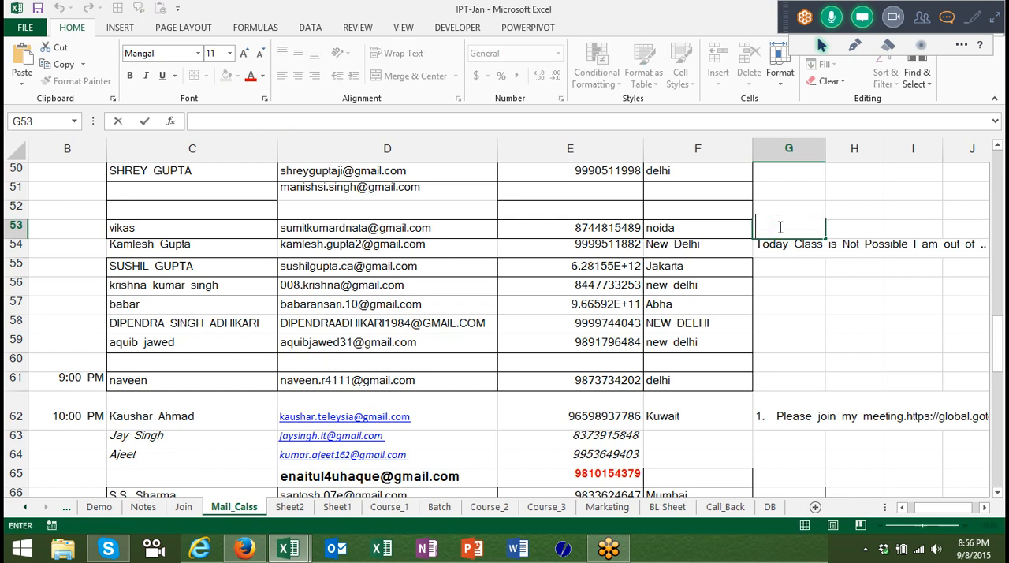
key(ctrl+v)
key(ctrl+Return)
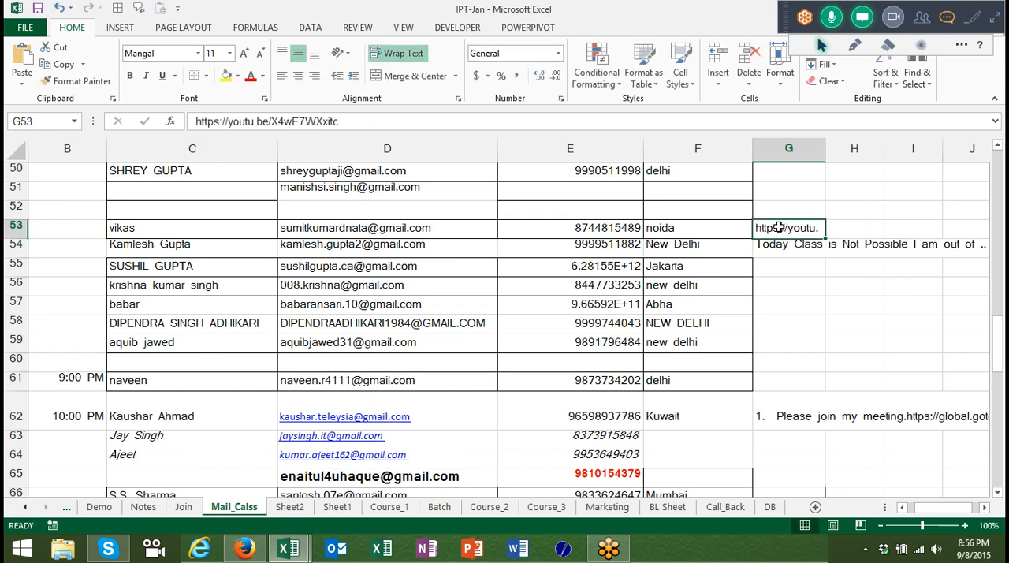
click(422, 62)
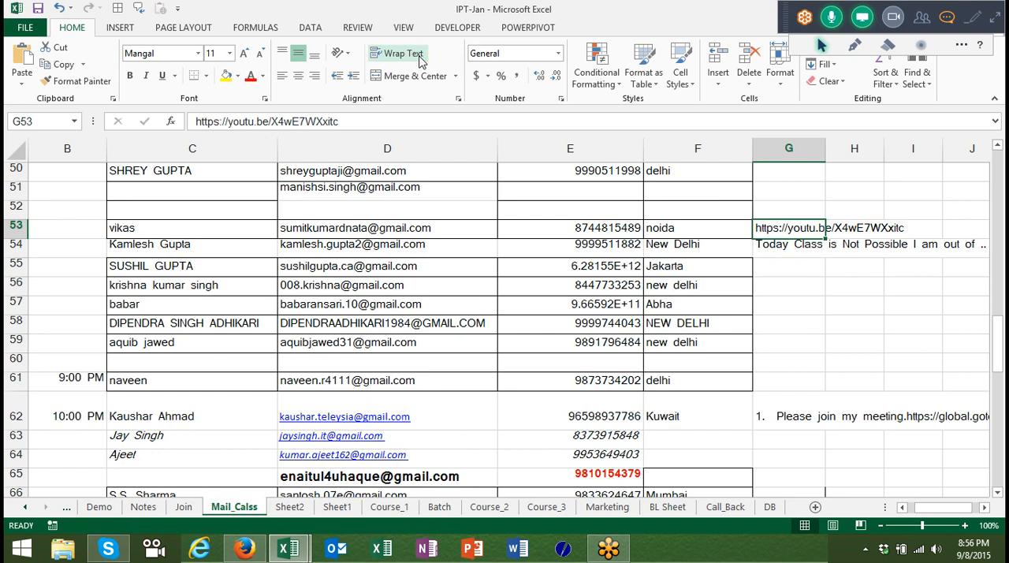
Select the class members' e-mail addresses in D53:D59.
key(Left)
key(Left)
key(Left)
key(Left)
key(Right)
key(shift+Down)
key(shift+Down)
key(shift+Down)
key(shift+Down)
key(shift+Down)
key(shift+Down)
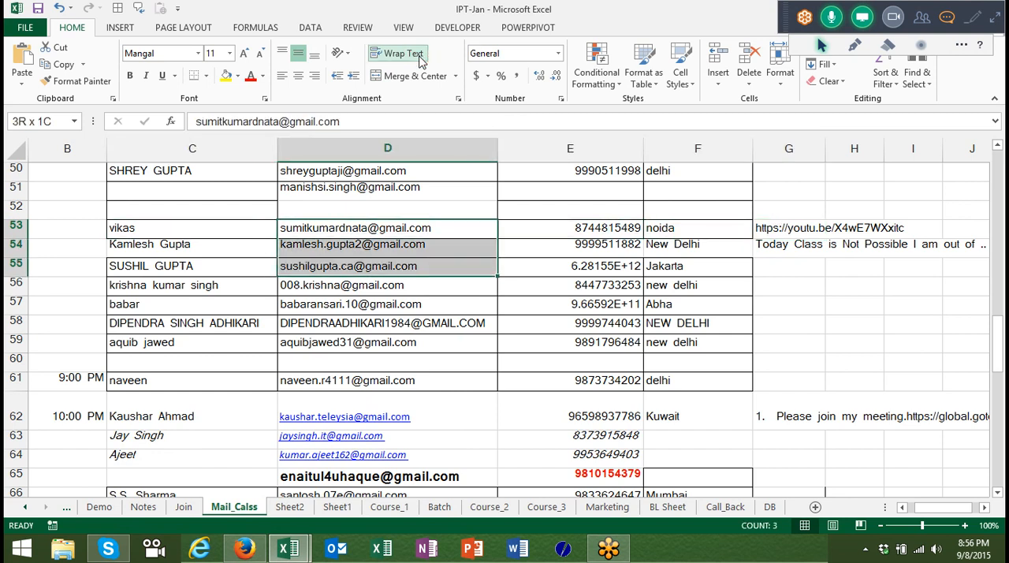
click(418, 55)
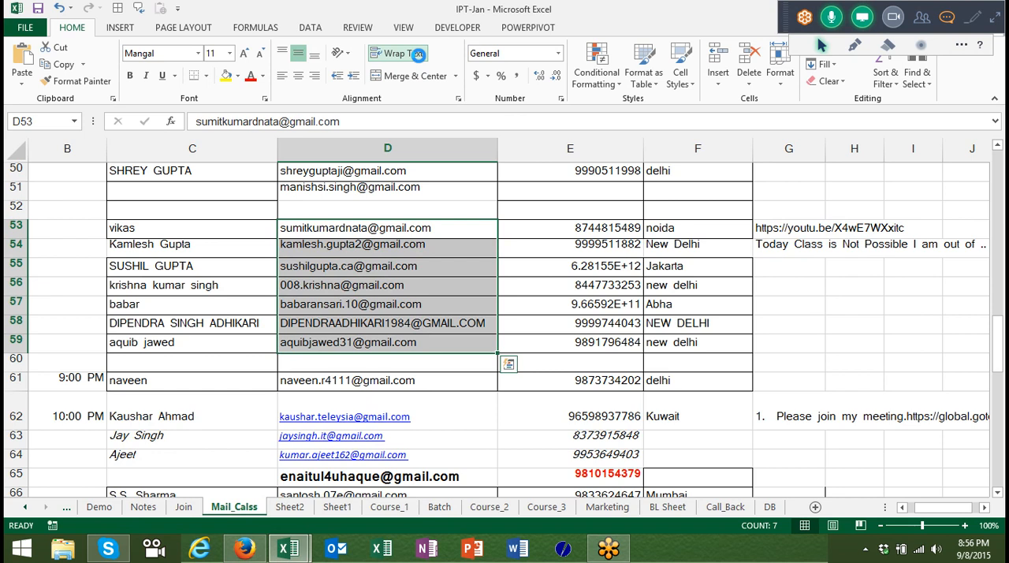
Show the desktop, expand the GoToMeeting control panel and choose to end the meeting for all attendees.
key(super+d)
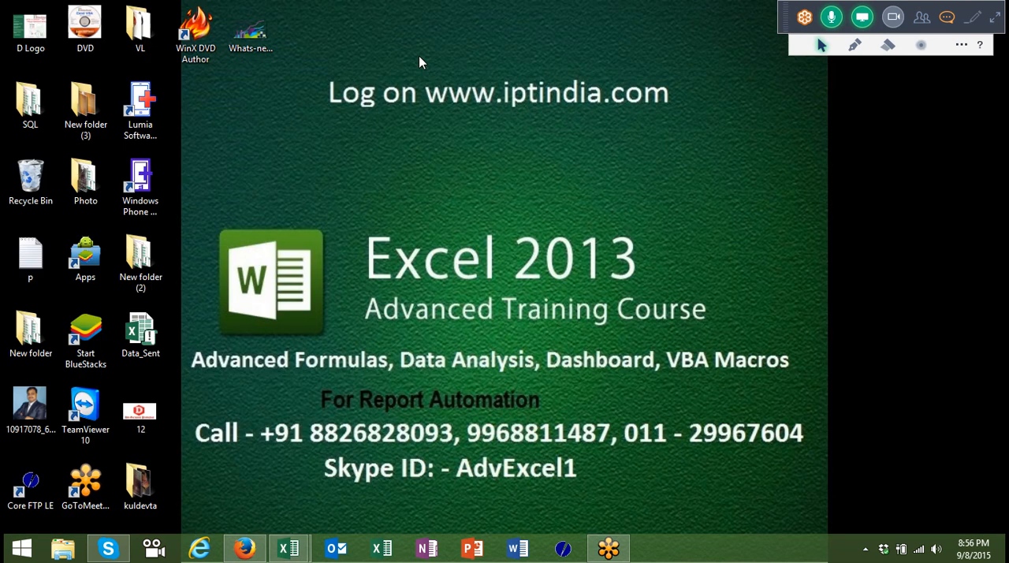
click(993, 21)
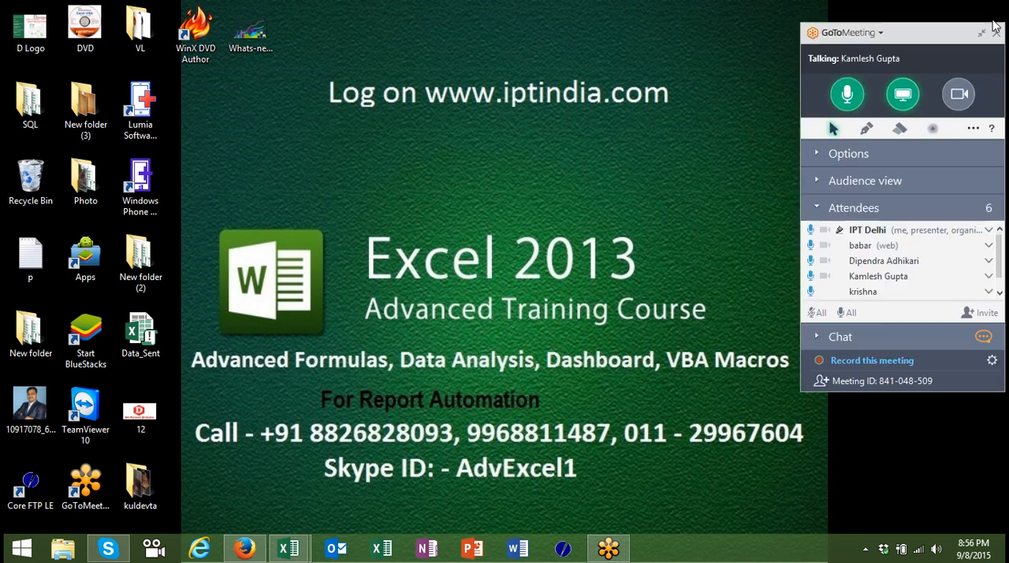
click(996, 32)
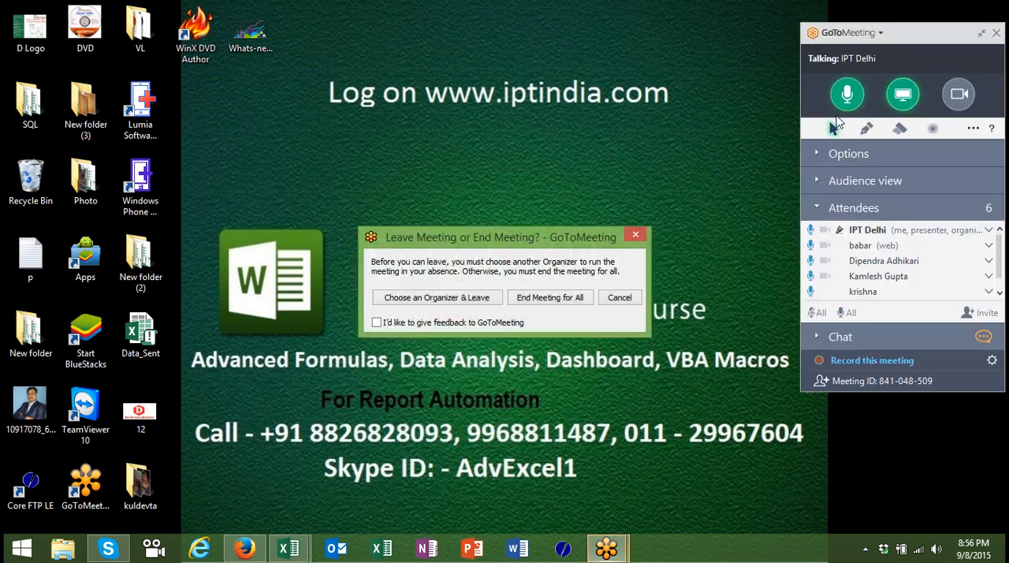
click(576, 304)
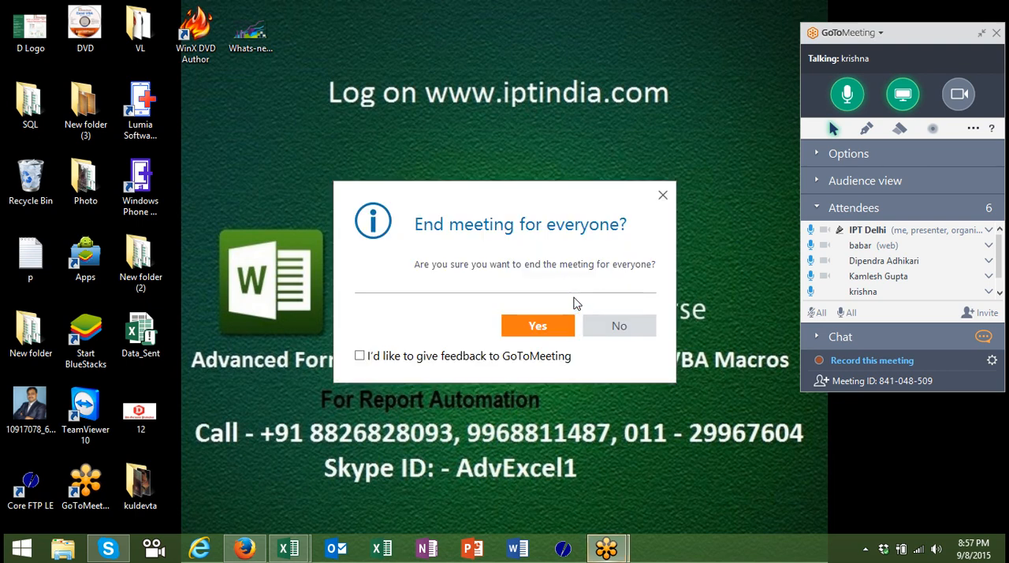